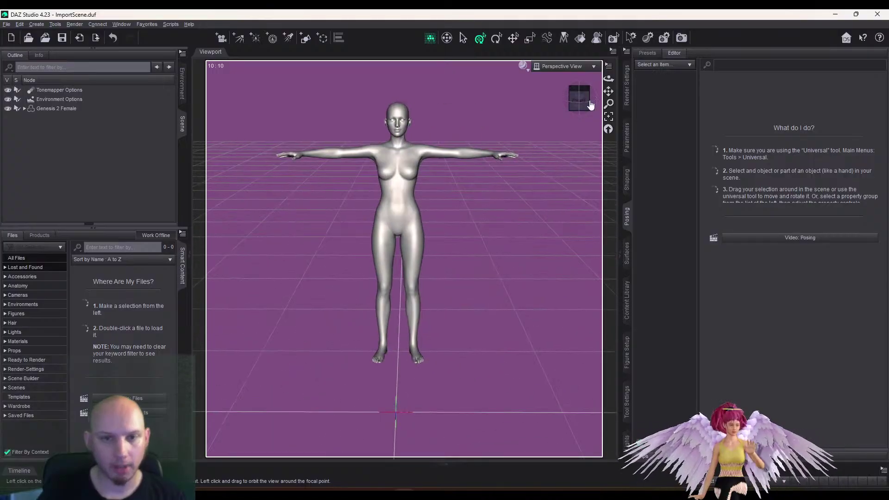
Load the left and right Tentacle Boots from the footwear wardrobe onto Genesis 2 Female
left_click(56, 109)
left_click(5, 397)
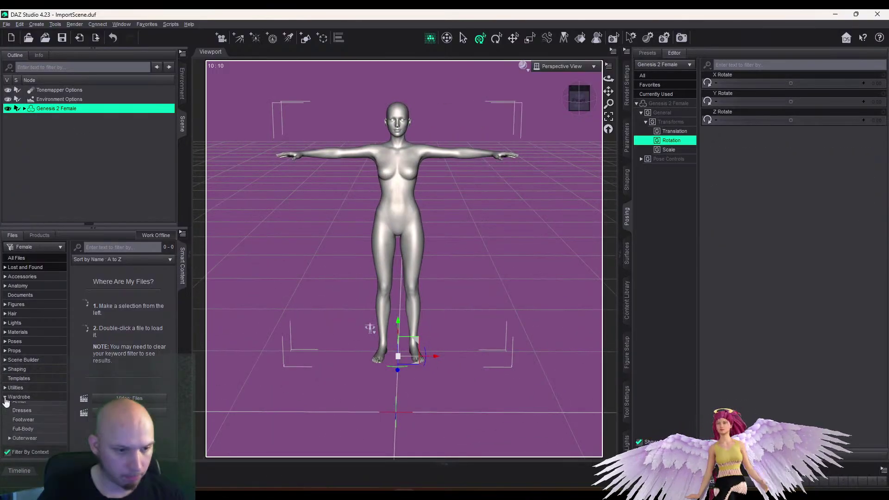
scroll(14, 398, "down", 2)
left_click(28, 398)
scroll(78, 404, "down", 15)
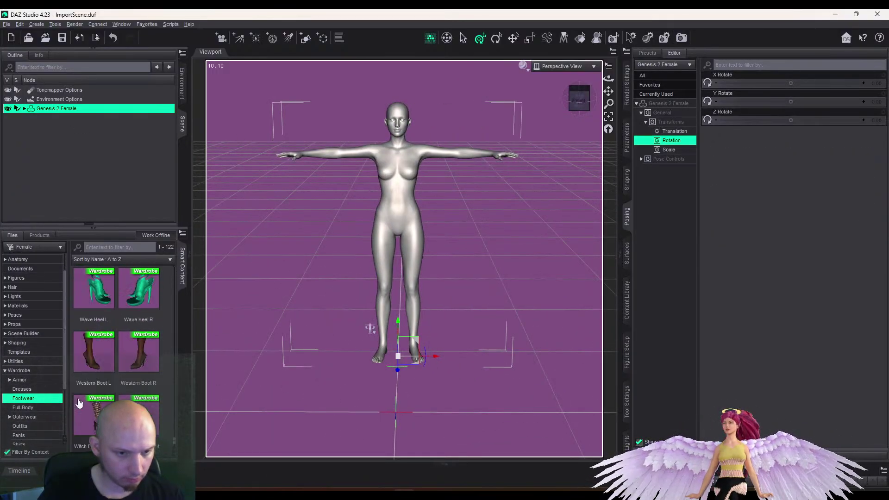
scroll(93, 402, "up", 4)
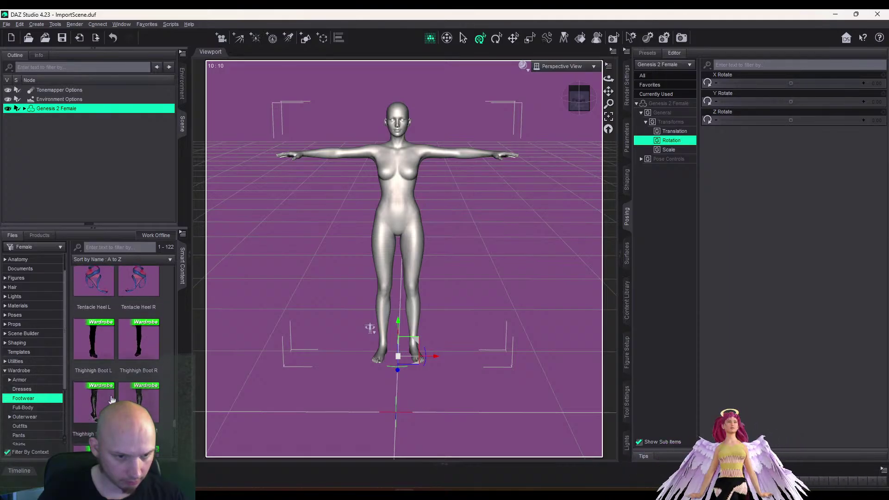
scroll(111, 400, "up", 3)
double_click(96, 401)
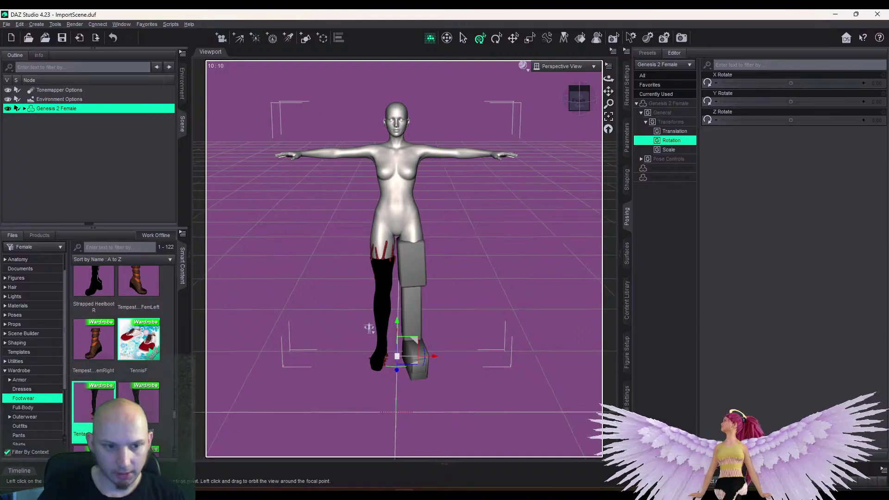
Examine the fit of both Tentacle Boots on the figure's legs from several close-up angles
left_click_drag(580, 99, 611, 105)
left_click_drag(314, 338, 321, 367)
right_click_drag(609, 91, 622, 79)
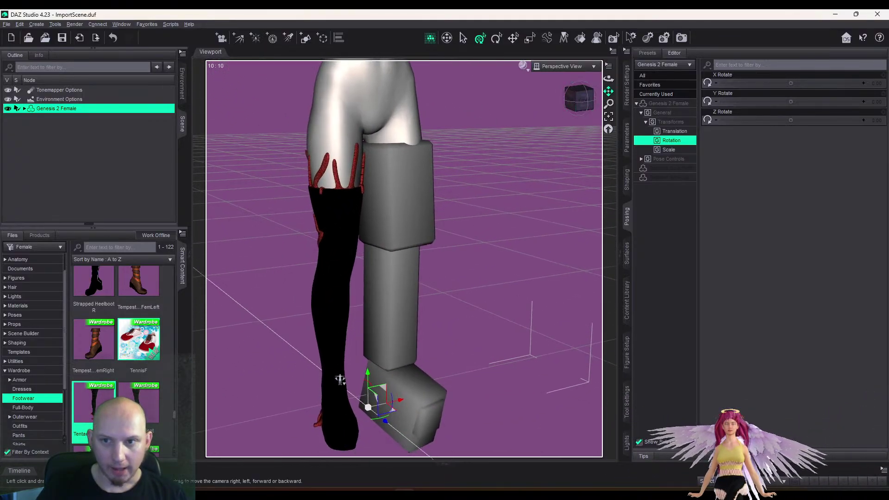
left_click_drag(609, 91, 619, 74)
left_click_drag(582, 99, 581, 100)
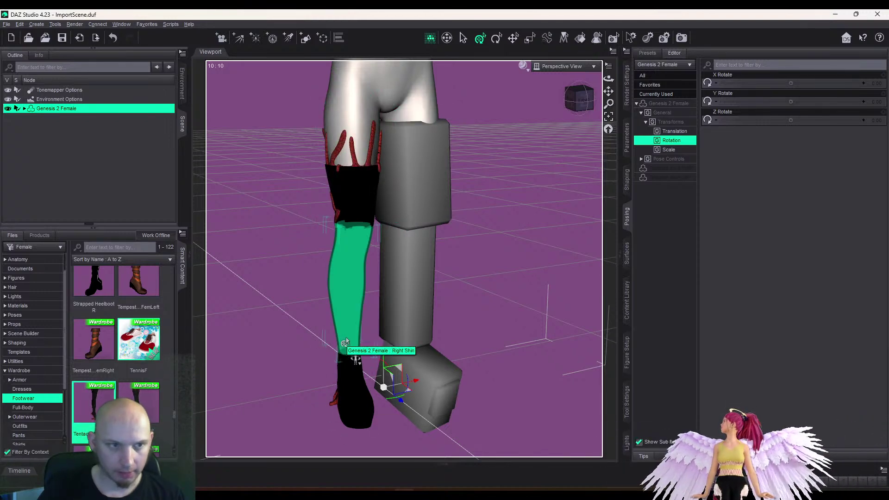
left_click_drag(608, 79, 549, 80)
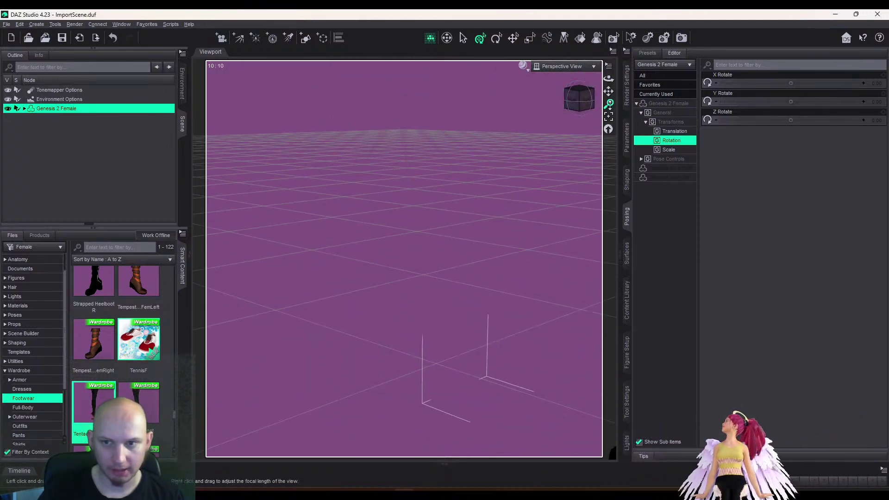
mouse_move(609, 91)
left_mouse_down()
mouse_move(608, 74)
mouse_move(610, 102)
left_mouse_up()
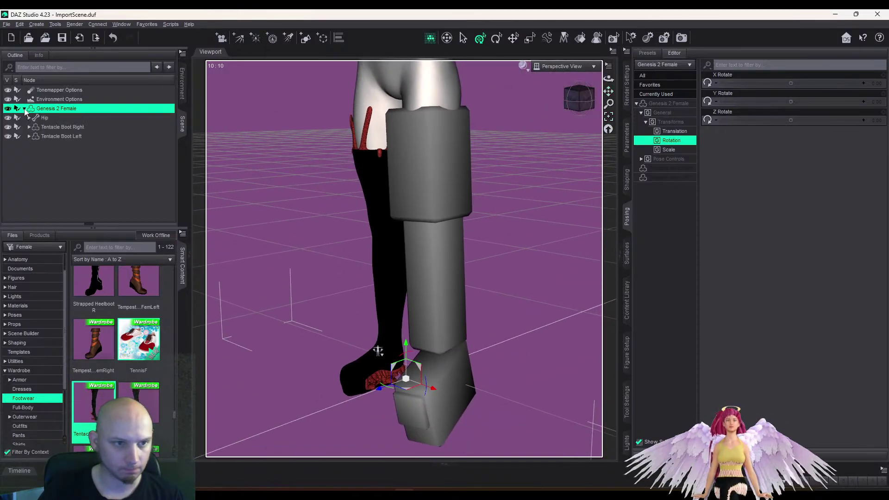
Delete Tentacle Boot Left from the scene and hide Tentacle Boot Right
left_click(62, 137)
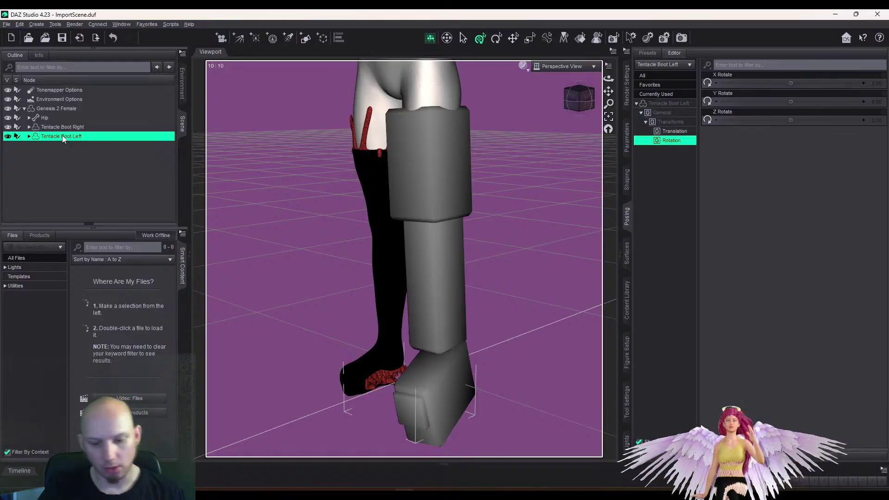
key("Delete")
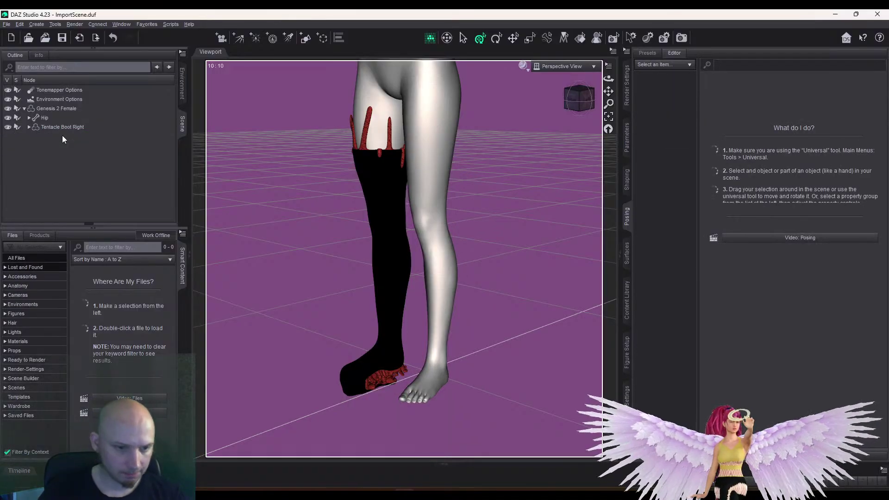
left_click(10, 127)
left_click_drag(573, 102, 553, 109)
Find Tentacle Boot Left in the footwear wardrobe and open its My Library folder in File Explorer
left_click(5, 407)
scroll(24, 394, "down", 4)
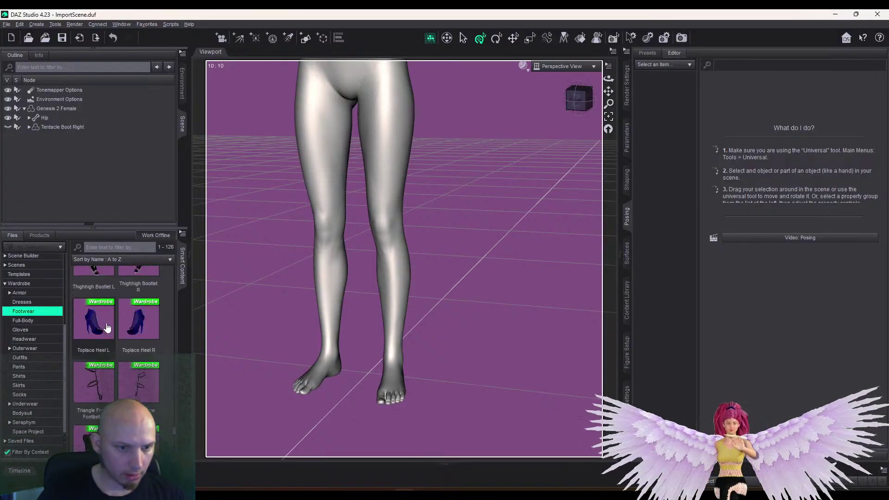
scroll(107, 328, "down", 5)
scroll(106, 327, "up", 4)
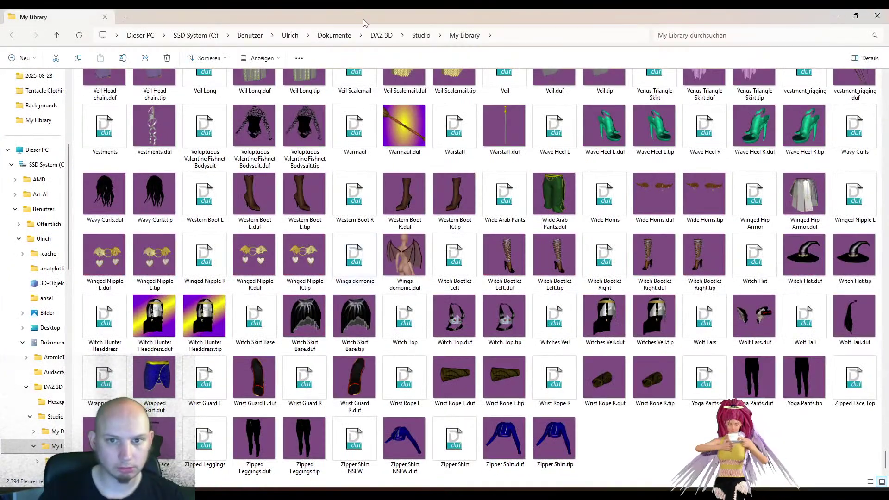
left_click_drag(363, 19, 0, 86)
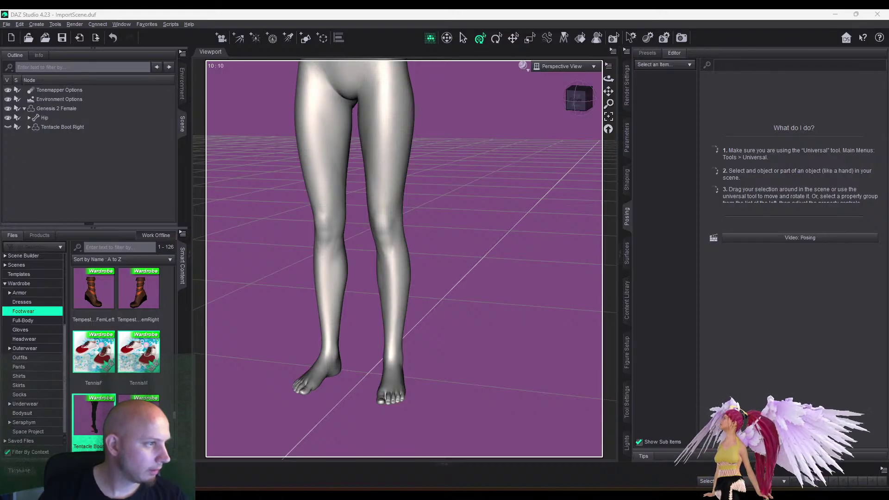
left_click_drag(0, 61, 468, 69)
Delete the three Tentacle Boot Left files from the My Library folder and close File Explorer
scroll(479, 254, "down", 3)
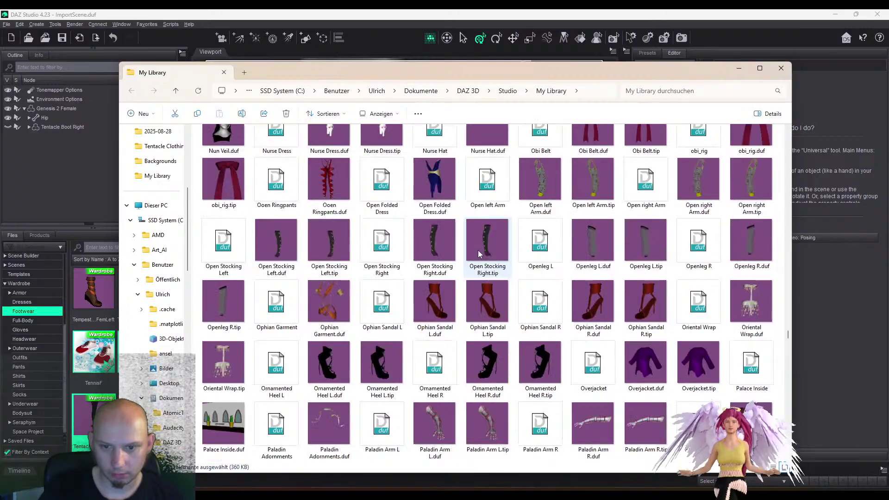
scroll(478, 250, "up", 15)
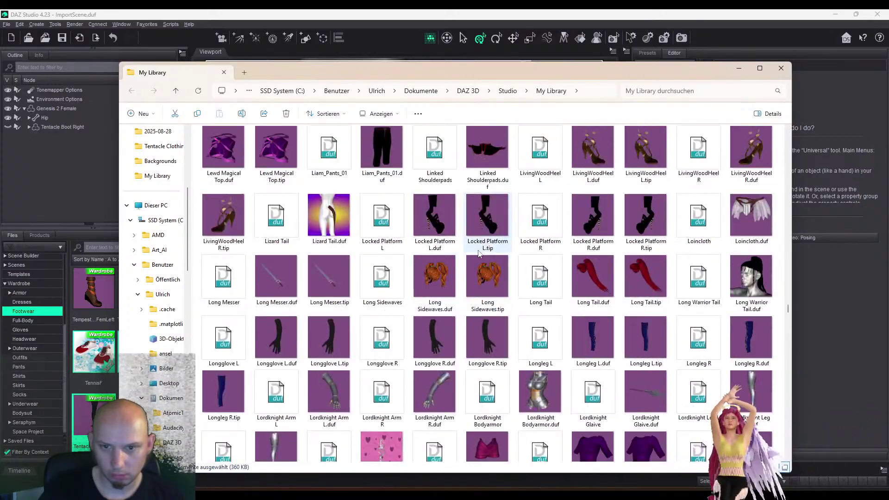
scroll(479, 254, "down", 10)
scroll(479, 253, "down", 12)
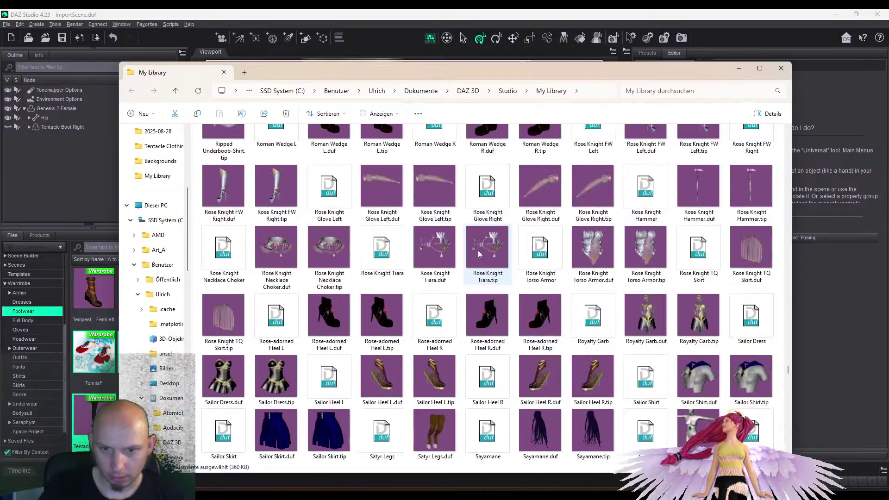
scroll(478, 250, "down", 12)
scroll(480, 254, "down", 12)
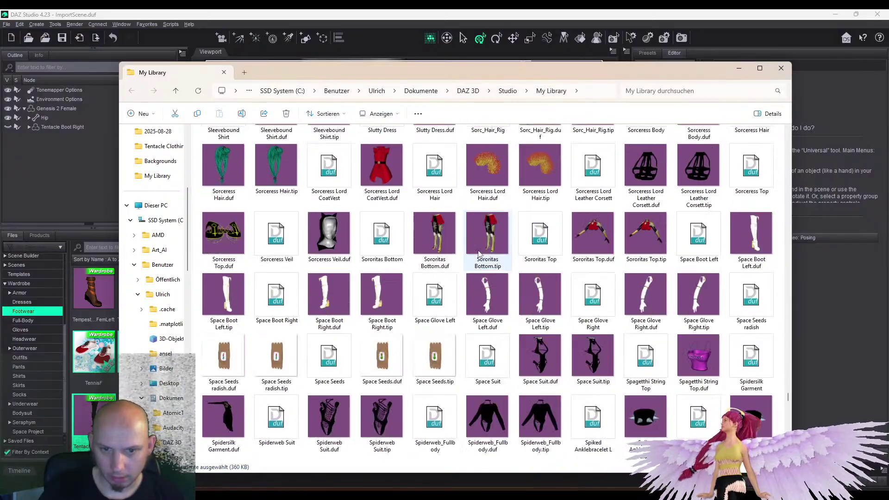
scroll(479, 253, "down", 6)
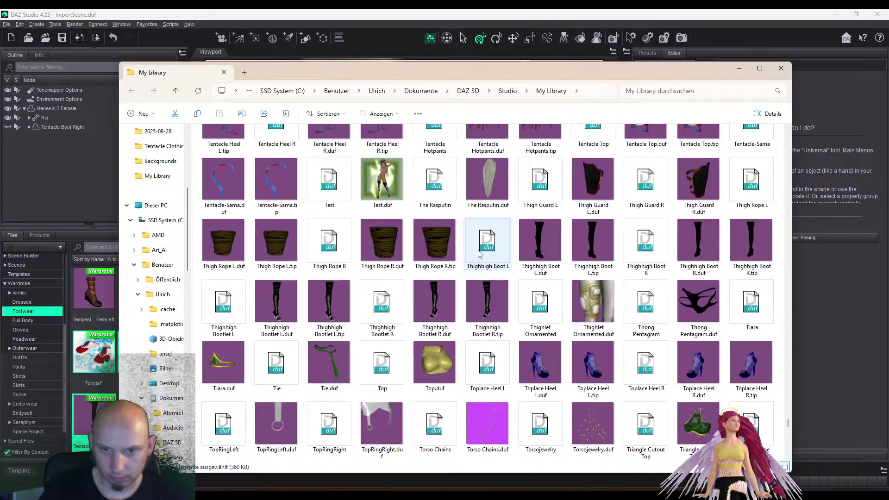
scroll(479, 254, "down", 6)
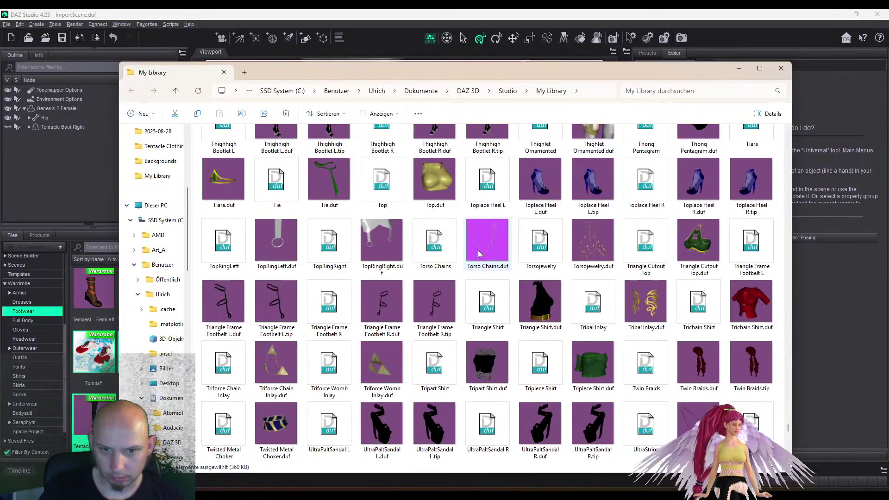
scroll(479, 254, "down", 10)
scroll(480, 254, "up", 15)
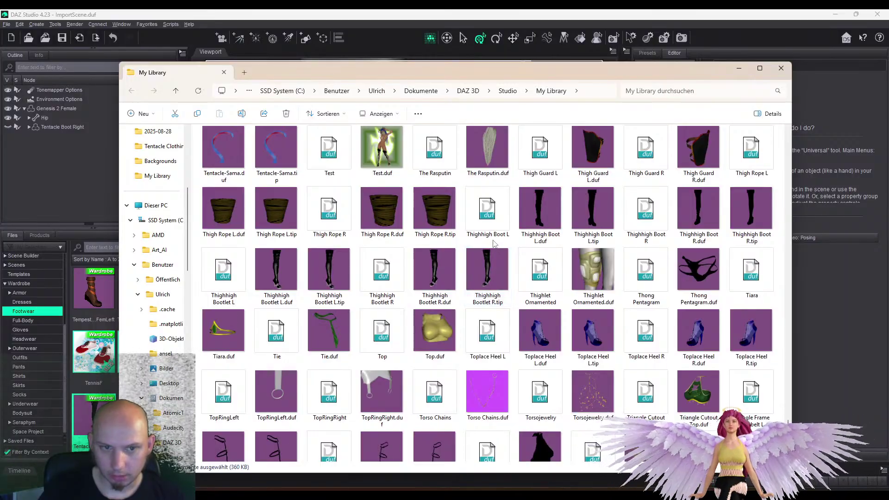
scroll(454, 198, "up", 3)
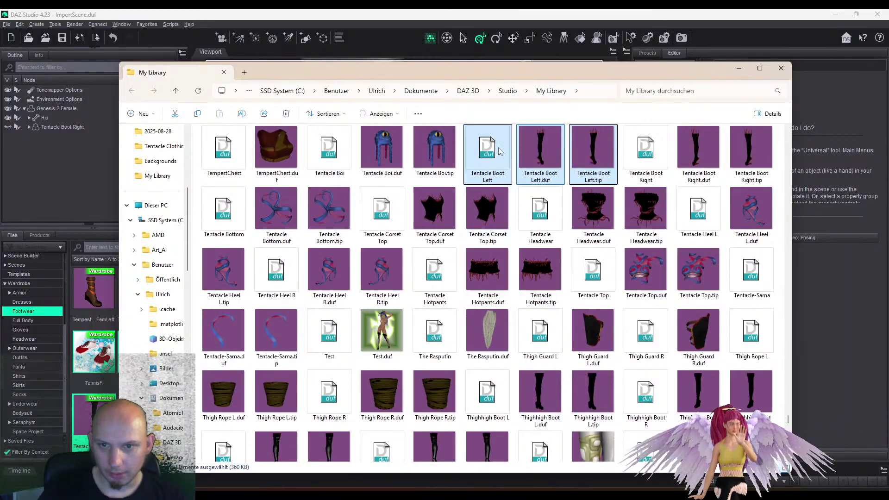
key("Delete")
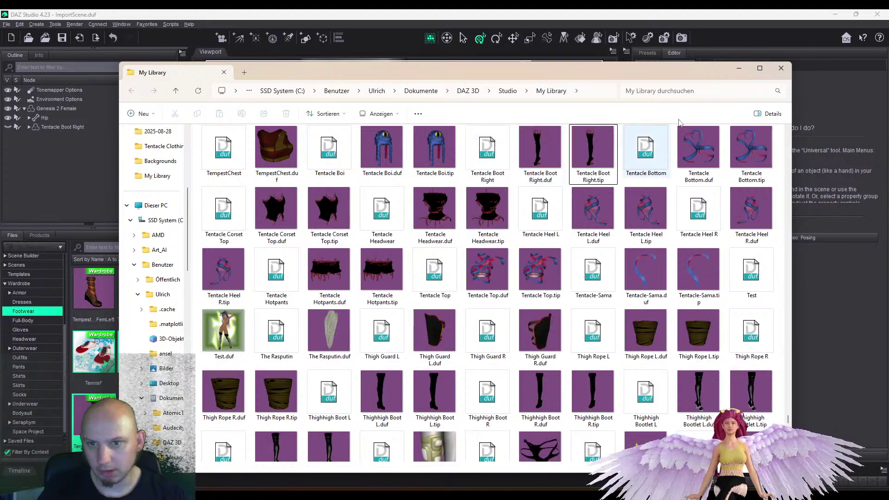
left_click(783, 68)
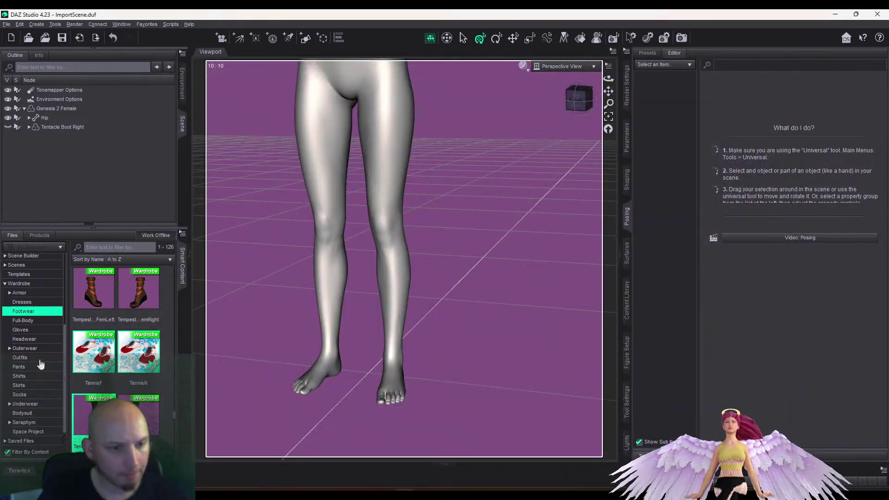
Remove the Tentacle Boot Left asset from all content categories
right_click(91, 424)
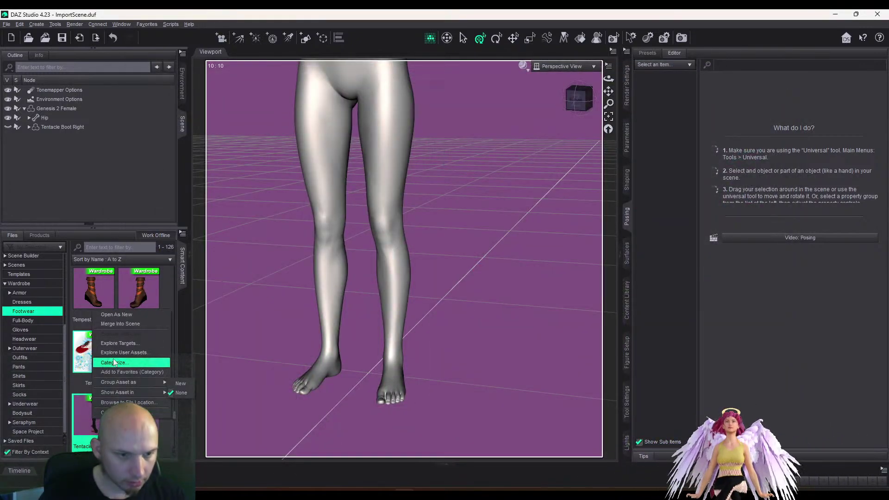
left_click(113, 362)
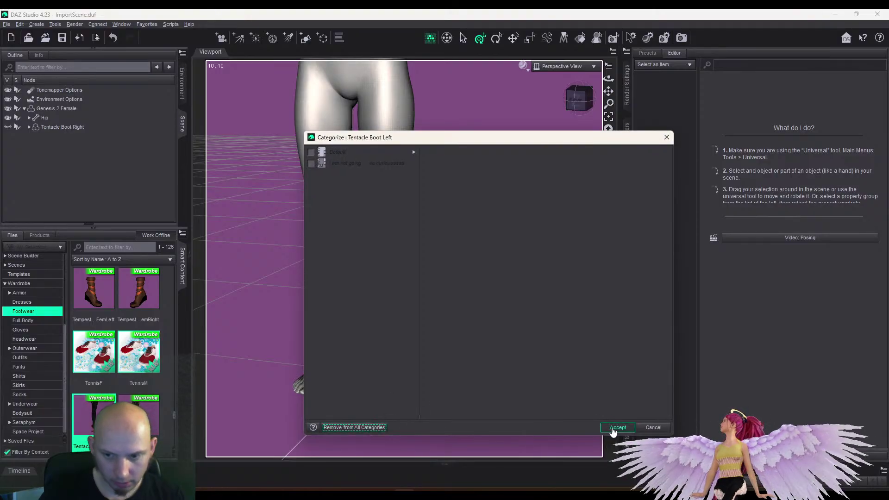
left_click(612, 430)
scroll(114, 364, "up", 5)
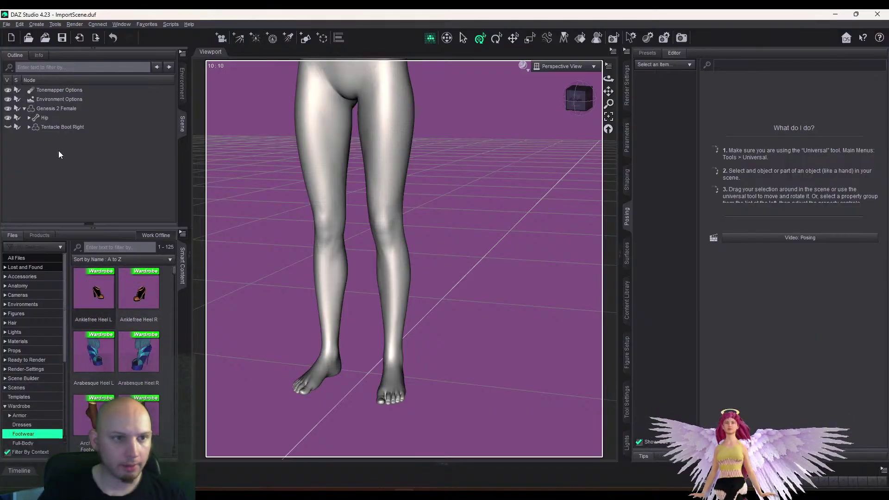
Import the Tentacle Boot Left 3D object from the Tentacle Clothing folder, accepting the import options
left_click(13, 38)
key("Escape")
left_click(6, 24)
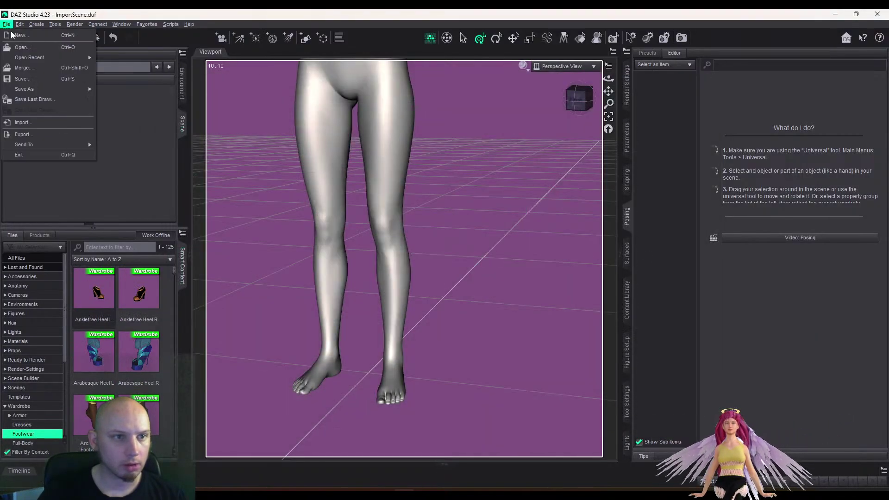
left_click(31, 122)
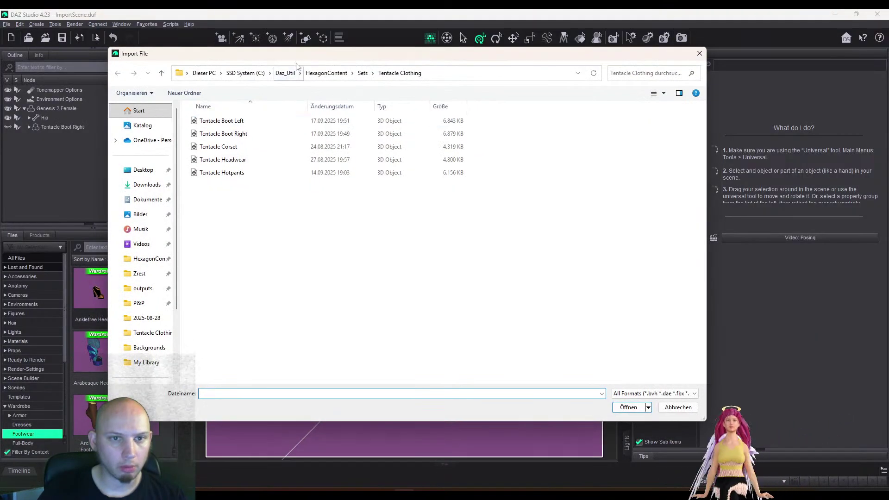
double_click(247, 122)
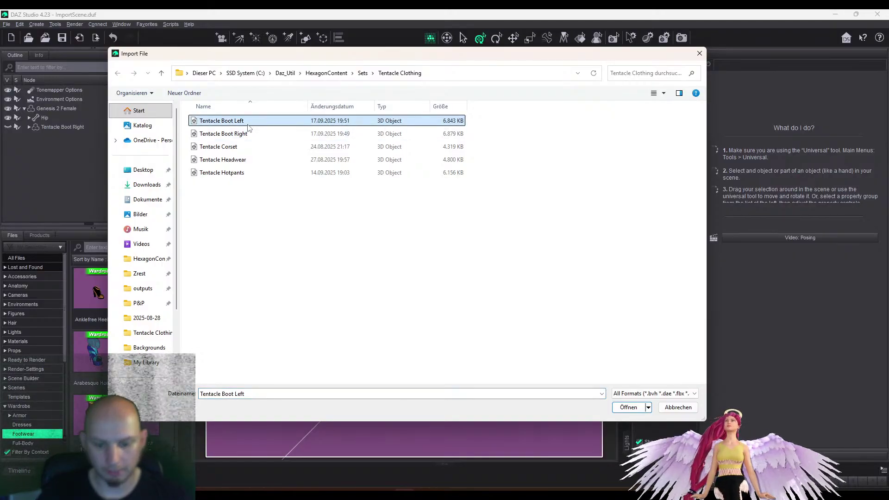
left_click(526, 287)
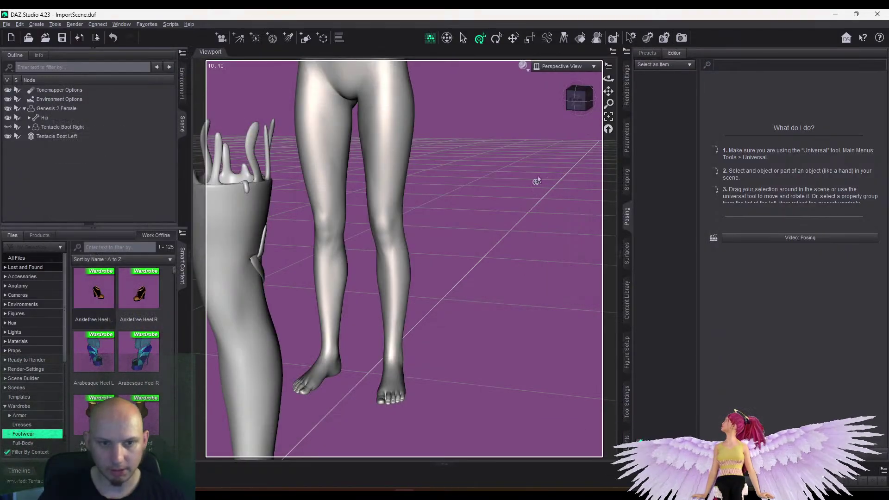
Run the Transfer Utility from Genesis 2 Female to Tentacle Boot Left using the Footwear projection template
left_click(31, 27)
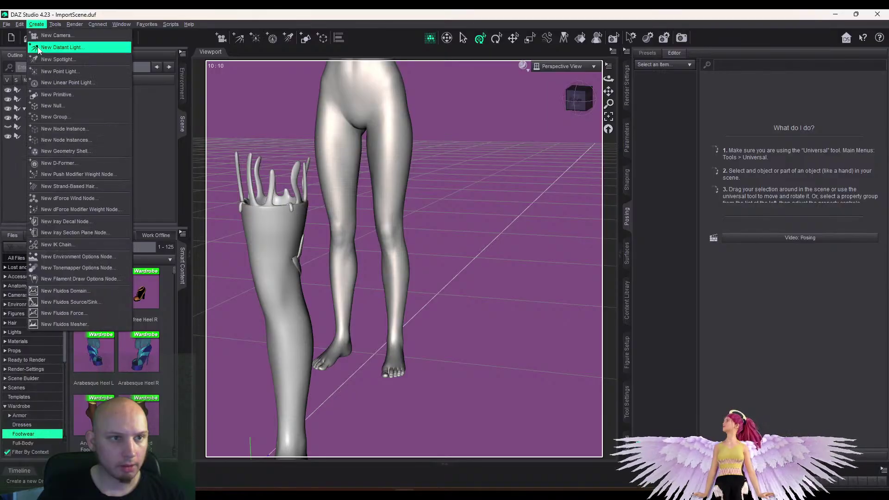
left_click(121, 97)
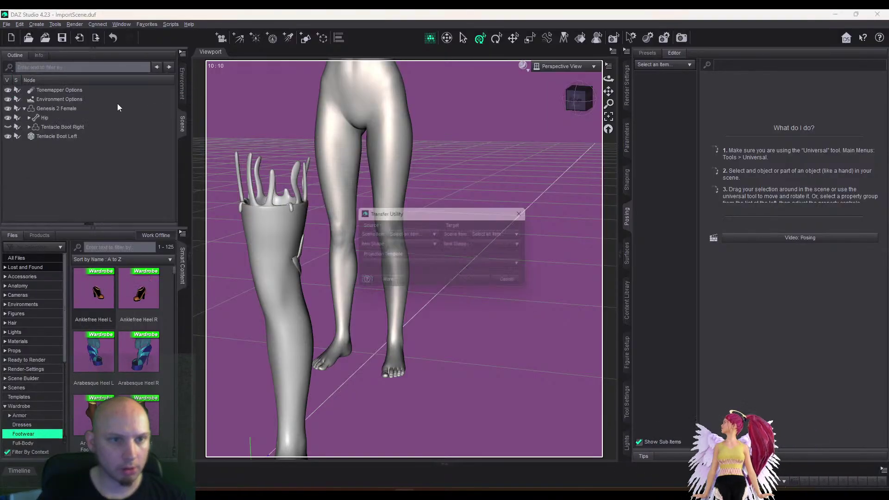
left_click(412, 234)
left_click(414, 258)
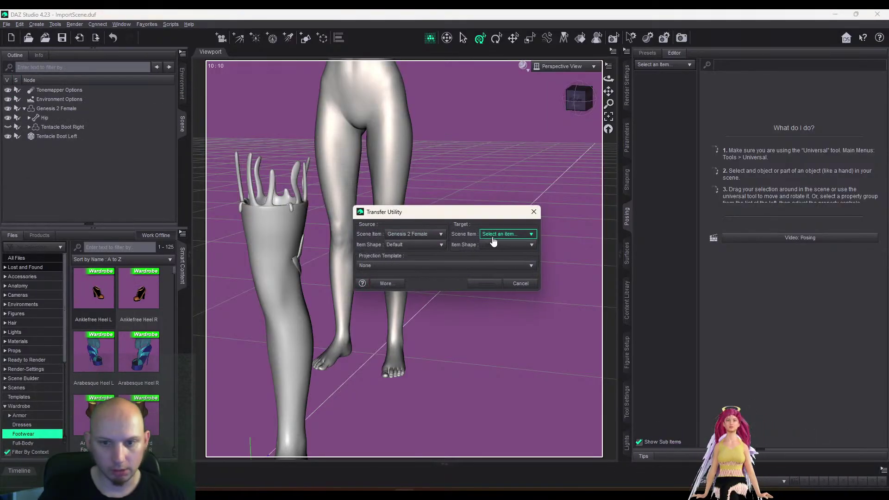
left_click(495, 235)
left_click(503, 277)
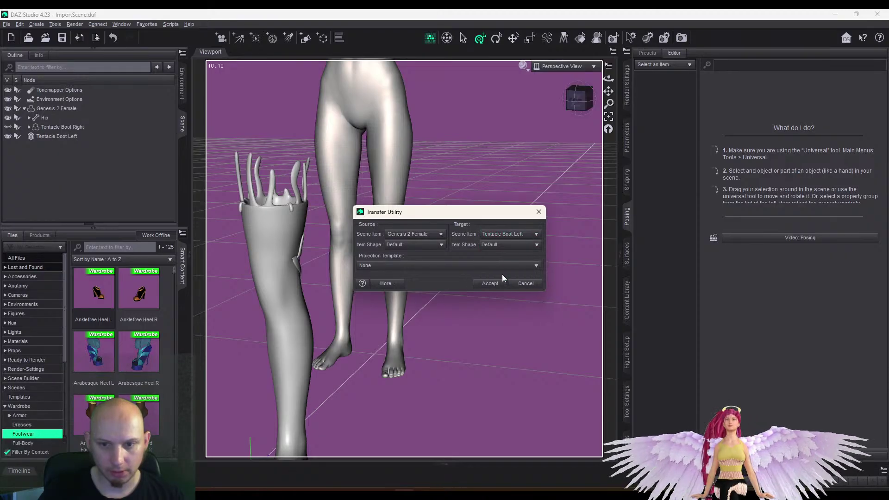
left_click(461, 267)
left_click(387, 299)
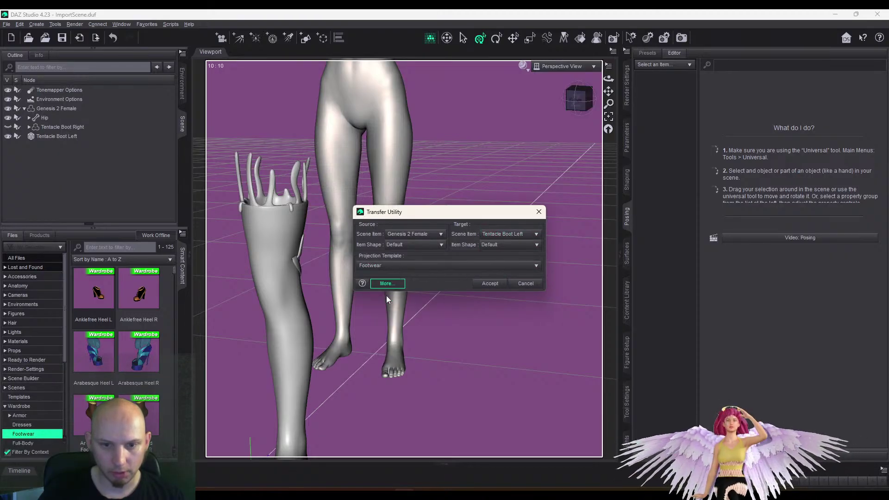
left_click(480, 286)
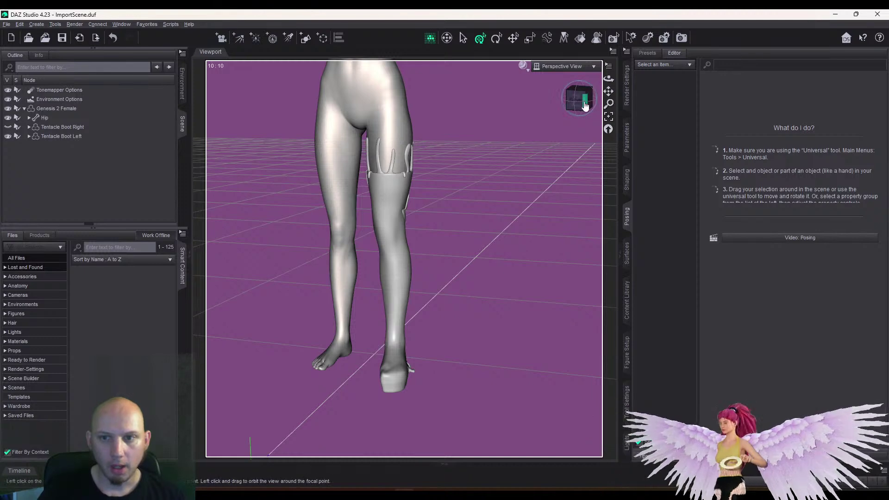
Try the Normal Heels fit pose on Genesis 2 Female to test how the boot bends, and undo it
left_click(585, 103)
left_click_drag(609, 91, 532, 55)
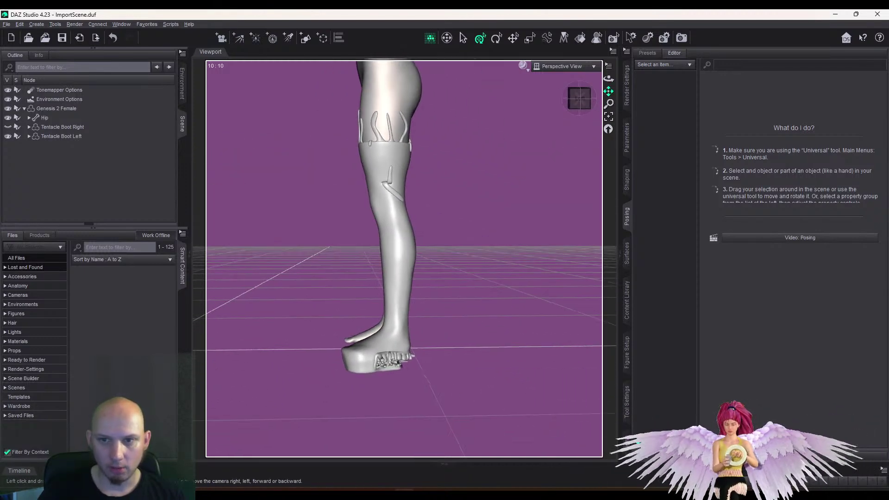
left_click(54, 109)
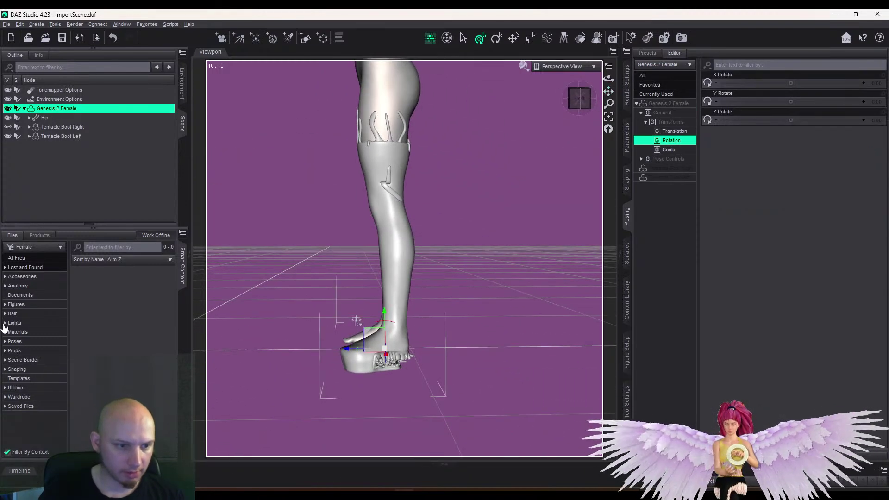
left_click(5, 342)
left_click(10, 352)
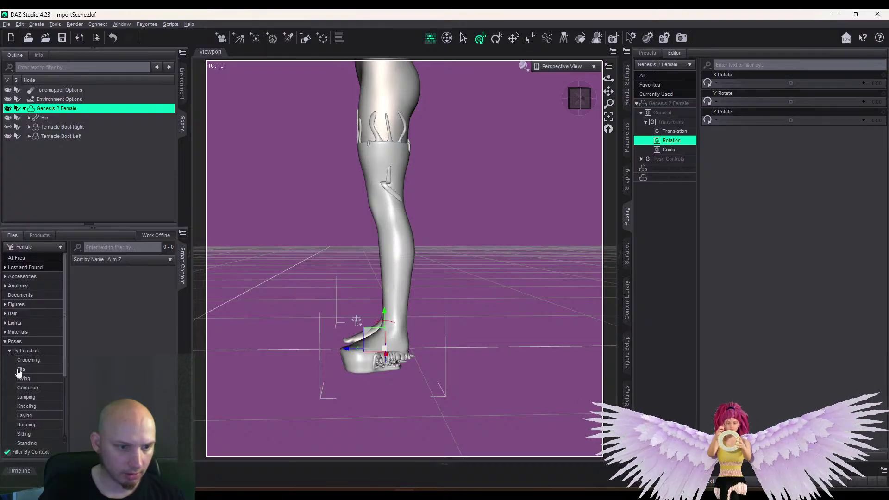
left_click(21, 370)
double_click(98, 367)
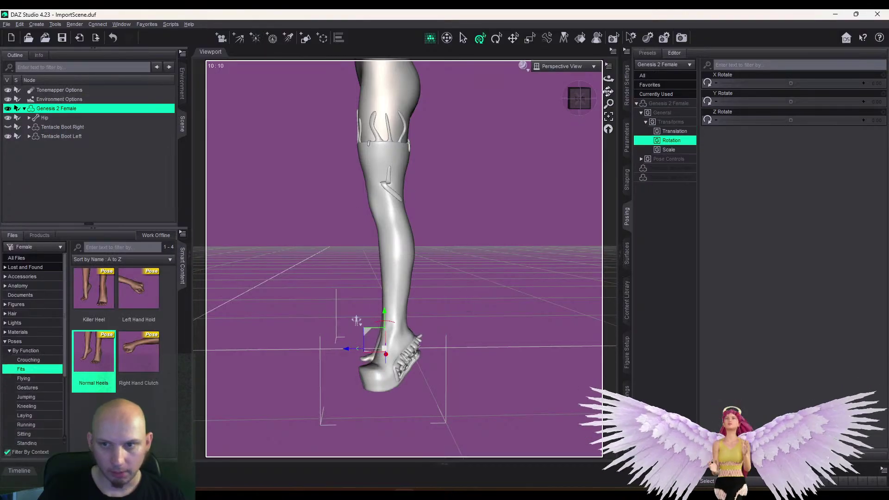
left_click_drag(609, 91, 624, 66)
key("ctrl+z")
Hide Genesis 2 Female and select the Left Toes bone inside the expanded Tentacle Boot Left hierarchy
left_click(580, 105)
scroll(590, 99, "up", 3)
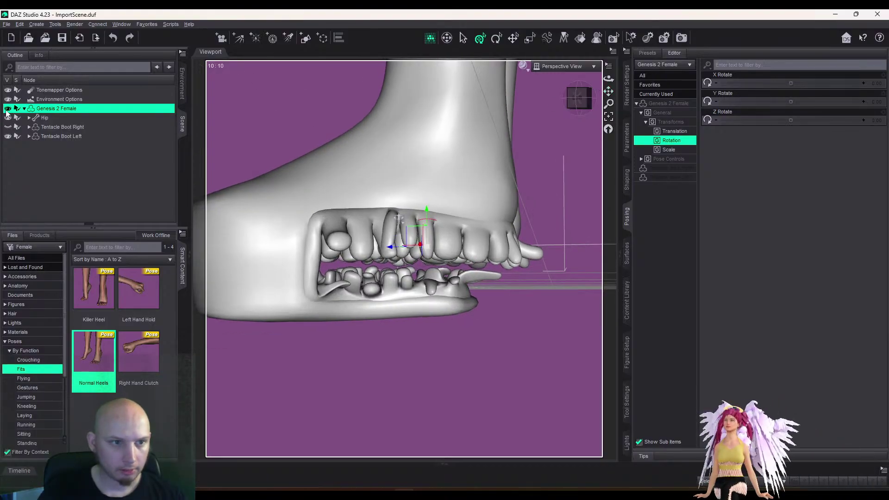
right_click(65, 136)
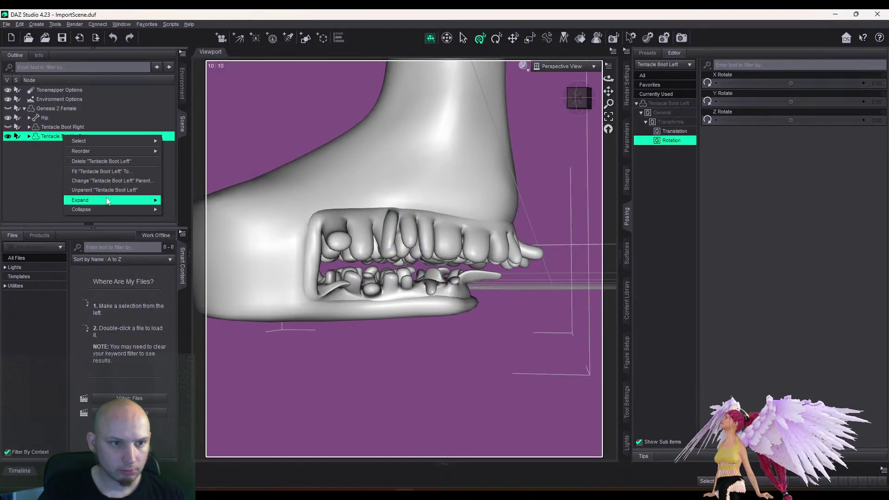
left_click(195, 220)
scroll(106, 193, "down", 1)
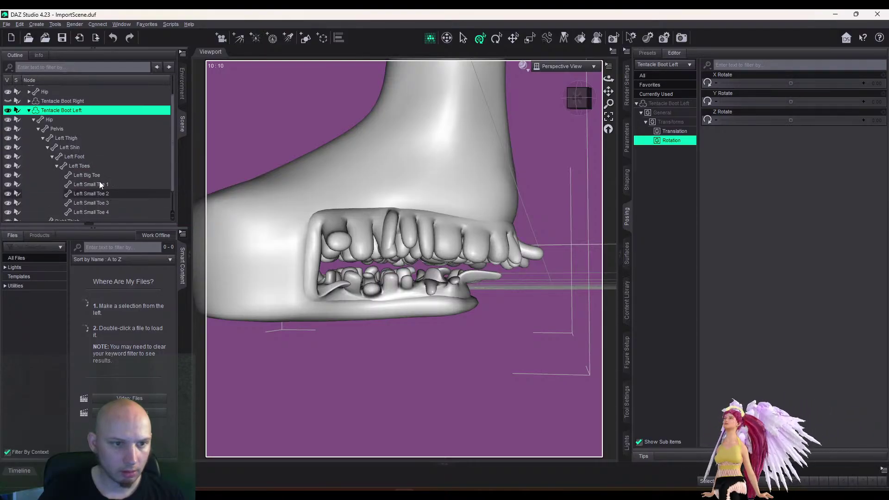
left_click(91, 168)
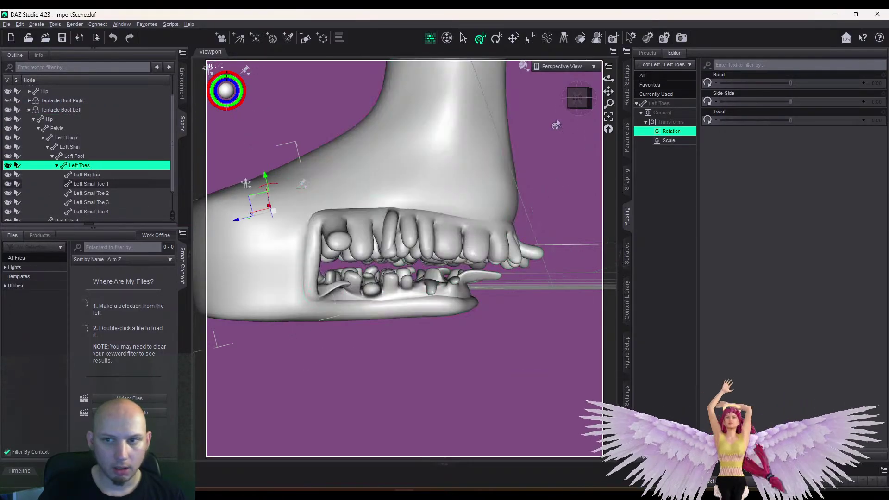
Activate the Node Weight Map Brush and select the X Rotation weight map of the Left Toes bone
left_click_drag(609, 92, 626, 110)
scroll(609, 92, "down", 2)
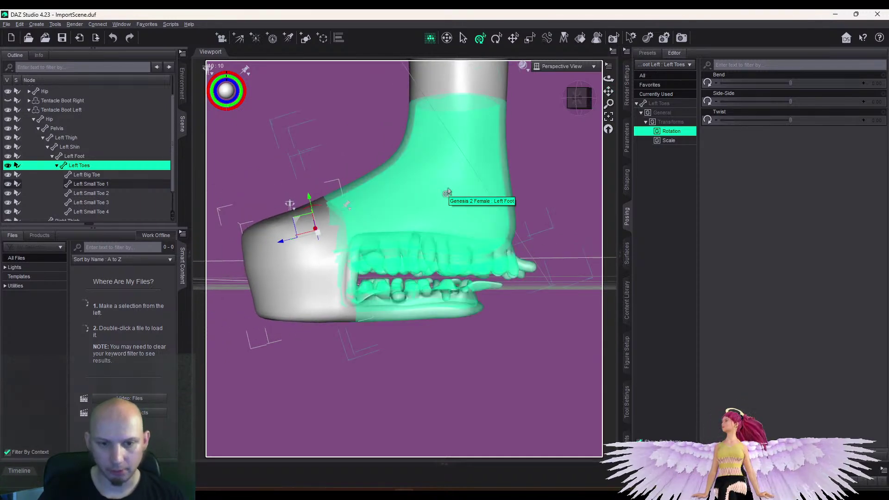
left_click(628, 399)
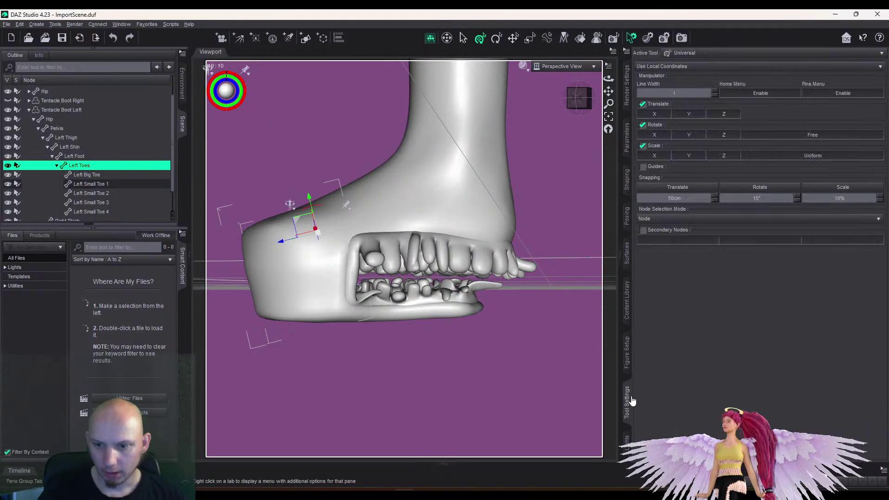
left_click(704, 54)
left_click(717, 186)
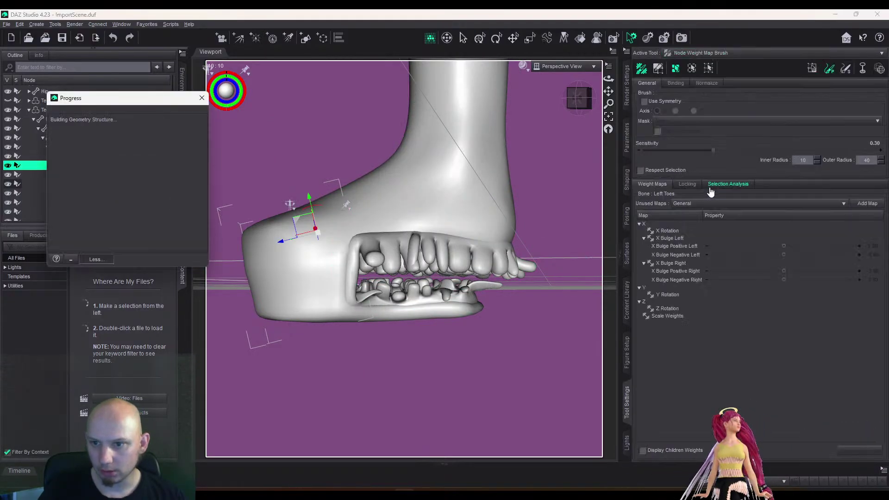
left_click(666, 231)
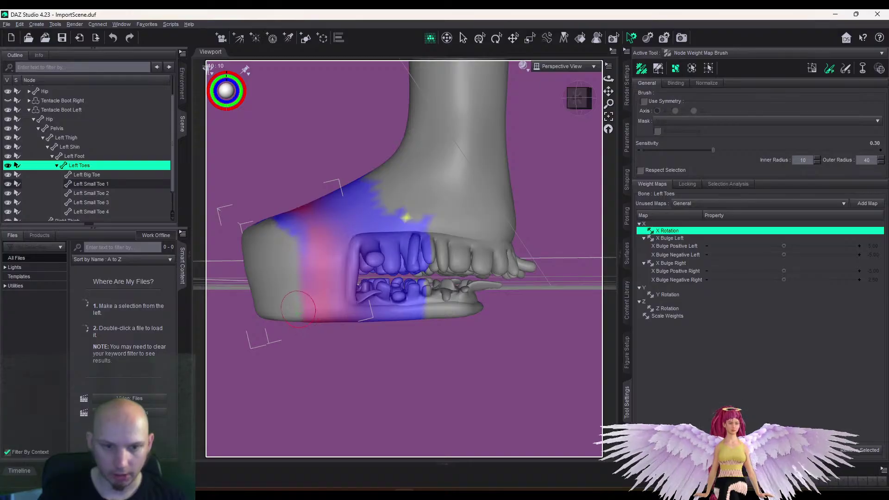
Set the weight brush's inner radius to 35 and its sensitivity to 1.00
left_click_drag(808, 160, 766, 158)
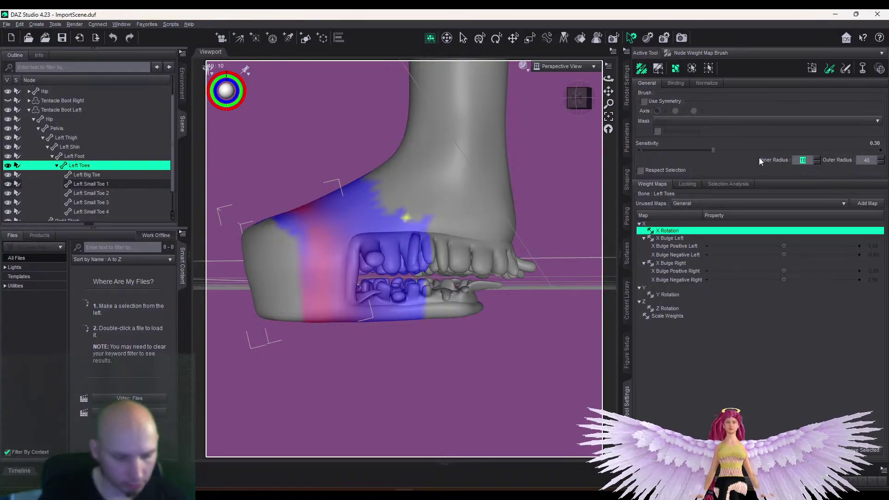
type("35")
key("Return")
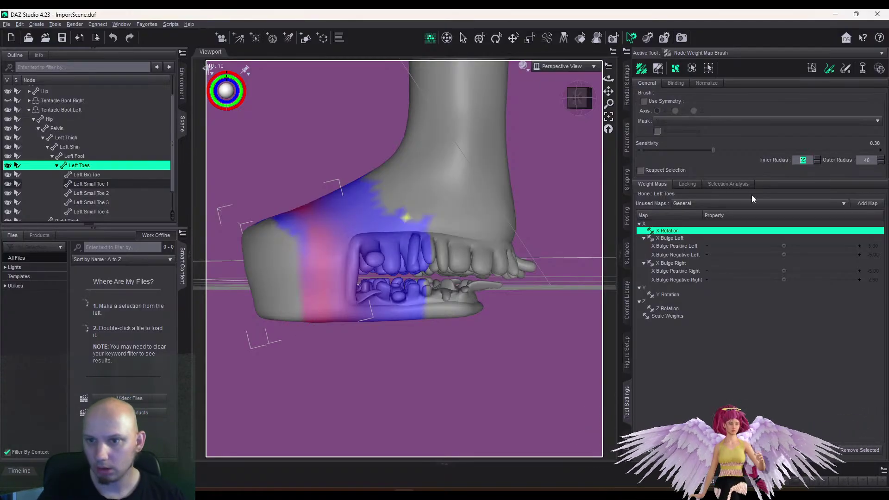
left_click_drag(714, 150, 881, 150)
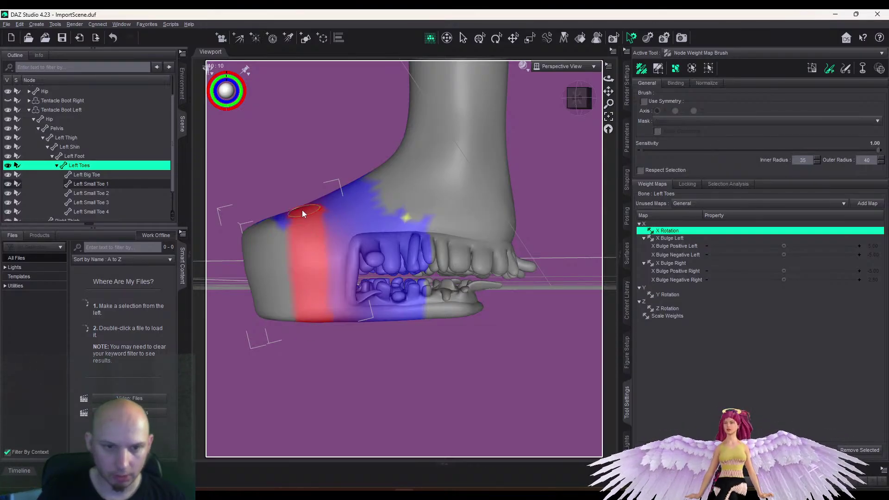
Paint full Left Toes X Rotation weight over the boot's whole toe section, covering the top, both sides and the underside
scroll(279, 281, "down", 5)
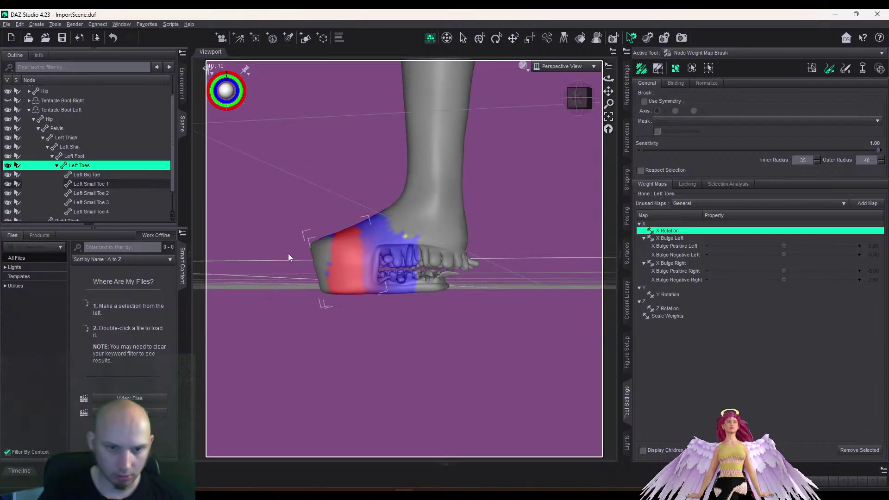
left_click_drag(583, 105, 626, 132)
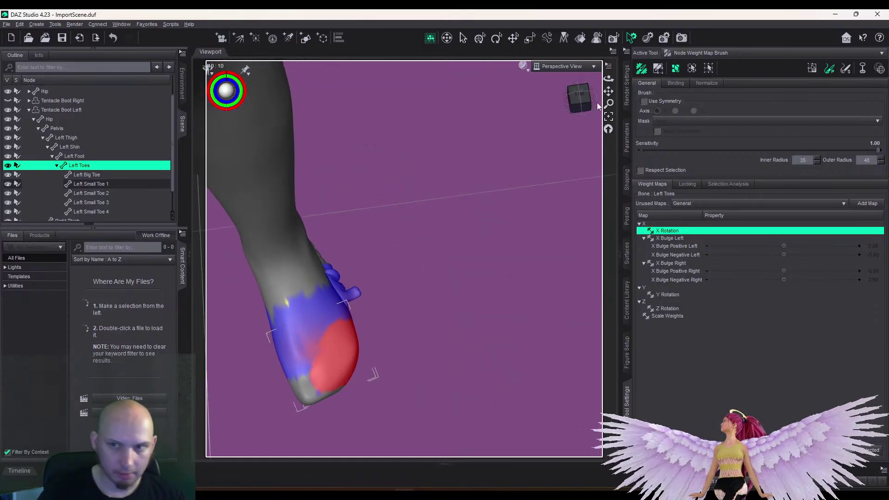
left_click_drag(609, 91, 648, 66)
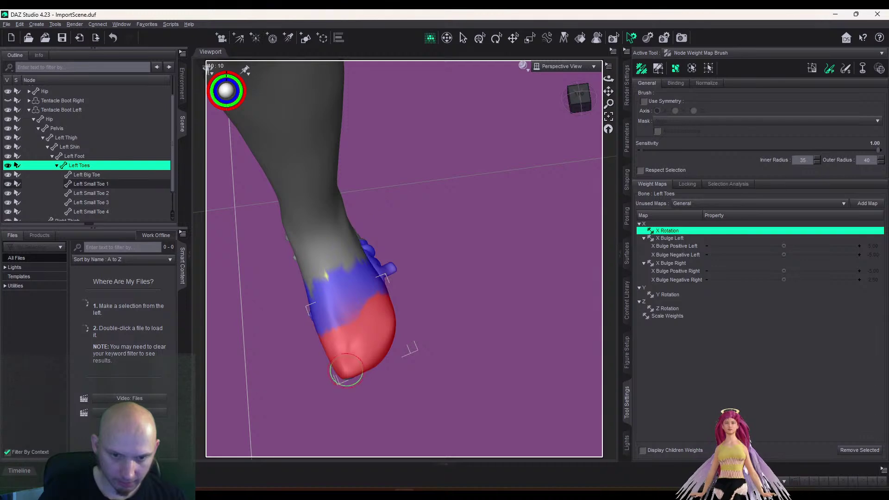
left_click_drag(580, 98, 610, 70)
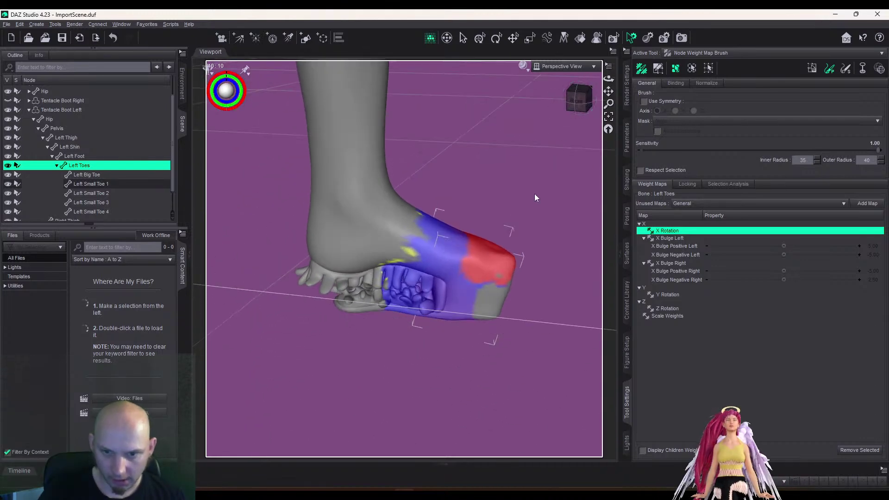
mouse_move(582, 114)
left_mouse_down()
mouse_move(564, 119)
mouse_move(544, 98)
mouse_move(533, 139)
mouse_move(408, 207)
left_mouse_up()
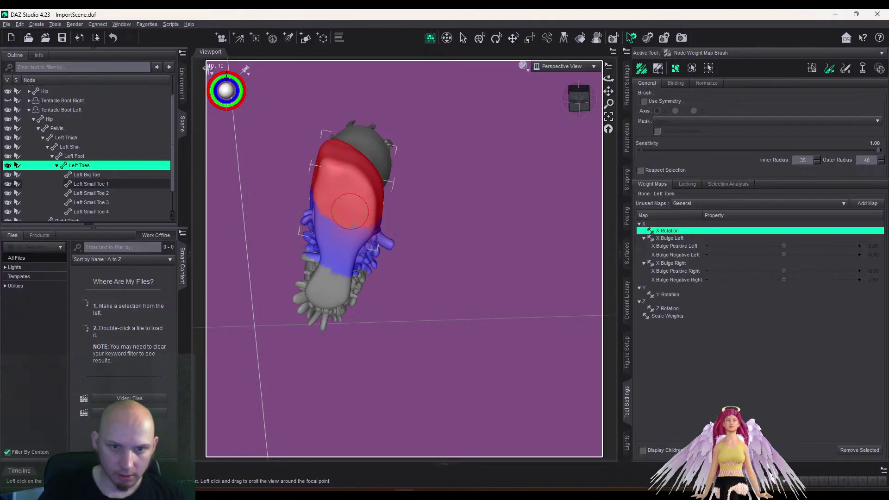
left_click_drag(579, 98, 312, 291)
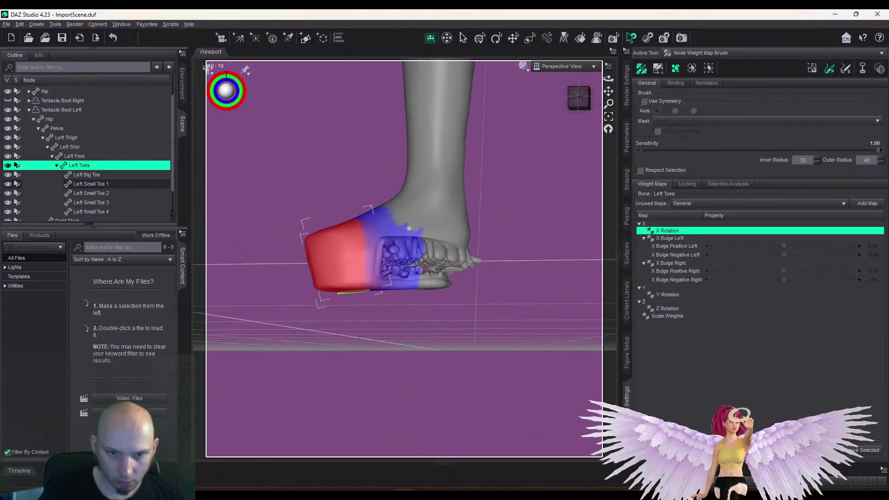
left_click_drag(578, 97, 365, 284)
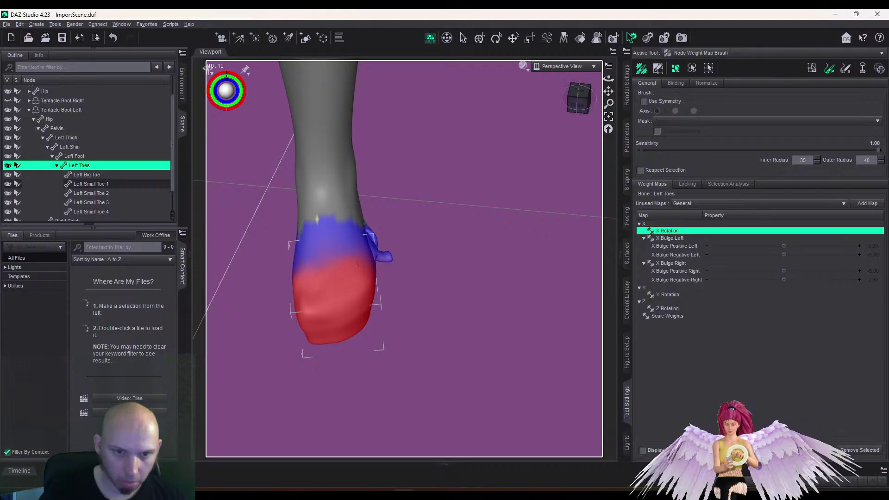
left_click_drag(574, 103, 473, 214)
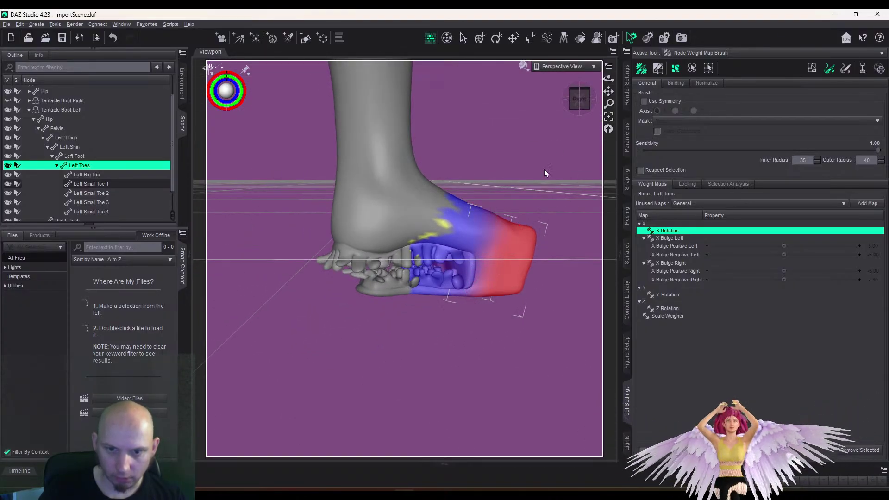
Paint full Left Toes X Rotation weight along the outer side of the boot's thin sole, starting on the front lower tentacles
left_click_drag(579, 99, 598, 30)
scroll(609, 92, "up", 5)
left_click_drag(608, 91, 530, 190)
left_click_drag(609, 91, 687, 96)
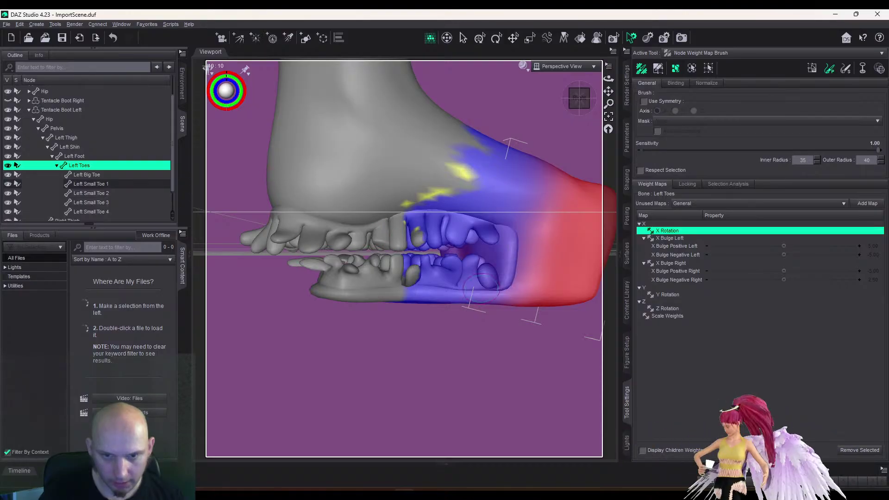
left_click_drag(524, 292, 325, 296)
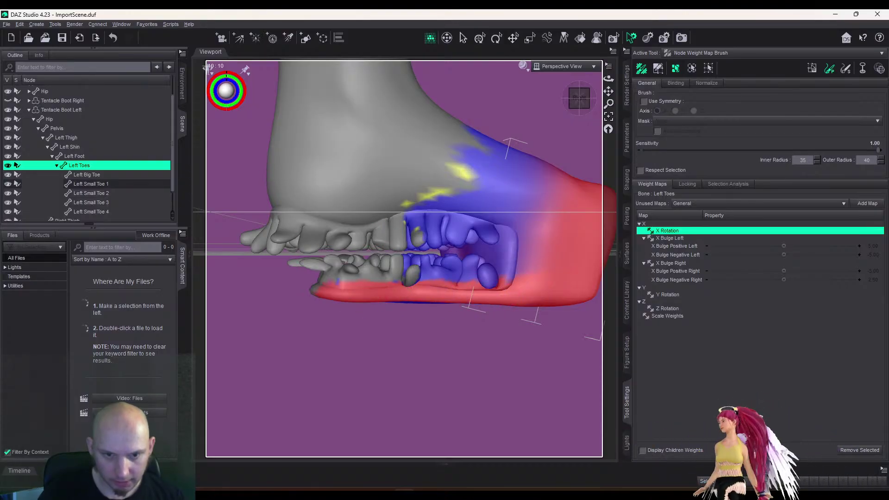
mouse_move(426, 300)
left_mouse_down()
mouse_move(503, 273)
mouse_move(458, 273)
left_mouse_up()
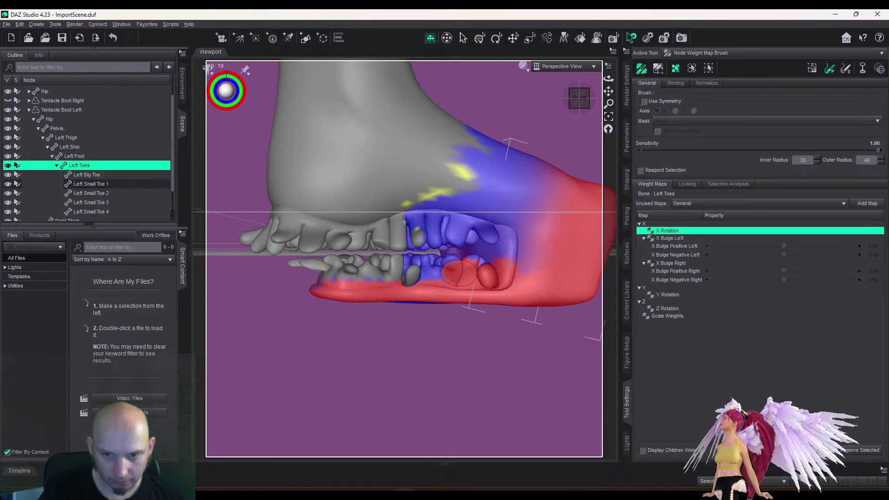
Extend the X Rotation weight up the front wall of the opening and back over the lower row of tentacles
mouse_move(535, 262)
left_mouse_down()
mouse_move(526, 259)
mouse_move(559, 176)
left_mouse_up()
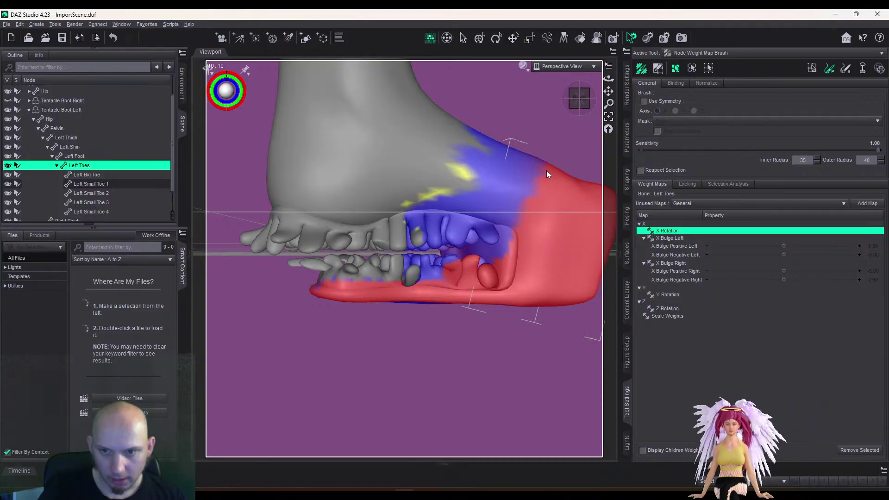
left_click_drag(521, 217, 552, 160)
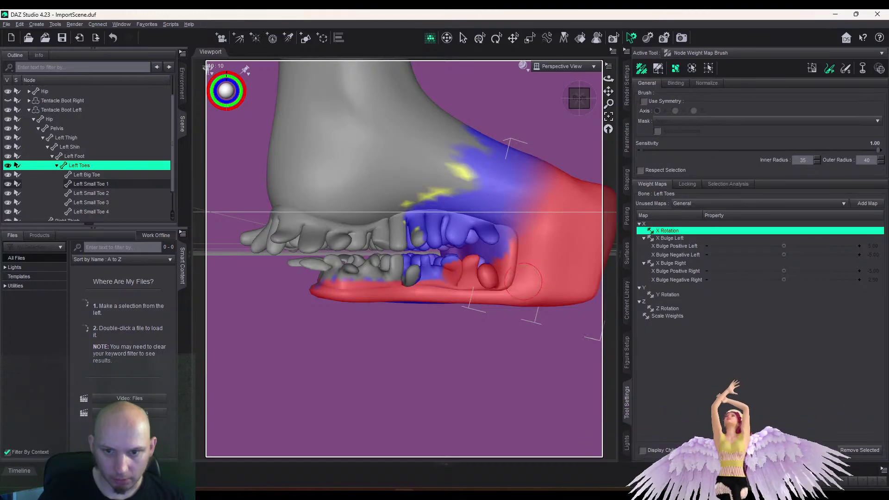
left_click_drag(475, 273, 315, 273)
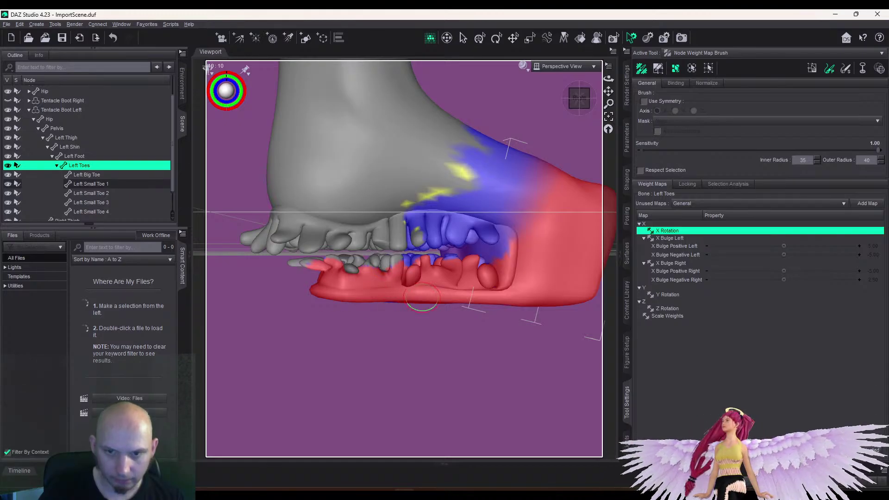
Fill the remaining unpainted areas of the sole's underside with full Left Toes X Rotation weight
left_click_drag(609, 79, 649, 44)
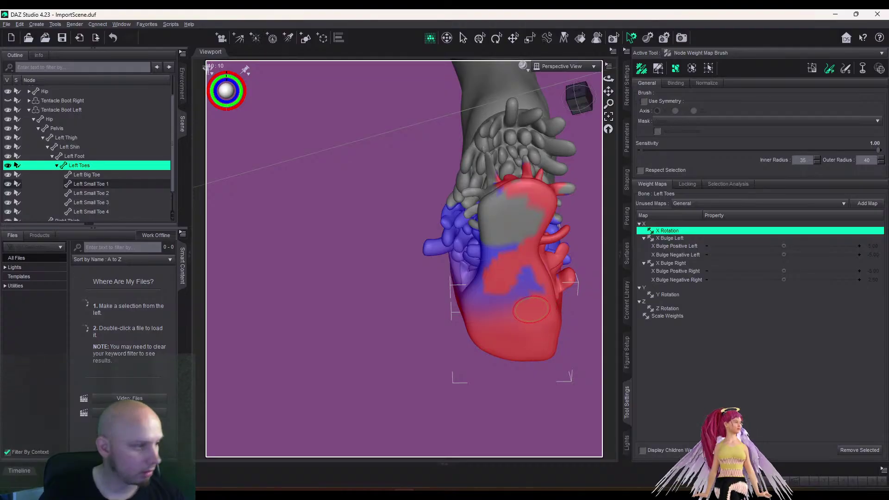
mouse_move(531, 309)
left_mouse_down()
mouse_move(518, 199)
mouse_move(497, 208)
mouse_move(499, 295)
mouse_move(321, 331)
mouse_move(491, 320)
left_mouse_up()
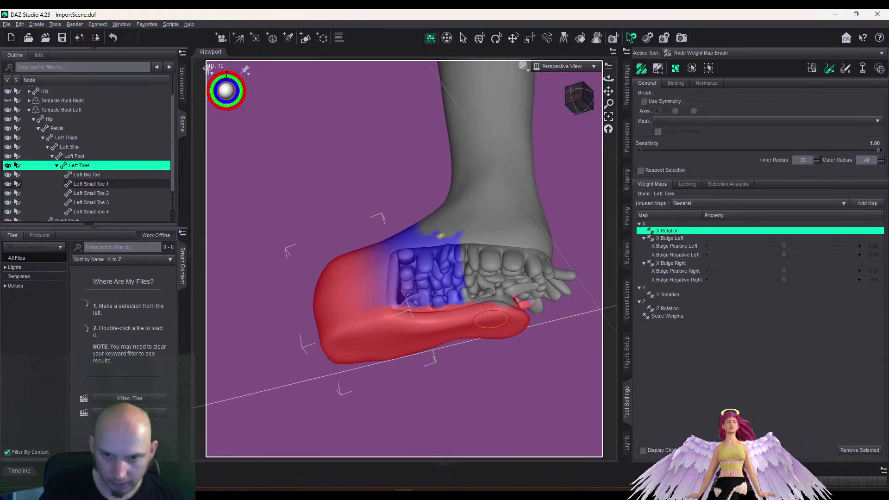
left_click(587, 115)
Undo the stroke that spills onto an upper tentacle and paint X Rotation weight over the opposite side's lower tentacles only
mouse_move(365, 273)
left_mouse_down()
mouse_move(500, 278)
mouse_move(518, 262)
left_mouse_up()
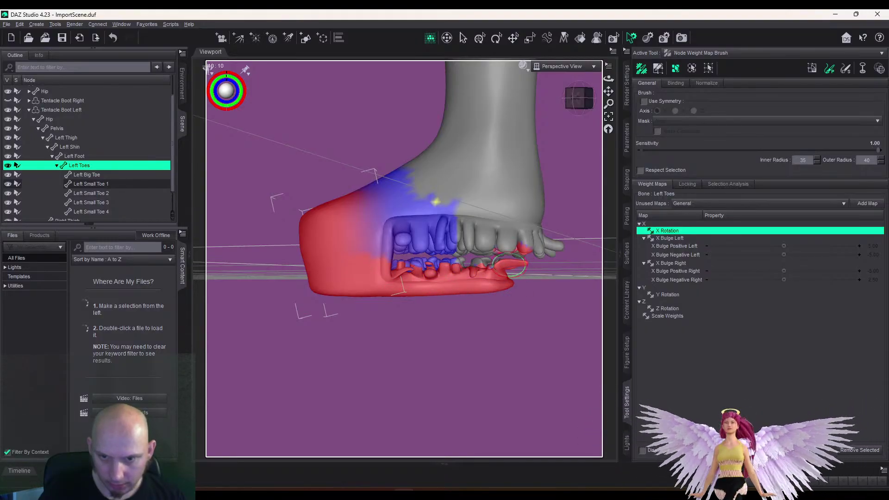
key("ctrl+z")
scroll(533, 259, "up", 4)
scroll(526, 259, "down", 3)
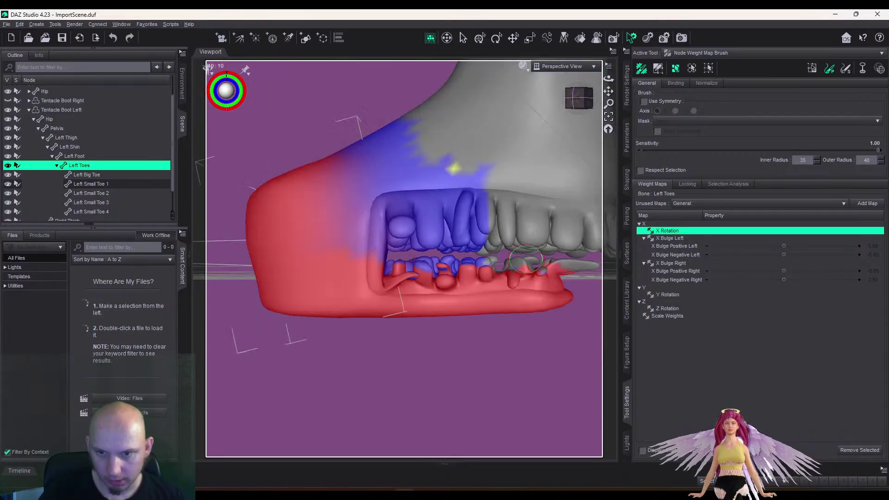
scroll(559, 205, "up", 3)
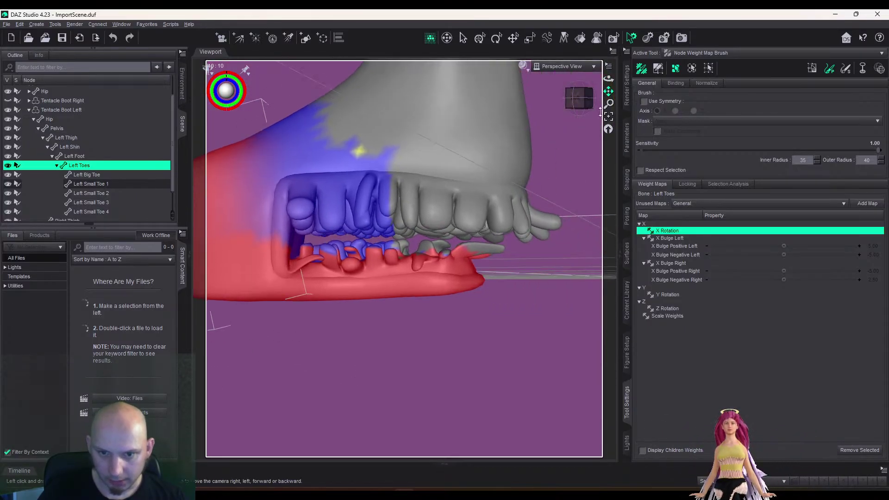
scroll(567, 221, "up", 2)
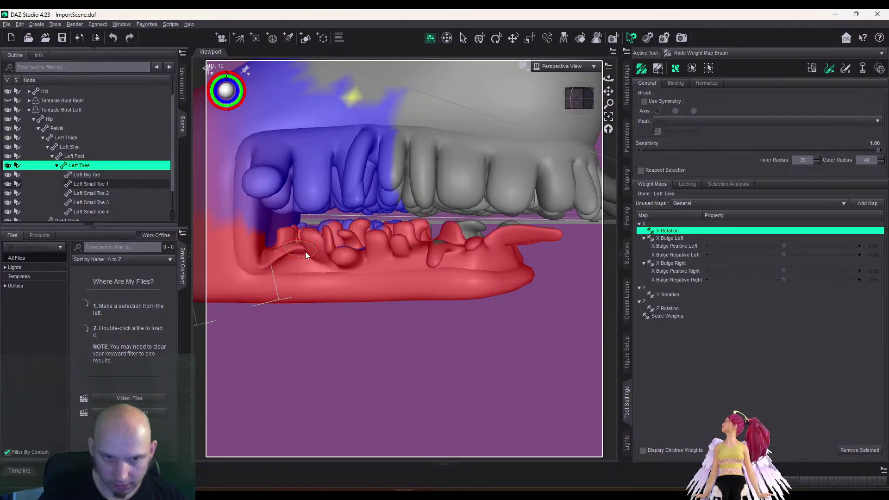
scroll(260, 251, "down", 2)
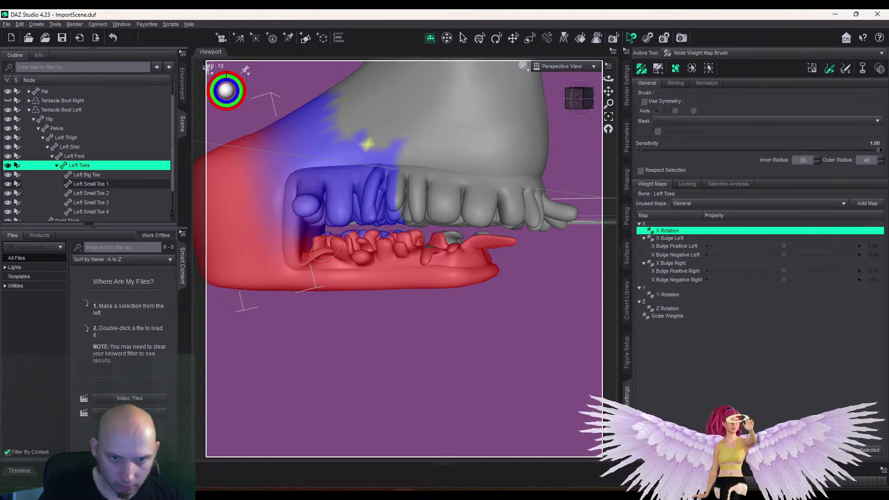
left_click_drag(608, 79, 555, 81)
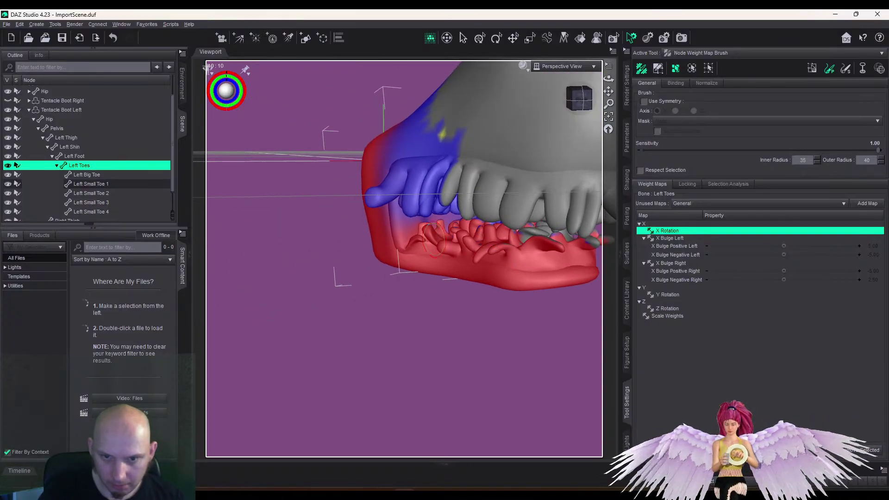
scroll(434, 239, "down", 3)
left_click_drag(580, 99, 573, 101)
left_click(574, 101)
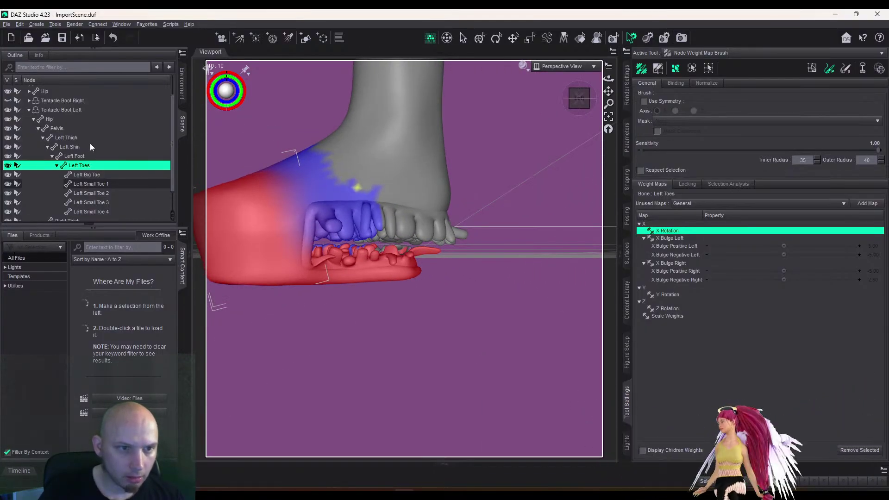
Select Genesis 2 Female and apply the Normal Heels pose from the Fits poses to test the boot's bending
scroll(52, 110, "up", 2)
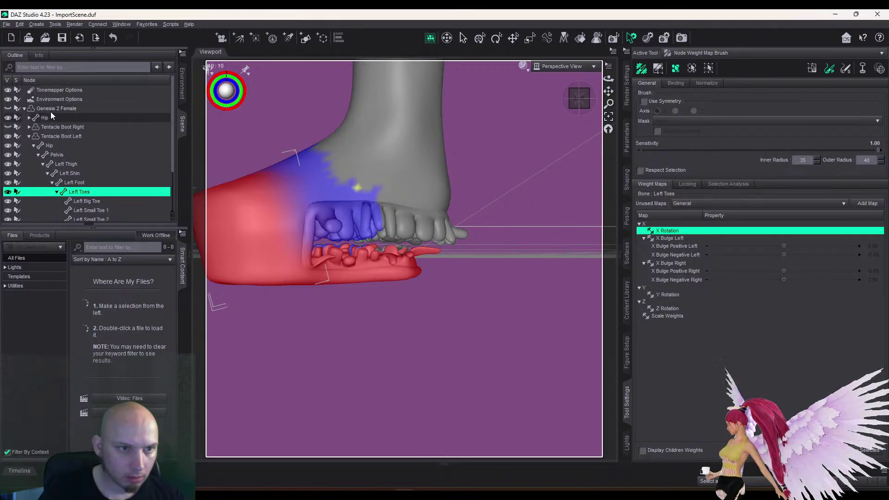
left_click(51, 110)
left_click(5, 341)
left_click(10, 350)
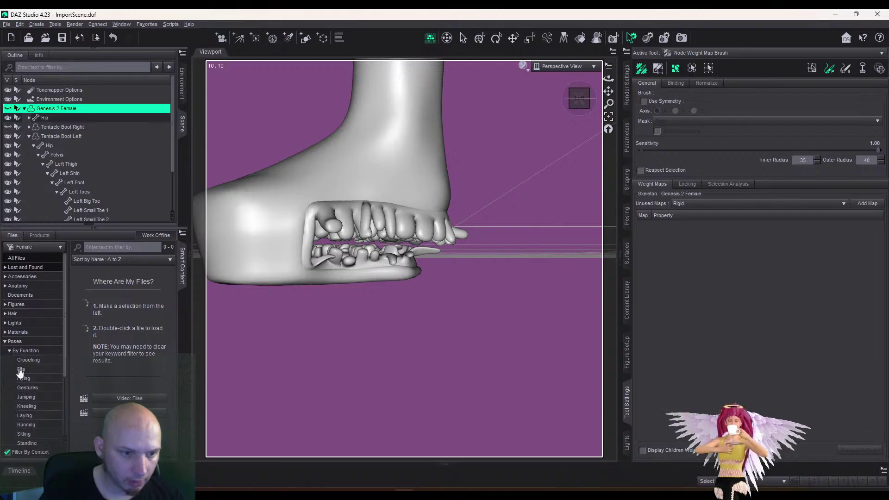
left_click(21, 370)
double_click(94, 352)
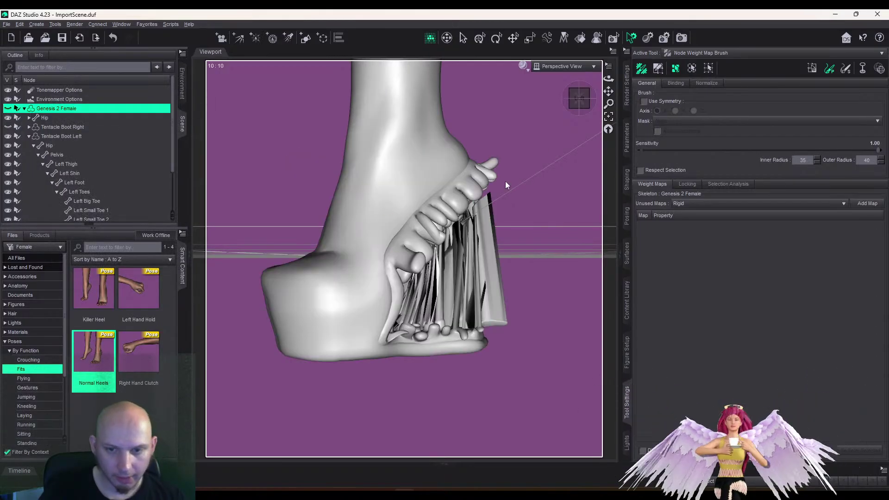
Examine the posed boot's opening and the geometry between its upper and lower tentacles from several angles
left_click_drag(608, 92, 482, 85)
left_click_drag(577, 105, 640, 78)
right_click_drag(609, 92, 600, 118)
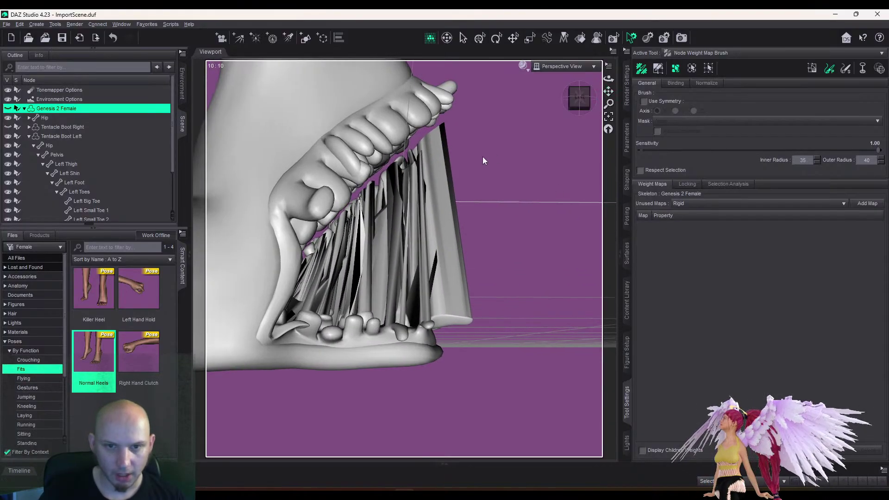
scroll(546, 133, "up", 1)
scroll(566, 130, "down", 4)
mouse_move(581, 111)
left_mouse_down()
mouse_move(577, 130)
mouse_move(583, 97)
mouse_move(610, 103)
mouse_move(582, 103)
mouse_move(608, 90)
mouse_move(605, 74)
mouse_move(606, 88)
mouse_move(580, 103)
left_mouse_up()
scroll(583, 103, "up", 2)
scroll(584, 103, "up", 2)
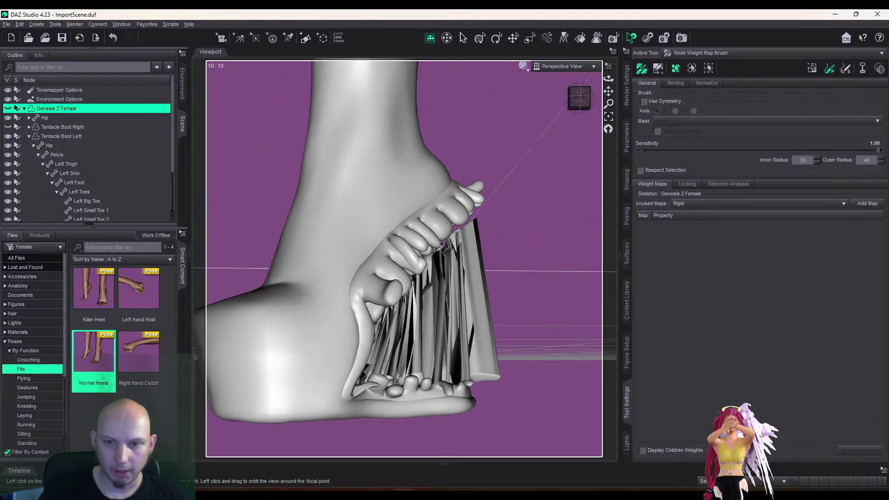
scroll(582, 103, "up", 3)
scroll(606, 90, "down", 3)
scroll(580, 104, "up", 3)
scroll(580, 104, "down", 3)
scroll(80, 145, "down", 1)
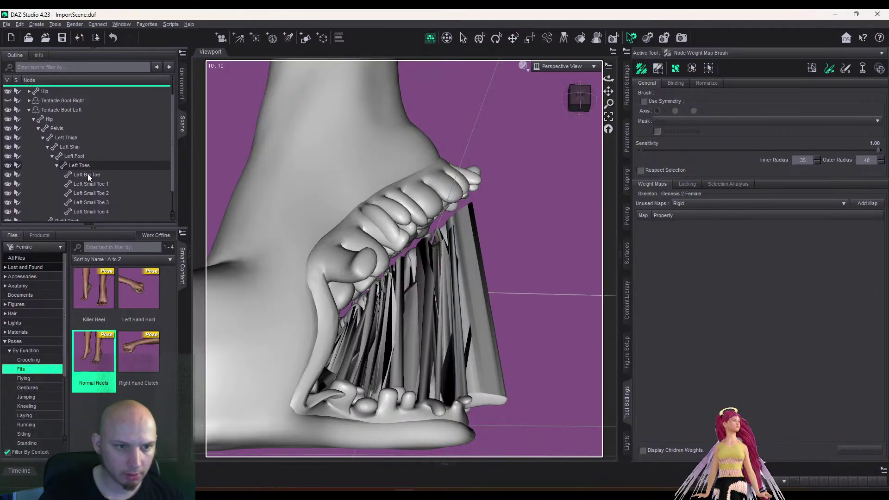
Reselect the boot's Left Toes bone, undo the first stroke and paint X Rotation weight onto the rearmost stretched strands
left_click(85, 166)
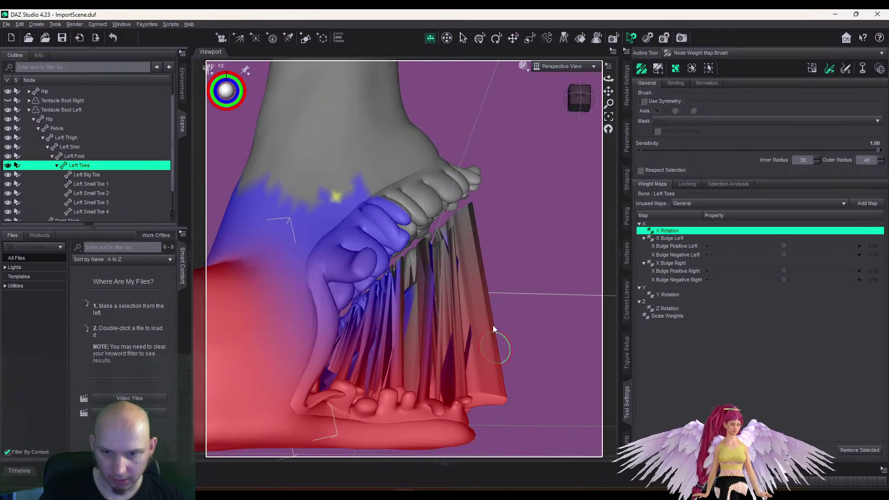
left_click_drag(471, 229, 475, 210)
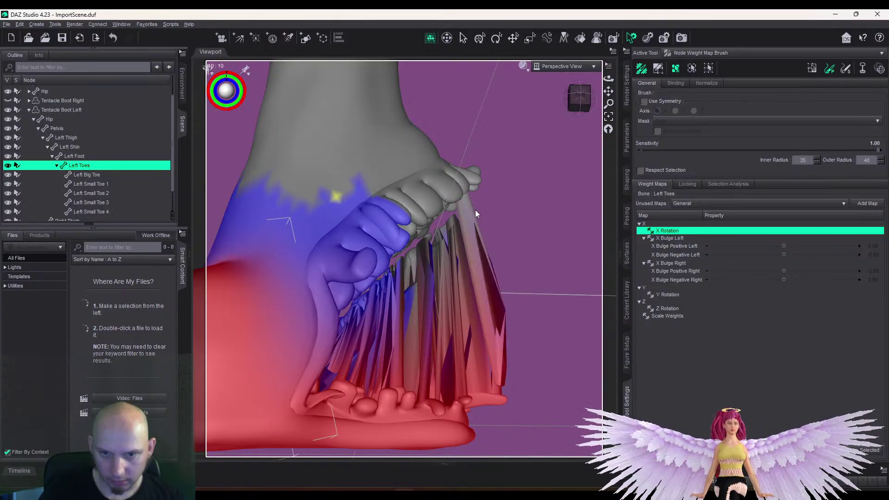
key("ctrl+z")
scroll(529, 242, "up", 3)
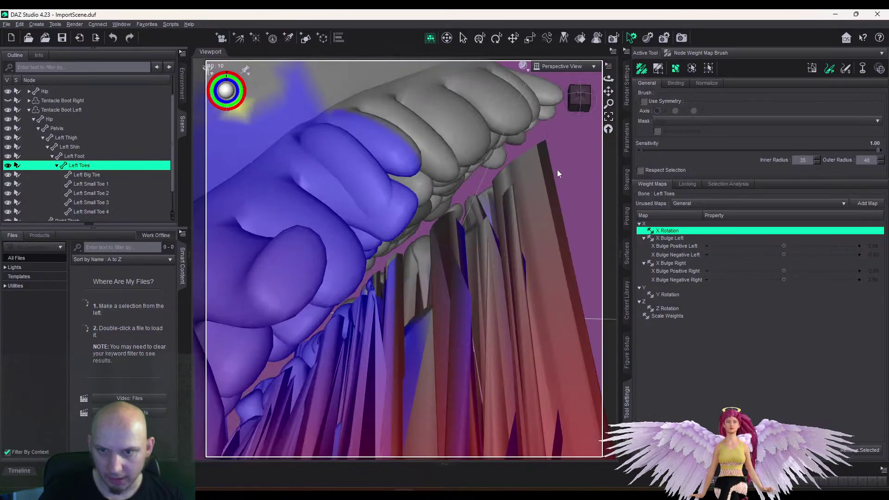
left_click(544, 145)
mouse_move(609, 91)
left_mouse_down()
mouse_move(391, 156)
mouse_move(358, 182)
mouse_move(379, 192)
mouse_move(364, 243)
left_mouse_up()
mouse_move(333, 190)
left_mouse_down()
mouse_move(321, 202)
mouse_move(360, 249)
mouse_move(343, 238)
mouse_move(371, 231)
mouse_move(365, 258)
mouse_move(376, 276)
mouse_move(390, 272)
mouse_move(375, 302)
mouse_move(359, 291)
mouse_move(392, 410)
left_mouse_up()
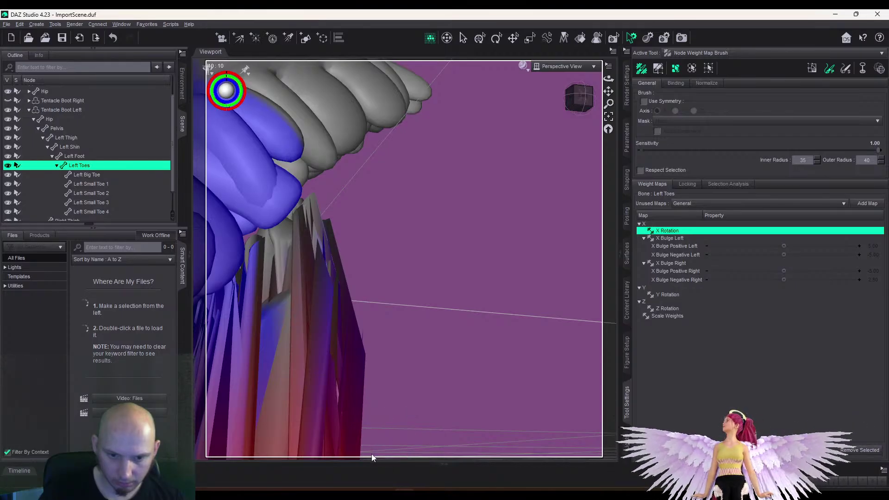
Paint more X Rotation weight down the rear strands, undoing strokes that disturb the surrounding geometry or drag down the upper tentacles
mouse_move(387, 347)
left_mouse_down()
mouse_move(362, 340)
mouse_move(324, 231)
mouse_move(355, 211)
left_mouse_up()
mouse_move(582, 99)
left_mouse_down()
mouse_move(596, 100)
mouse_move(585, 103)
left_mouse_up()
mouse_move(358, 203)
left_mouse_down()
mouse_move(343, 210)
mouse_move(335, 233)
mouse_move(352, 232)
mouse_move(358, 249)
mouse_move(333, 223)
mouse_move(335, 210)
mouse_move(378, 199)
left_mouse_up()
key("ctrl+z")
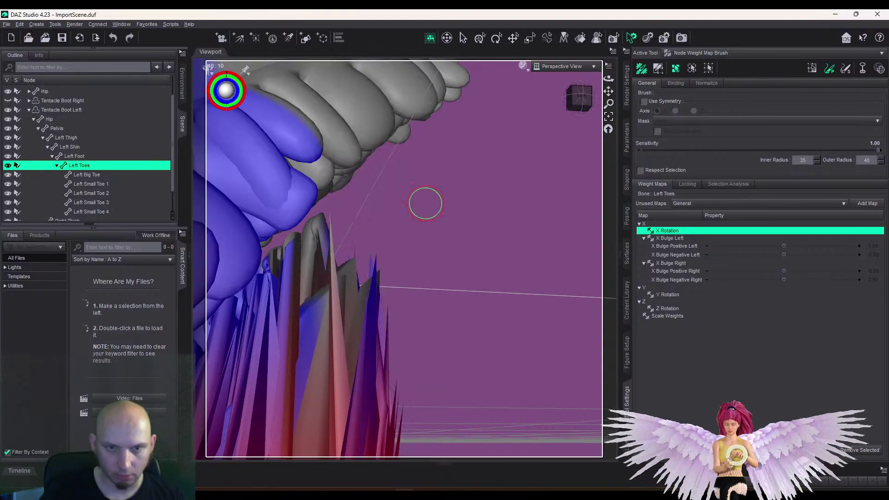
mouse_move(381, 265)
left_mouse_down()
mouse_move(372, 289)
mouse_move(384, 310)
mouse_move(380, 304)
mouse_move(371, 369)
left_mouse_up()
mouse_move(387, 336)
left_mouse_down()
mouse_move(377, 379)
mouse_move(379, 358)
mouse_move(382, 419)
left_mouse_up()
mouse_move(370, 290)
left_mouse_down()
mouse_move(319, 263)
mouse_move(295, 210)
mouse_move(468, 106)
mouse_move(531, 321)
left_mouse_up()
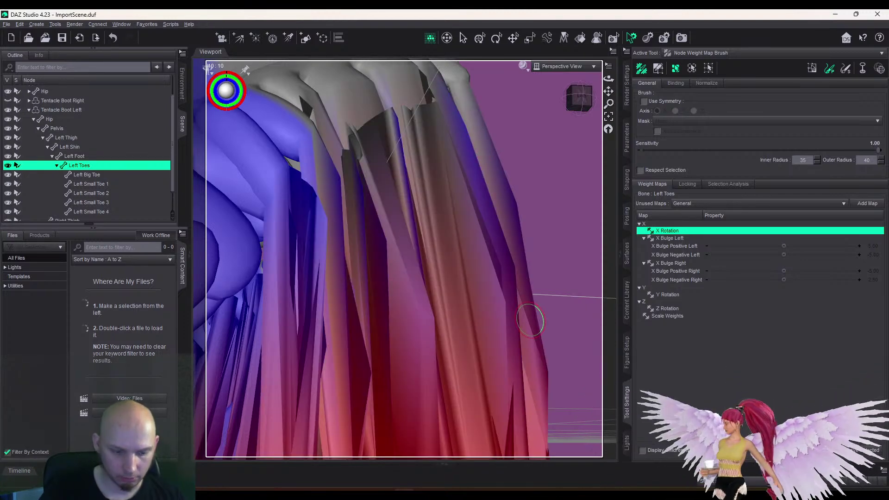
key("ctrl+z")
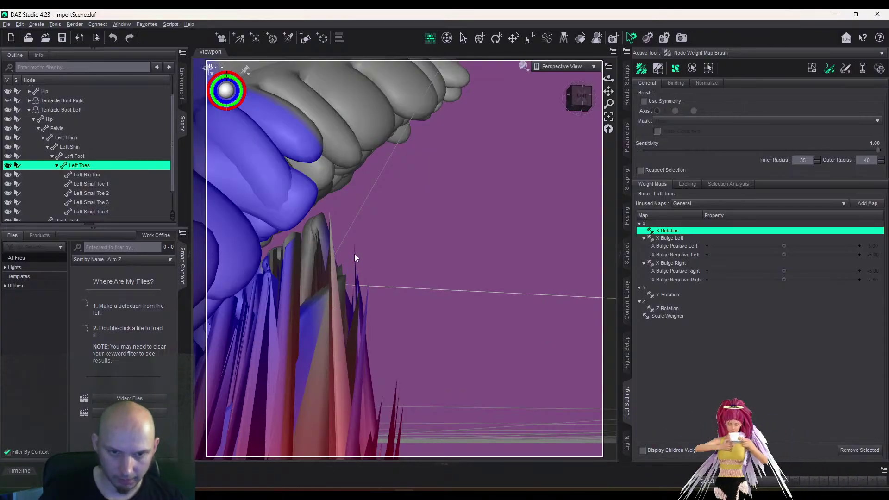
Paint X Rotation weight onto the tips of the tall strands in the middle of the opening
mouse_move(339, 229)
left_mouse_down()
mouse_move(328, 217)
mouse_move(318, 227)
left_mouse_up()
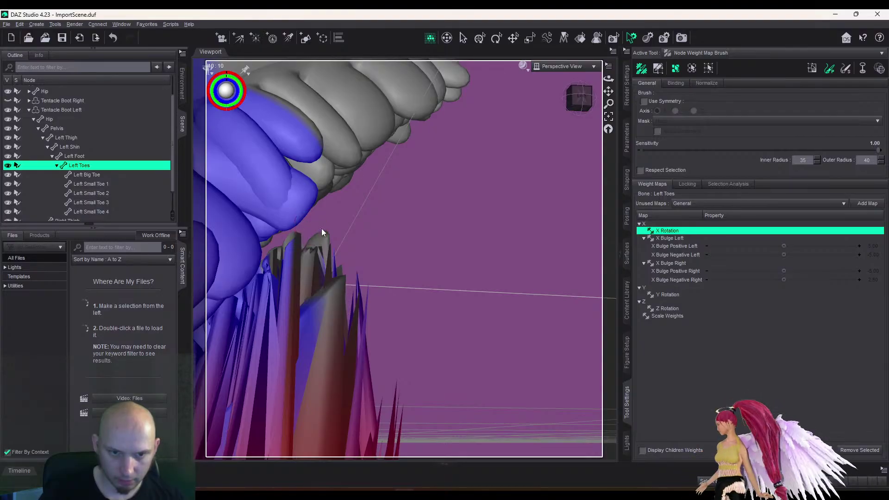
left_click_drag(321, 240, 318, 254)
mouse_move(330, 292)
left_mouse_down()
mouse_move(335, 301)
mouse_move(345, 291)
left_mouse_up()
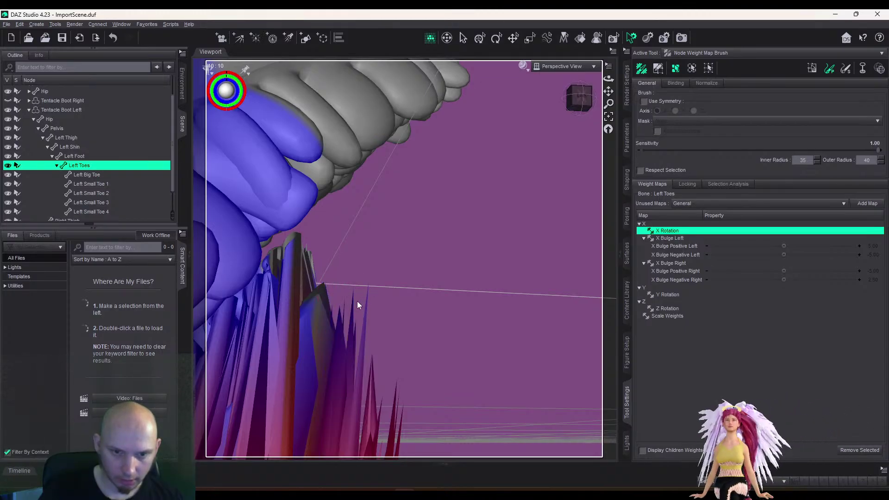
left_click(354, 301)
scroll(368, 293, "down", 3)
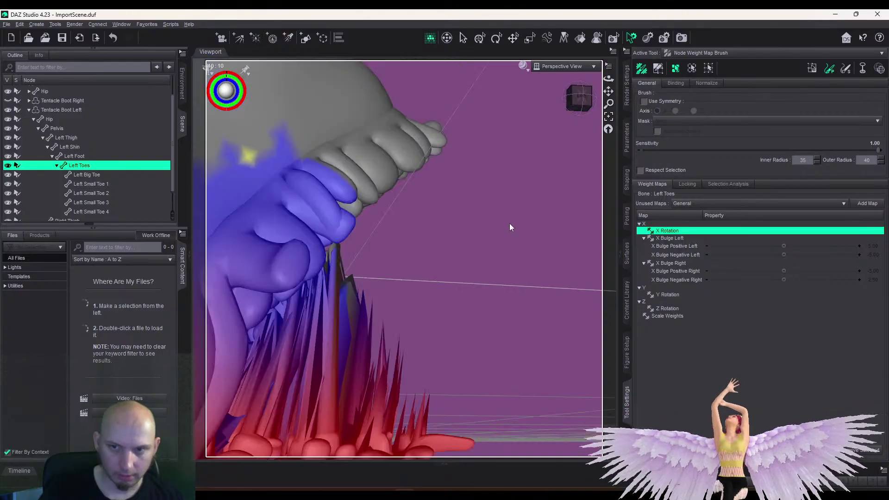
Paint X Rotation weight onto the remaining stretched strands close beneath the upper tentacles
left_click_drag(609, 91, 610, 70)
left_click_drag(581, 98, 611, 118)
scroll(581, 98, "up", 4)
mouse_move(317, 249)
left_mouse_down()
mouse_move(300, 243)
mouse_move(273, 289)
mouse_move(333, 207)
mouse_move(360, 180)
mouse_move(384, 181)
mouse_move(386, 158)
left_mouse_up()
left_click_drag(609, 79, 598, 82)
mouse_move(392, 162)
left_mouse_down()
mouse_move(355, 190)
mouse_move(366, 160)
mouse_move(410, 128)
mouse_move(382, 163)
mouse_move(386, 179)
left_mouse_up()
Paint X Rotation weight onto the tall strands along the side of the toe opening, undoing the stroke that bends the sole
mouse_move(582, 96)
left_mouse_down()
mouse_move(553, 100)
mouse_move(584, 92)
mouse_move(568, 88)
mouse_move(591, 92)
mouse_move(577, 96)
mouse_move(587, 105)
mouse_move(582, 98)
left_mouse_up()
left_click(609, 116)
scroll(588, 105, "up", 4)
mouse_move(249, 102)
left_mouse_down()
mouse_move(273, 113)
mouse_move(271, 179)
left_mouse_up()
mouse_move(290, 126)
left_mouse_down()
mouse_move(309, 140)
mouse_move(294, 172)
mouse_move(293, 156)
mouse_move(321, 160)
left_mouse_up()
scroll(320, 160, "up", 3)
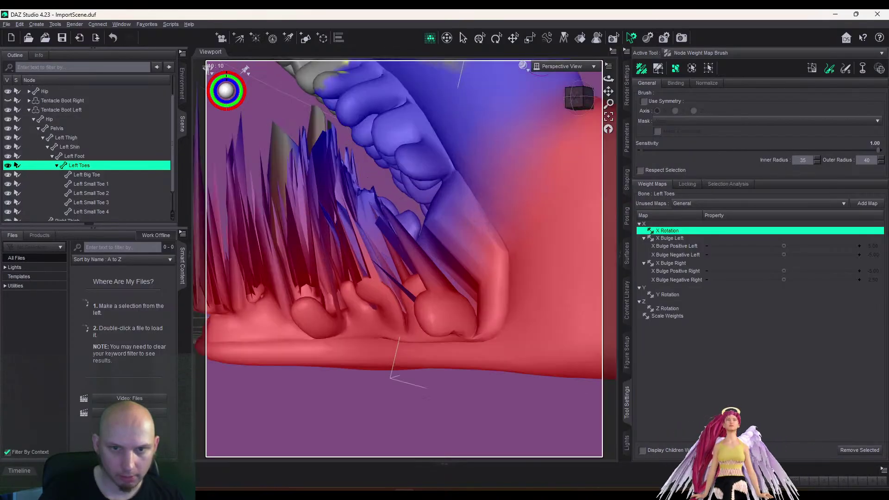
key("ctrl+z")
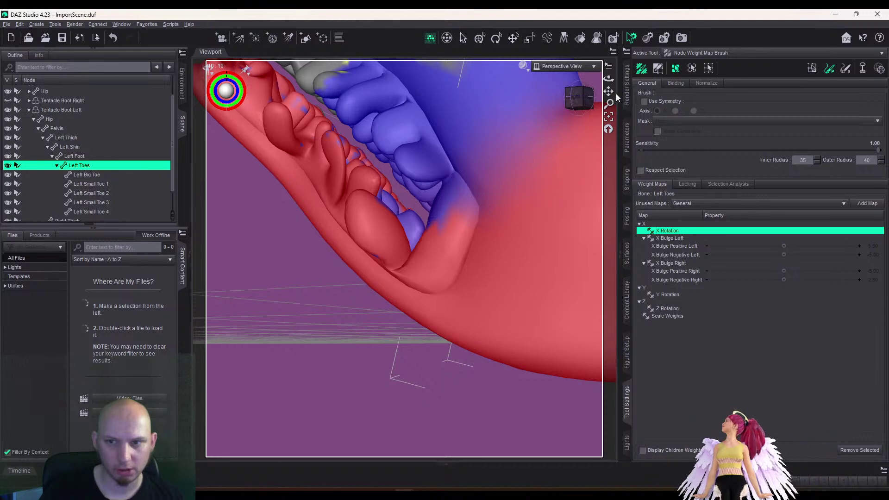
left_click_drag(609, 91, 609, 91)
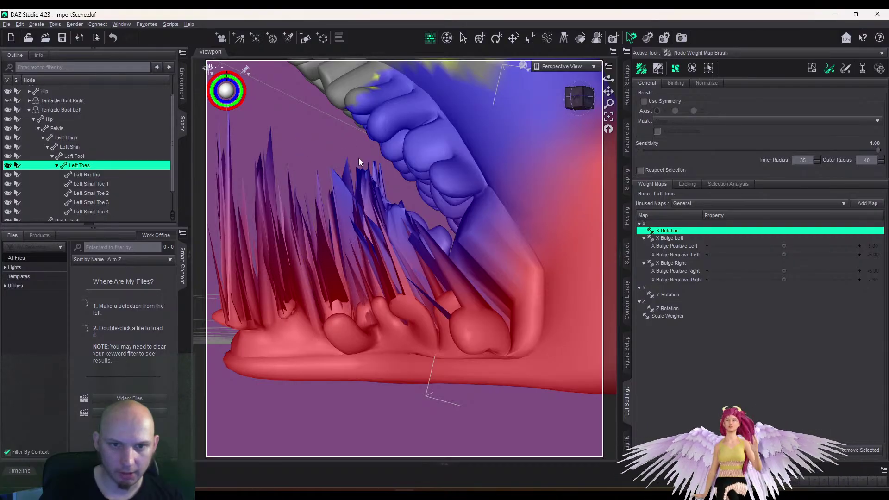
Paint X Rotation weight down the middle and front strands so the toe tentacles settle onto the sole
left_click_drag(381, 178, 348, 176)
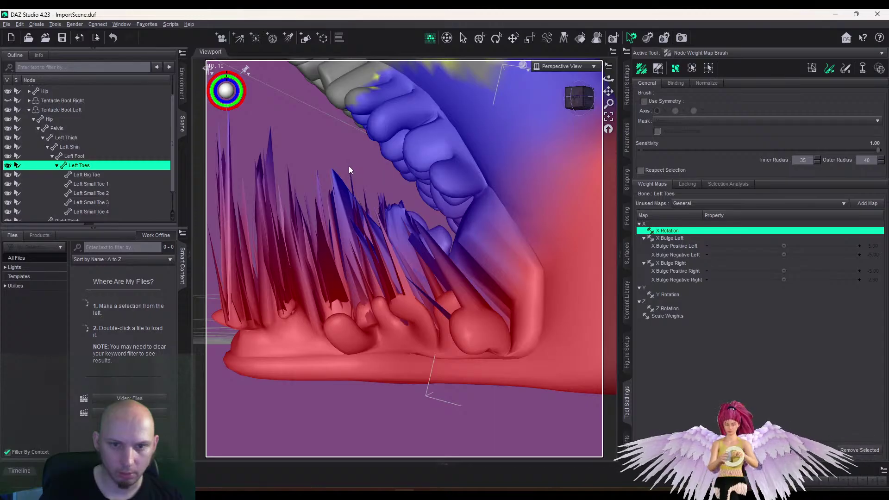
scroll(331, 185, "down", 5)
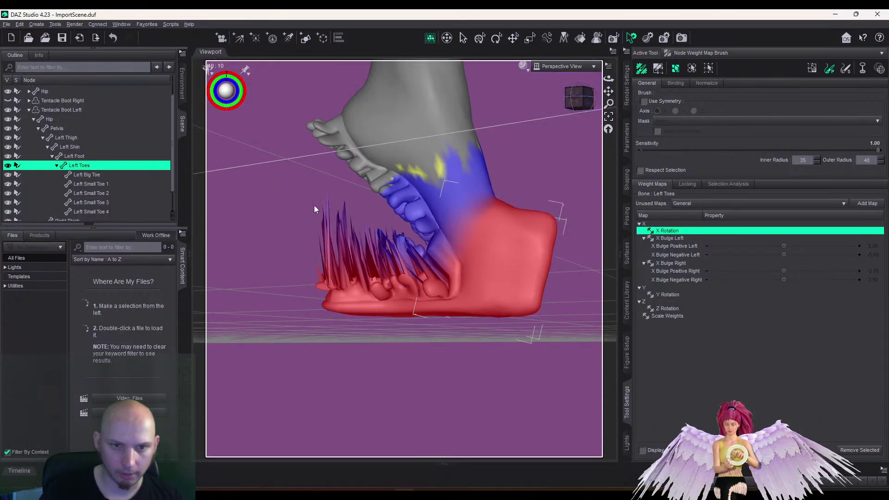
left_click_drag(310, 203, 333, 222)
middle_click_drag(532, 162, 288, 230)
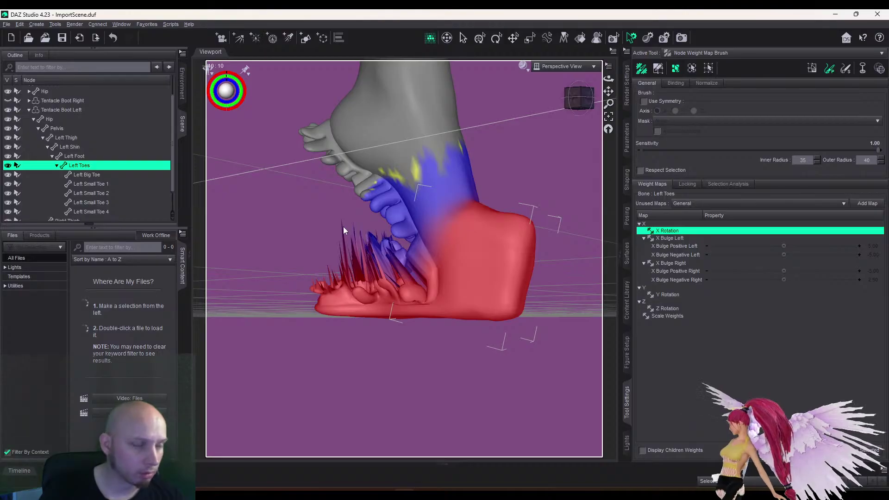
mouse_move(343, 228)
left_mouse_down()
mouse_move(366, 242)
mouse_move(354, 232)
left_mouse_up()
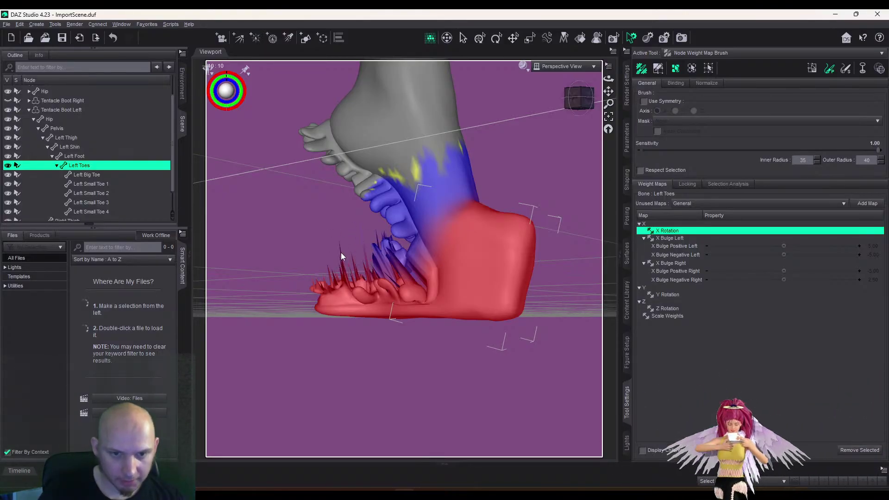
mouse_move(344, 273)
left_mouse_down()
mouse_move(318, 289)
mouse_move(357, 287)
left_mouse_up()
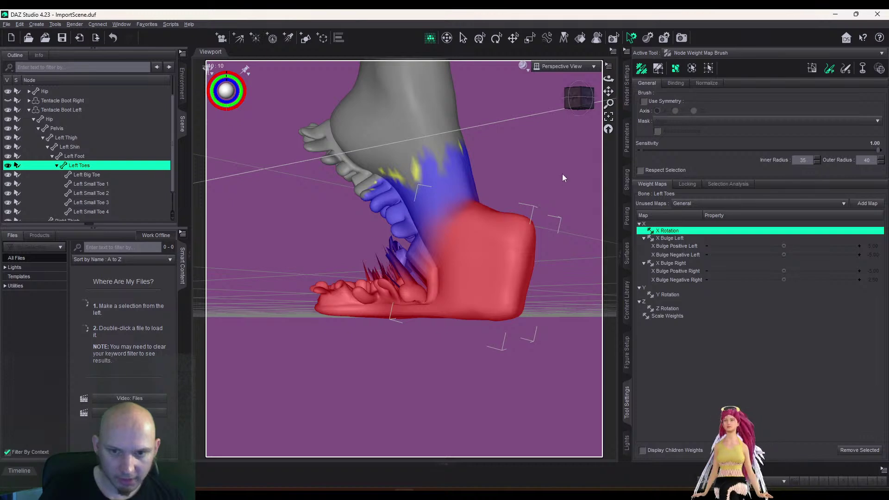
Paint X Rotation weight onto the last short strands at the rear of the sole, near the bend below the upper tentacles
scroll(568, 163, "up", 2)
mouse_move(580, 106)
left_mouse_down()
mouse_move(585, 120)
mouse_move(582, 110)
left_mouse_up()
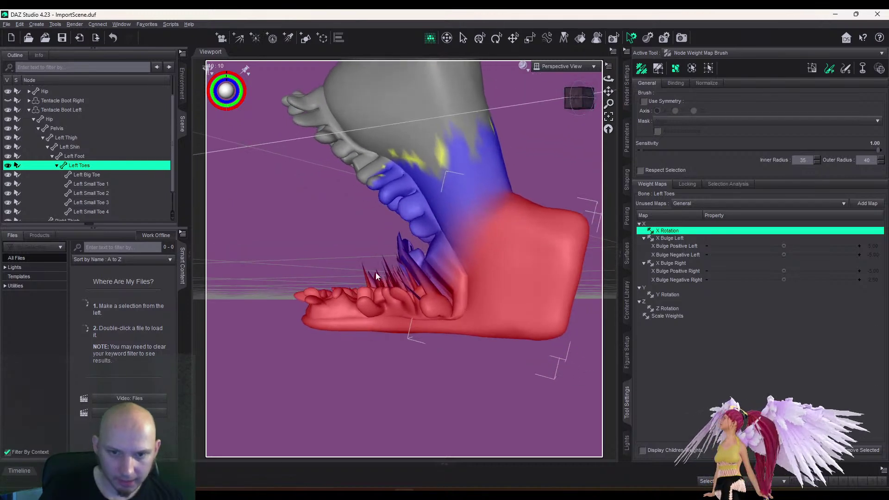
mouse_move(394, 257)
left_mouse_down()
mouse_move(403, 248)
mouse_move(416, 261)
left_mouse_up()
mouse_move(364, 275)
left_mouse_down()
mouse_move(423, 294)
mouse_move(406, 291)
mouse_move(413, 285)
left_mouse_up()
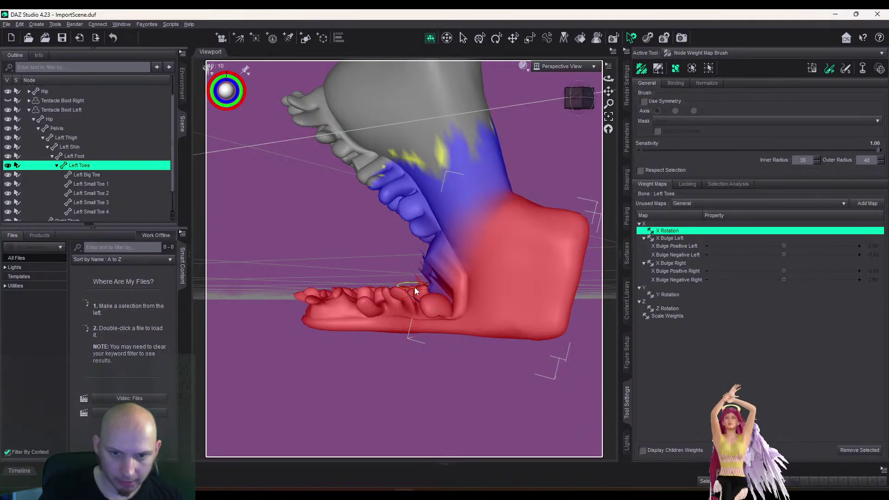
left_click_drag(574, 98, 611, 117)
mouse_move(550, 269)
left_mouse_down()
mouse_move(484, 274)
mouse_move(476, 284)
left_mouse_up()
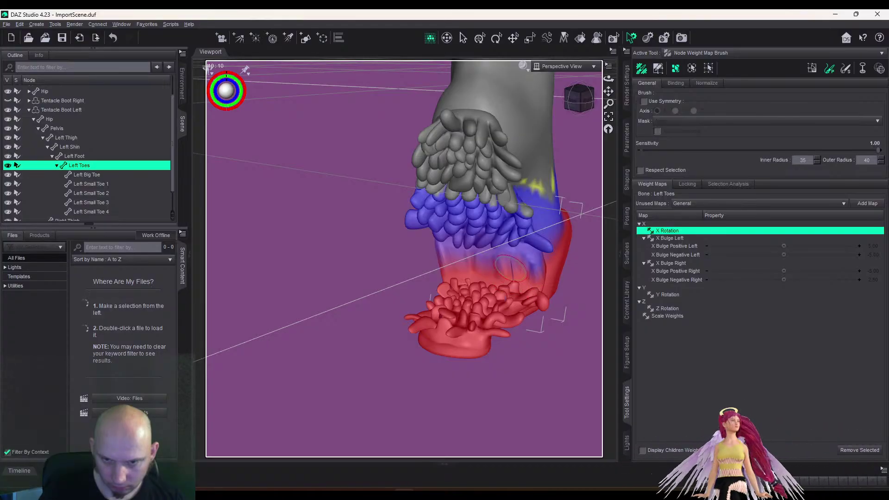
Try to paint X Rotation weight over the dark crease on the opposite side of the boot's bend
left_click_drag(575, 96, 563, 114)
scroll(579, 107, "up", 5)
scroll(579, 107, "down", 3)
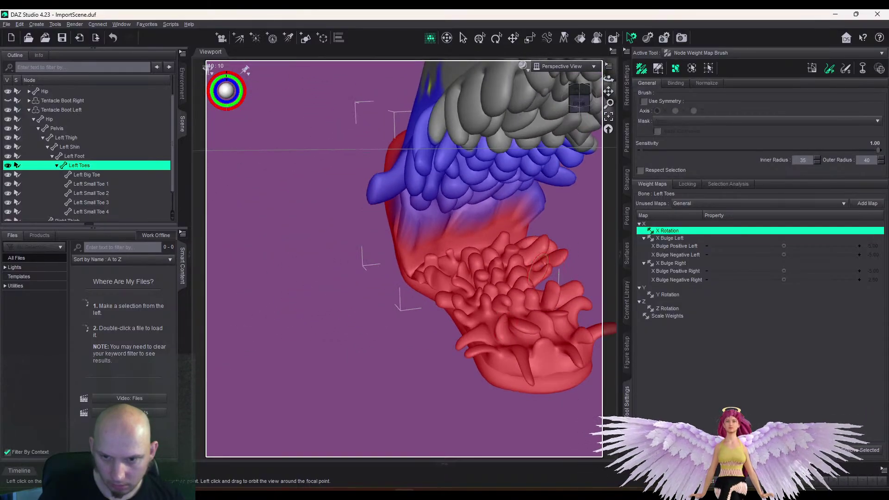
left_click(581, 94)
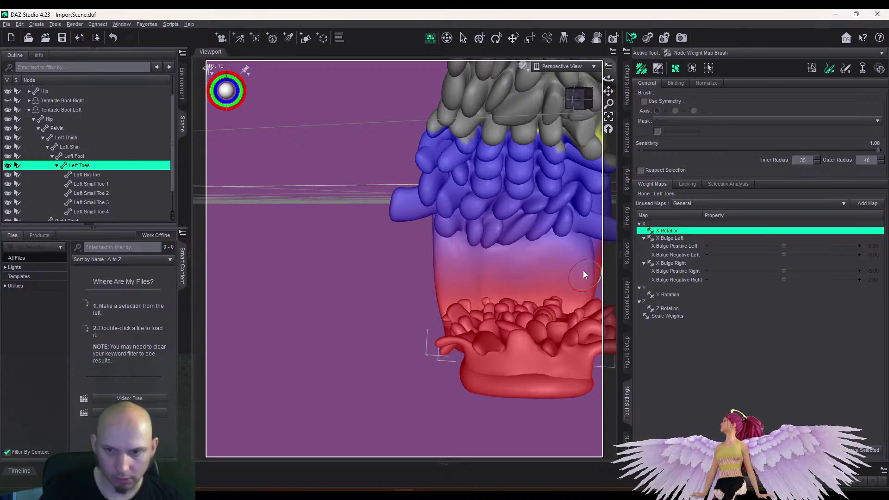
scroll(473, 253, "down", 4)
left_click_drag(580, 109, 581, 110)
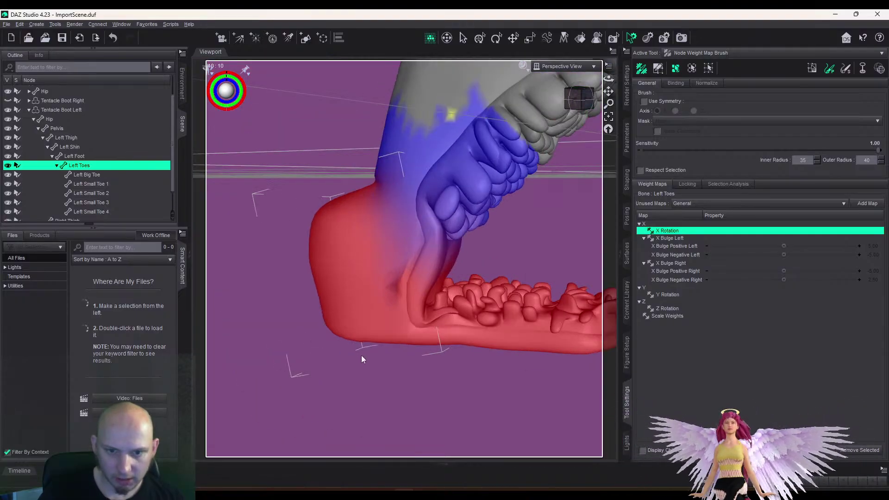
left_click_drag(399, 288, 401, 285)
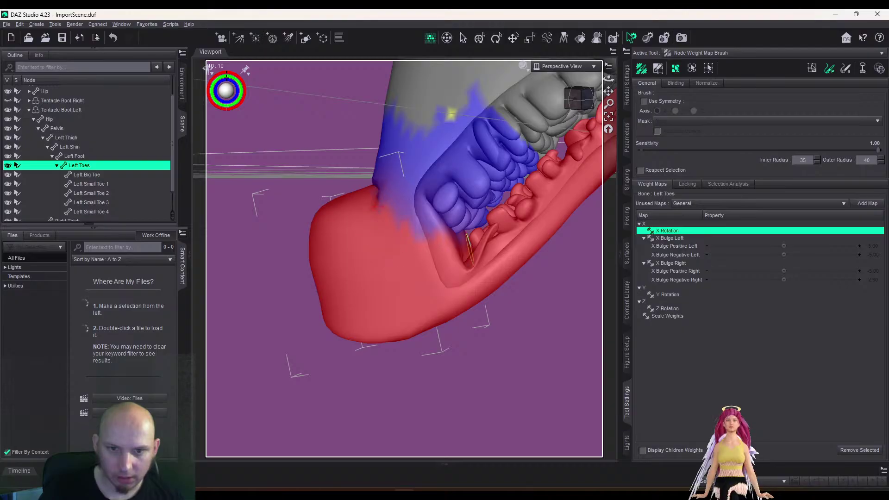
Try to erase X Rotation weight from the blue upper tentacles across the front of the boot, and undo the strokes
scroll(422, 251, "down", 3)
left_click_drag(584, 108, 467, 108)
scroll(585, 106, "up", 5)
scroll(585, 105, "down", 4)
left_click_drag(585, 106, 563, 91)
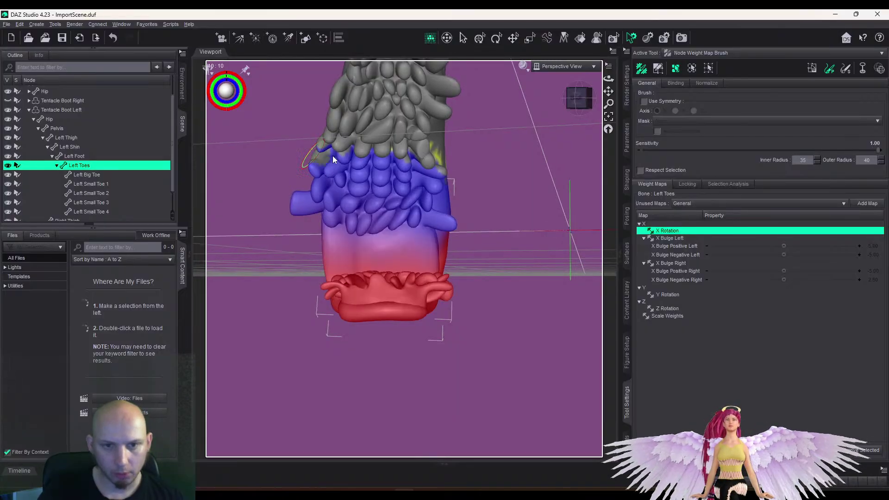
left_click_drag(321, 155, 467, 168)
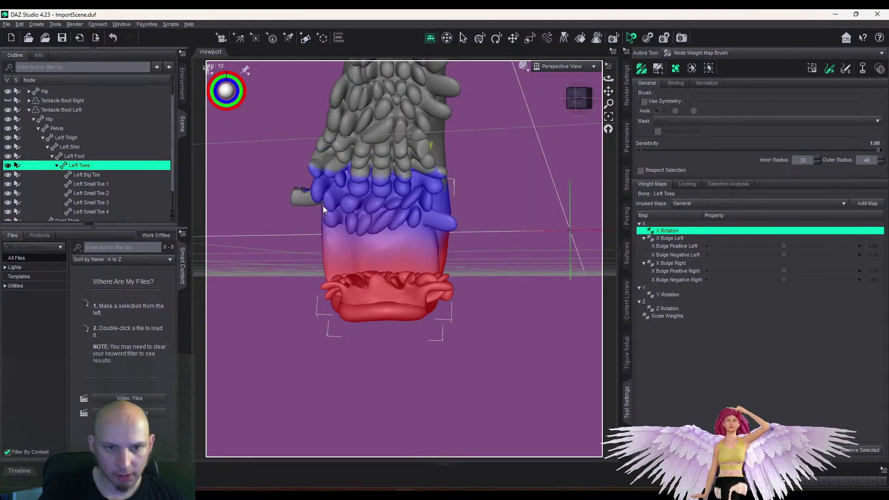
left_click_drag(337, 169, 331, 185)
mouse_move(349, 230)
left_mouse_down()
mouse_move(438, 230)
mouse_move(311, 216)
left_mouse_up()
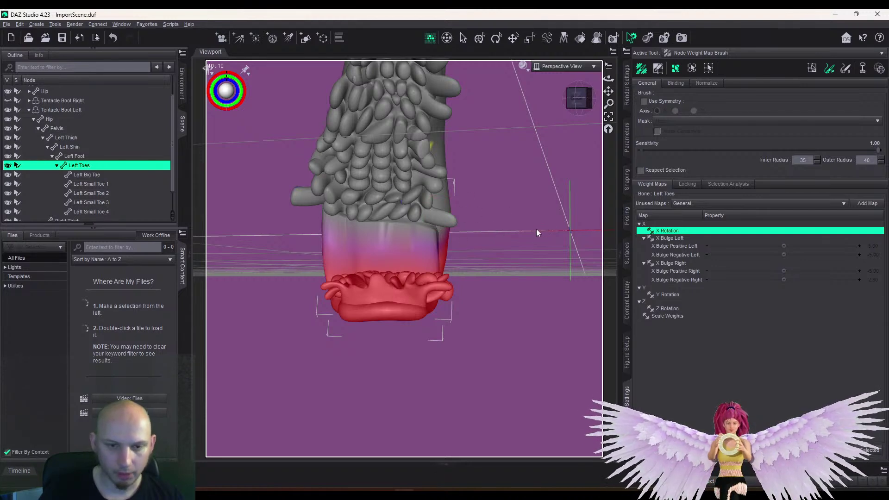
key("ctrl+z")
Paint X Rotation weight onto the stray grey tentacle at the upper edge of the blue tentacles
mouse_move(579, 99)
left_mouse_down()
mouse_move(512, 110)
mouse_move(547, 83)
mouse_move(570, 103)
mouse_move(613, 101)
mouse_move(565, 99)
left_mouse_up()
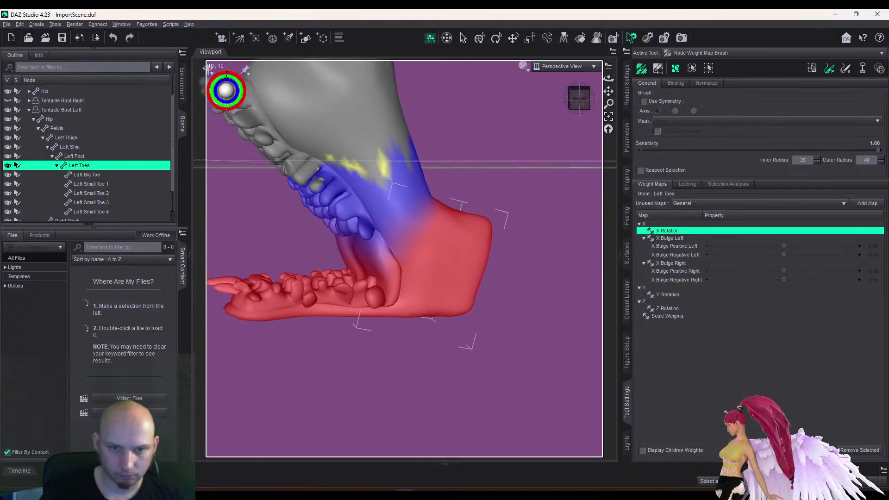
left_click_drag(332, 177, 330, 178)
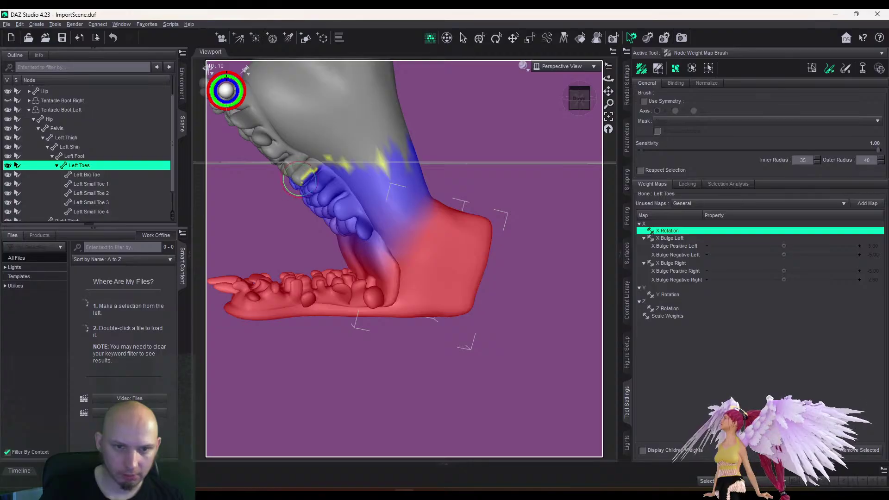
mouse_move(574, 99)
left_mouse_down()
mouse_move(599, 93)
mouse_move(566, 100)
mouse_move(589, 104)
mouse_move(567, 104)
mouse_move(576, 105)
left_mouse_up()
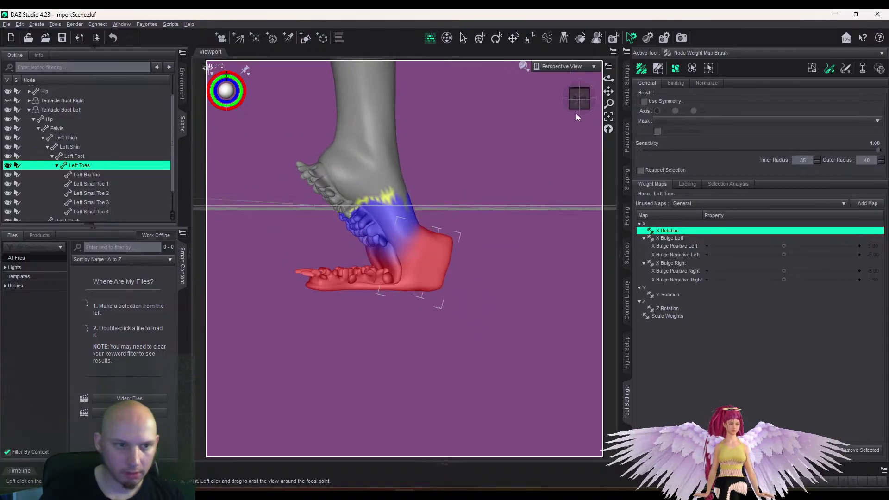
Copy all surface materials from Tentacle Boot Right and paste them onto all surfaces of Tentacle Boot Left
left_click(51, 103)
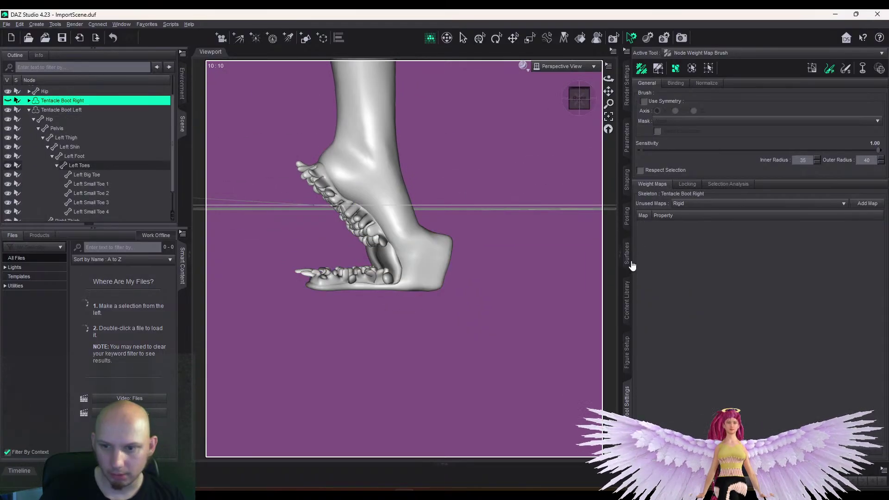
left_click(627, 254)
left_click(637, 102)
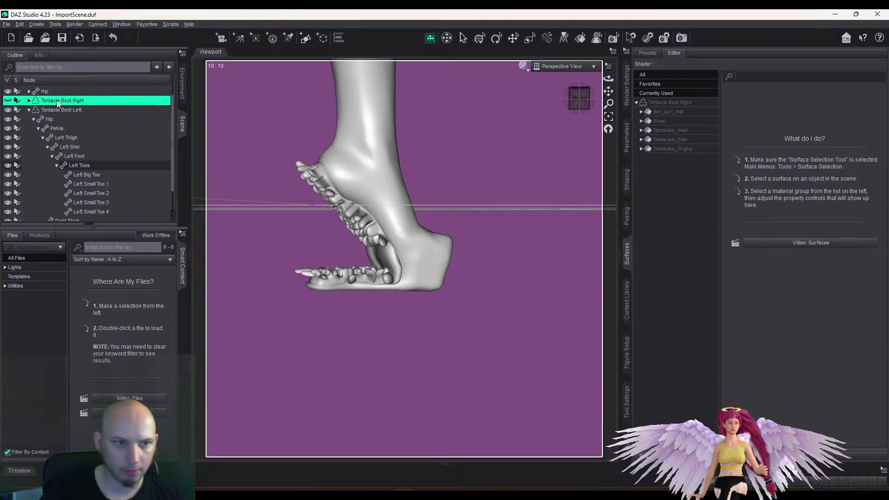
left_click(667, 103)
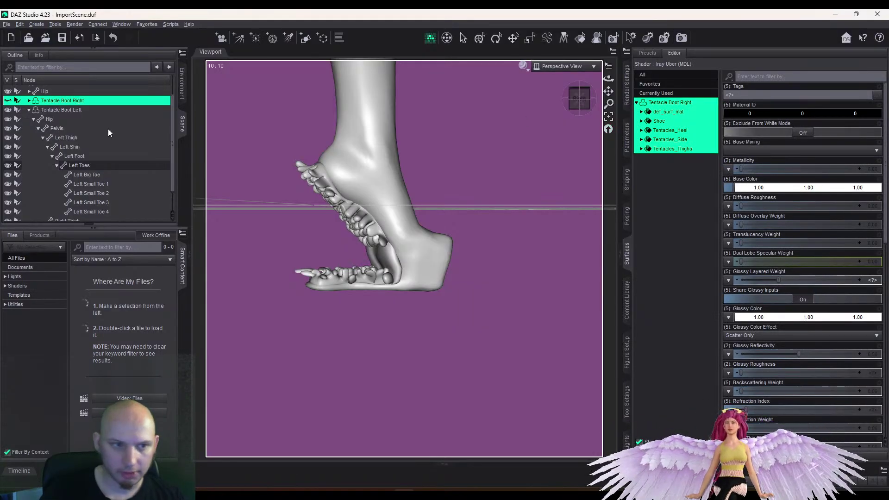
left_click(71, 111)
left_click(637, 103)
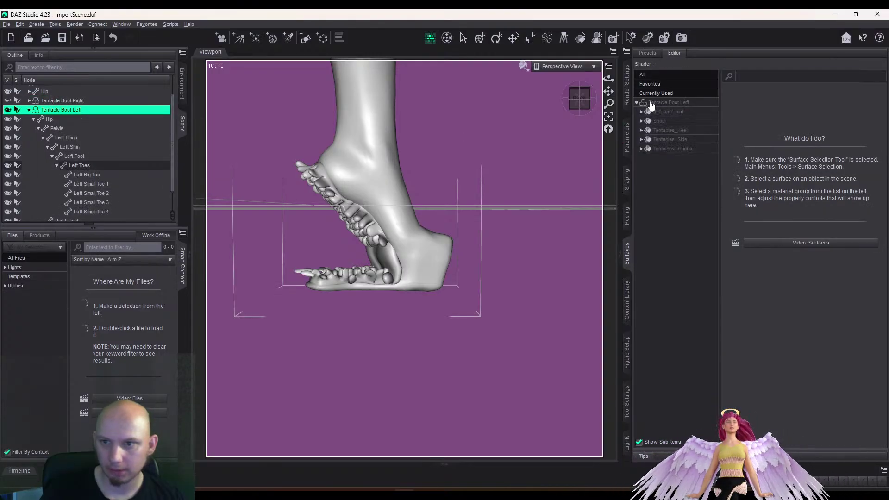
right_click(651, 102)
left_click(690, 117)
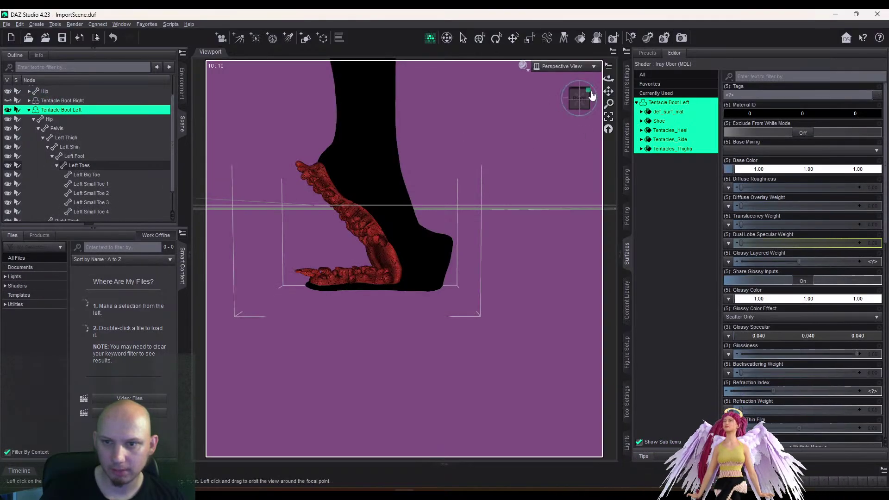
Make Tentacle Boot Right visible again and view both boots together on the figure's legs
left_click_drag(605, 93, 606, 139)
scroll(571, 107, "down", 4)
left_click_drag(572, 107, 633, 114)
scroll(571, 106, "up", 4)
left_click_drag(572, 106, 544, 103)
left_click(9, 100)
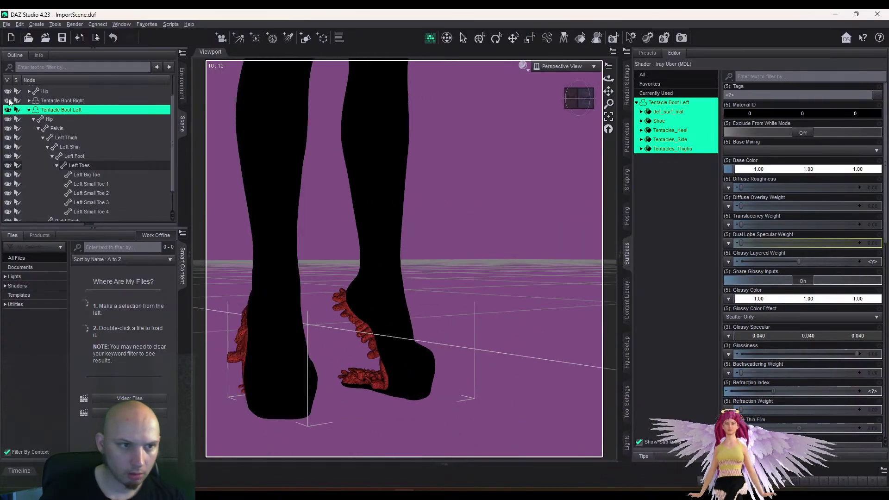
scroll(8, 105, "up", 1)
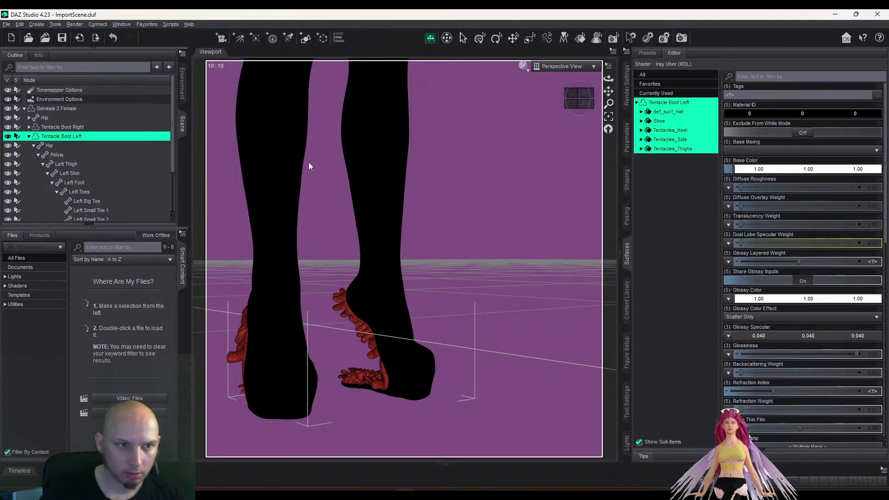
scroll(233, 159, "down", 3)
left_click_drag(608, 92, 608, 88)
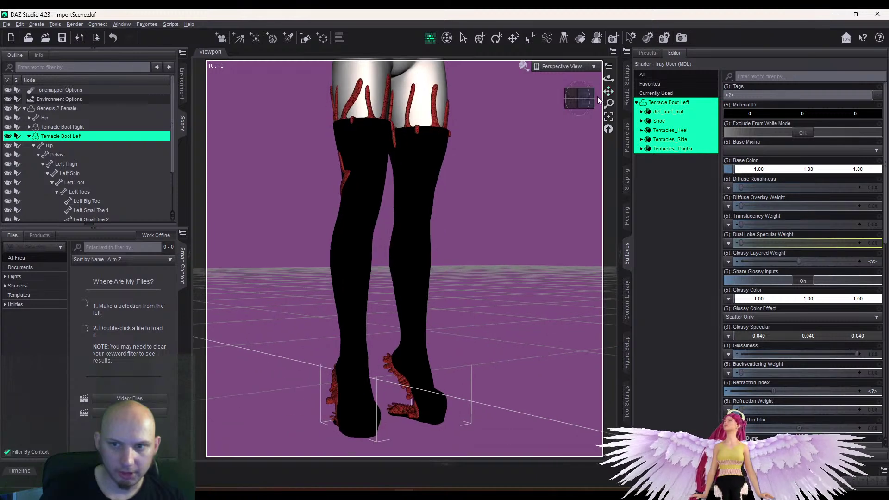
Select Genesis 2 Female and search its Wardrobe content for "tentacle"
scroll(84, 187, "down", 1)
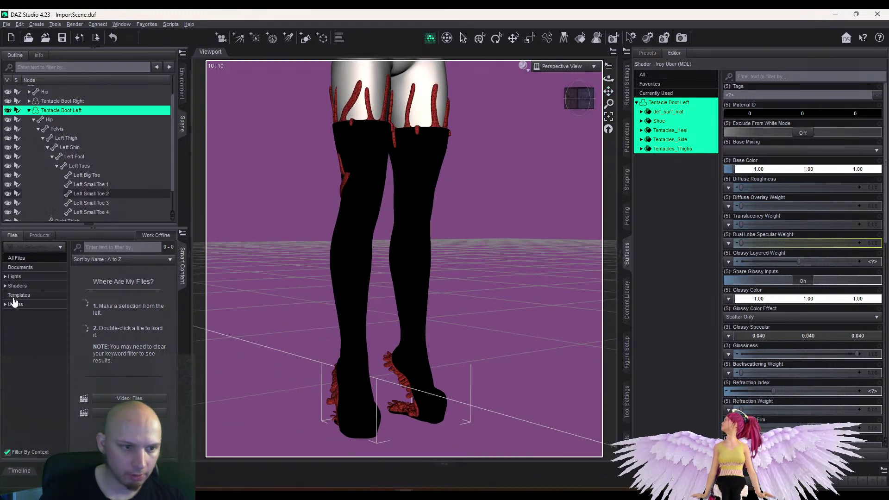
scroll(37, 134, "up", 1)
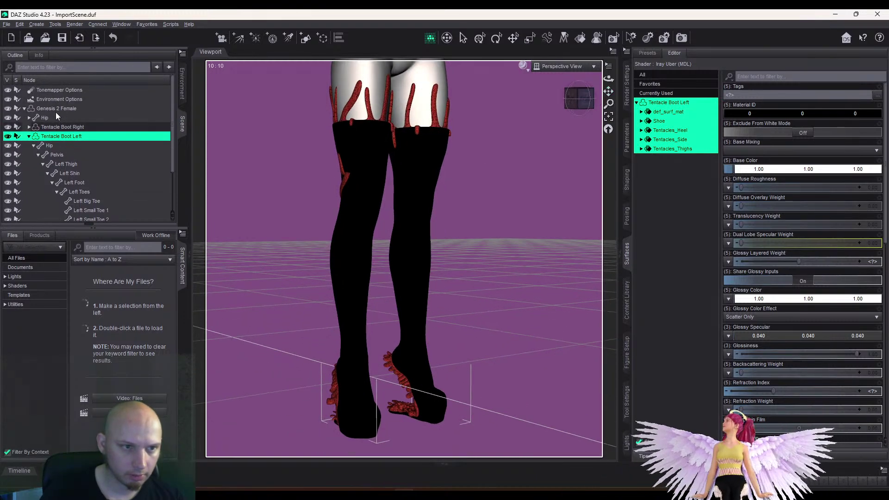
left_click(56, 111)
left_click(17, 397)
left_click(104, 247)
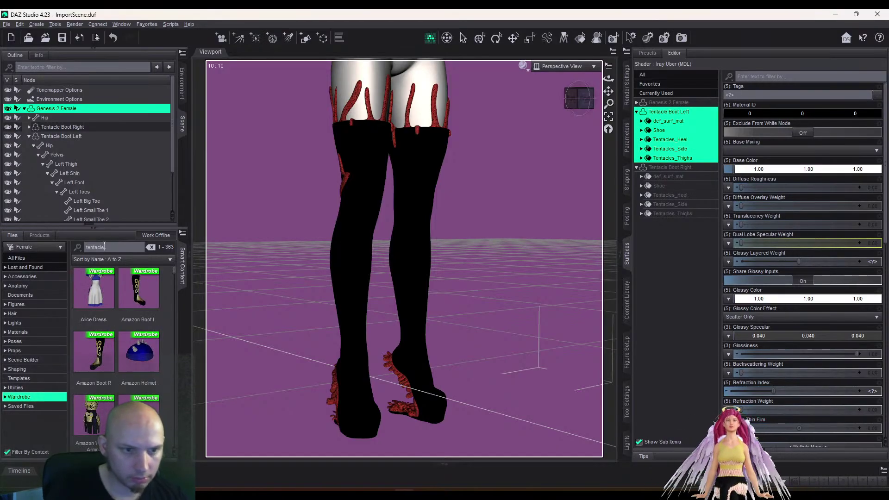
type("tentacle")
key("Return")
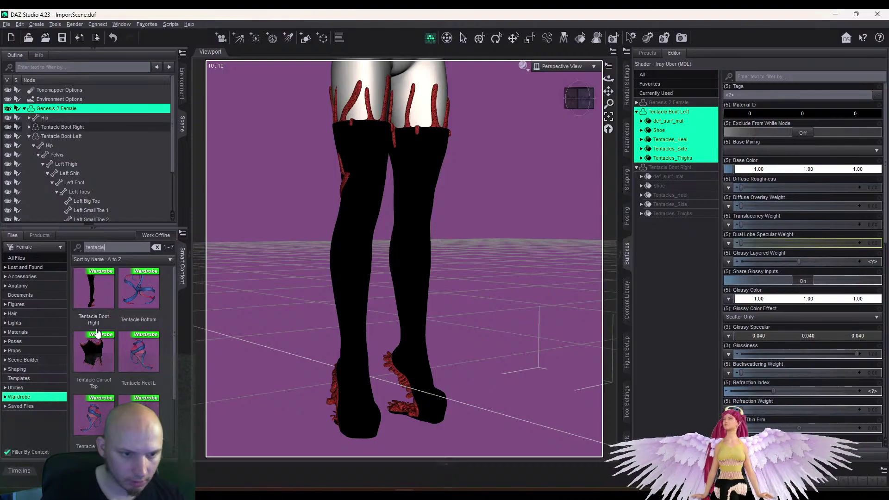
Add the Tentacle Corset Top and Tentacle Hotpants to Genesis 2 Female
double_click(93, 352)
double_click(139, 413)
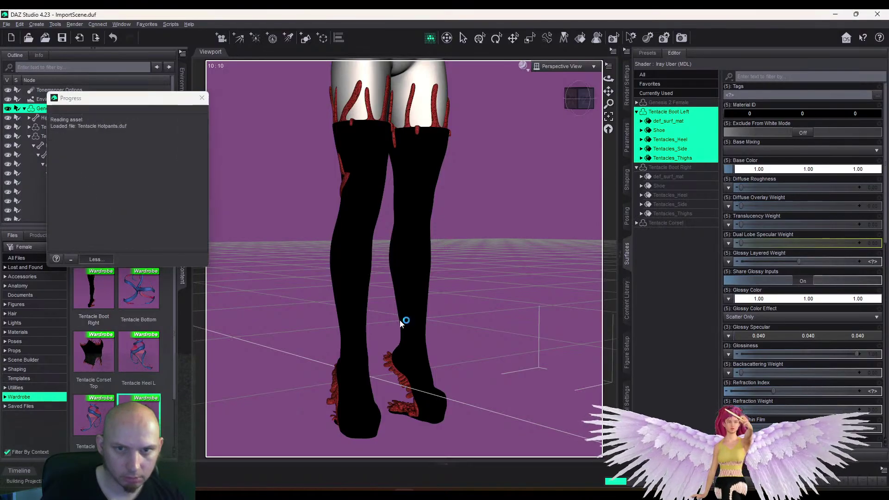
left_click_drag(608, 91, 609, 141)
scroll(610, 96, "down", 3)
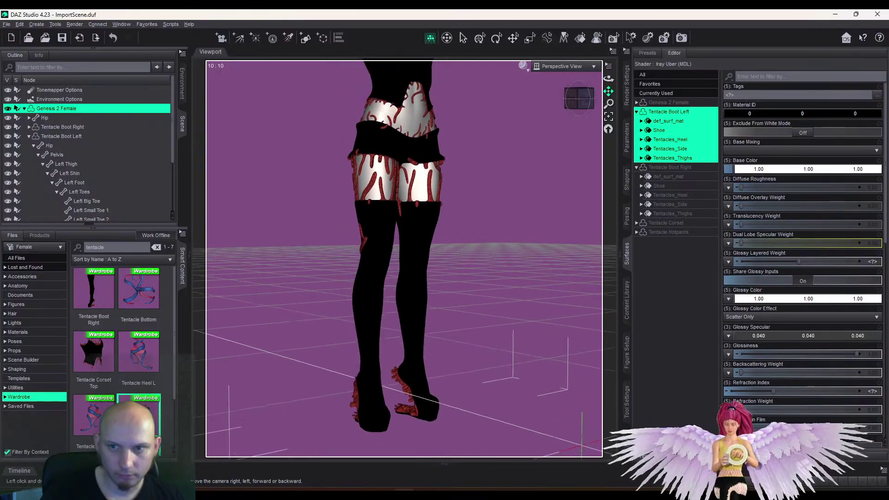
Add the Tentacle Headwear from the Accessories content to Genesis 2 Female
left_click_drag(579, 99, 610, 144)
scroll(609, 94, "down", 2)
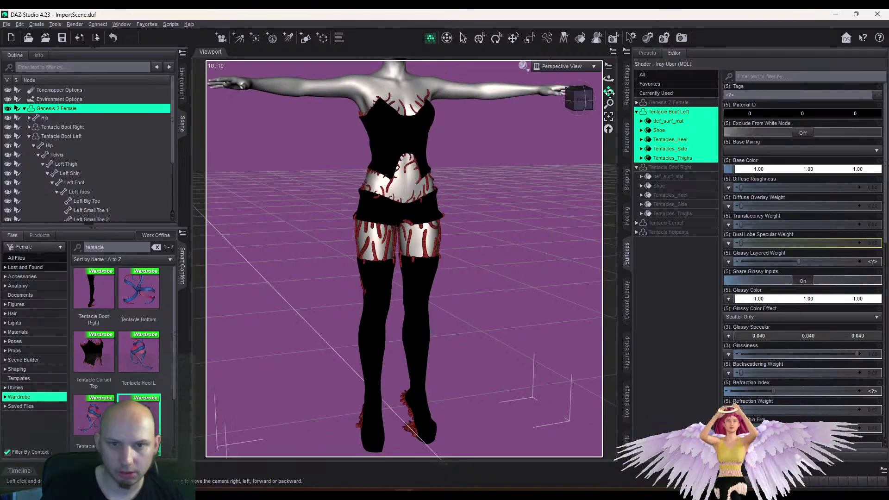
left_click_drag(609, 93, 582, 104)
scroll(568, 103, "down", 1)
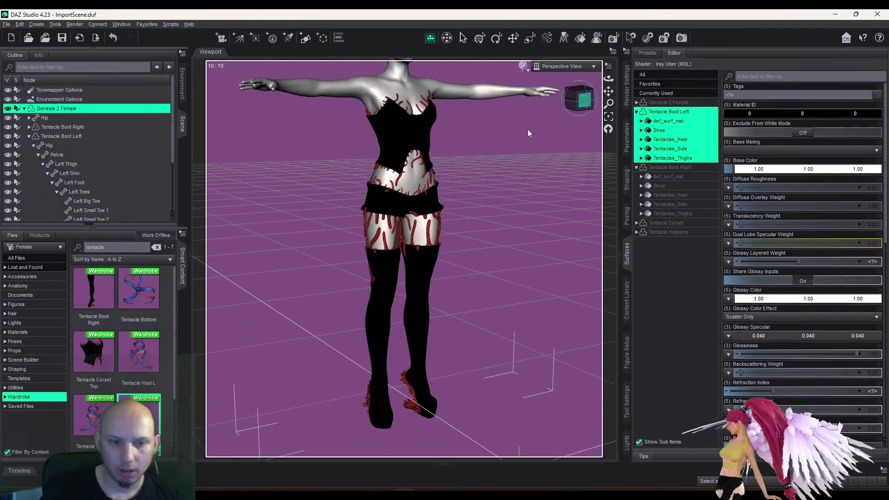
left_click(22, 278)
double_click(90, 298)
mouse_move(609, 91)
left_mouse_down()
mouse_move(590, 94)
mouse_move(608, 91)
left_mouse_up()
scroll(611, 94, "down", 1)
scroll(521, 79, "up", 3)
scroll(607, 91, "up", 5)
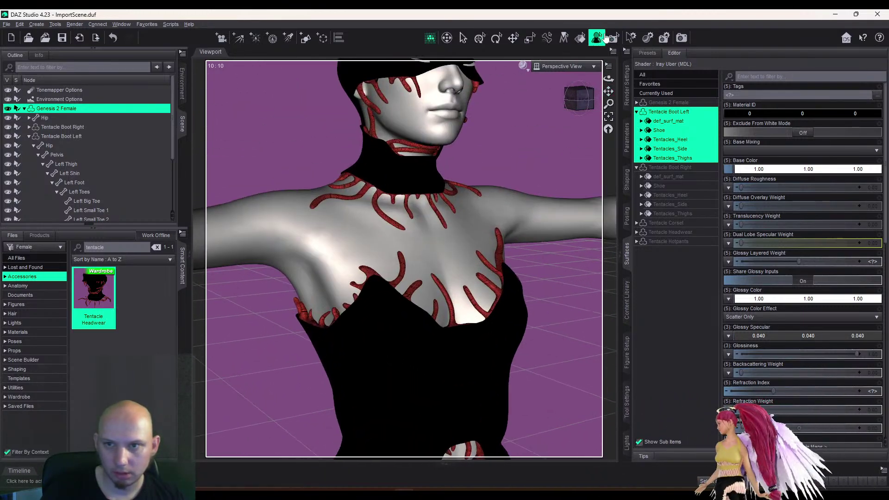
Select the eyelash surfaces poking through the headwear mask and lower their Opacity Strength
left_click_drag(608, 91, 609, 94)
scroll(608, 93, "up", 4)
left_click(404, 110)
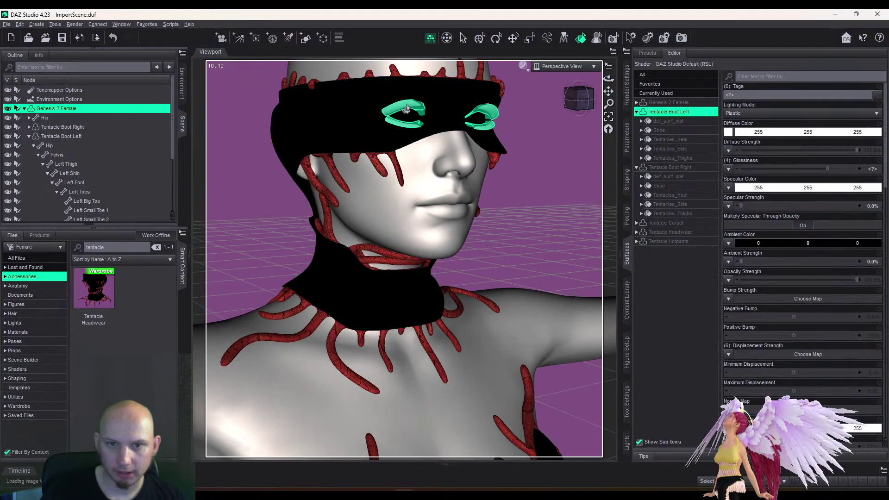
left_click(580, 39)
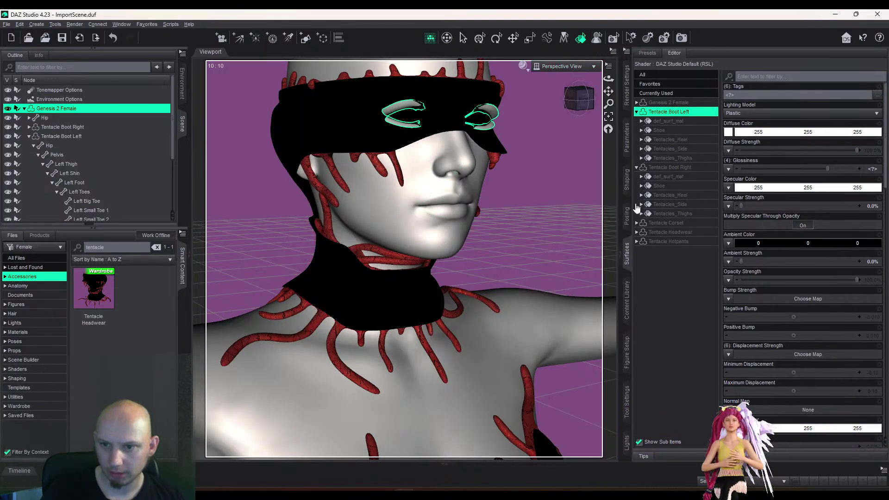
scroll(761, 135, "down", 3)
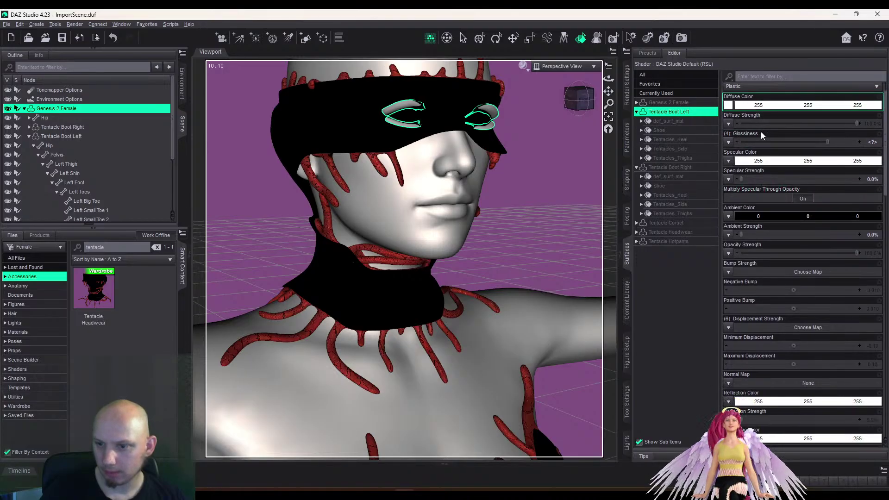
scroll(792, 224, "down", 6)
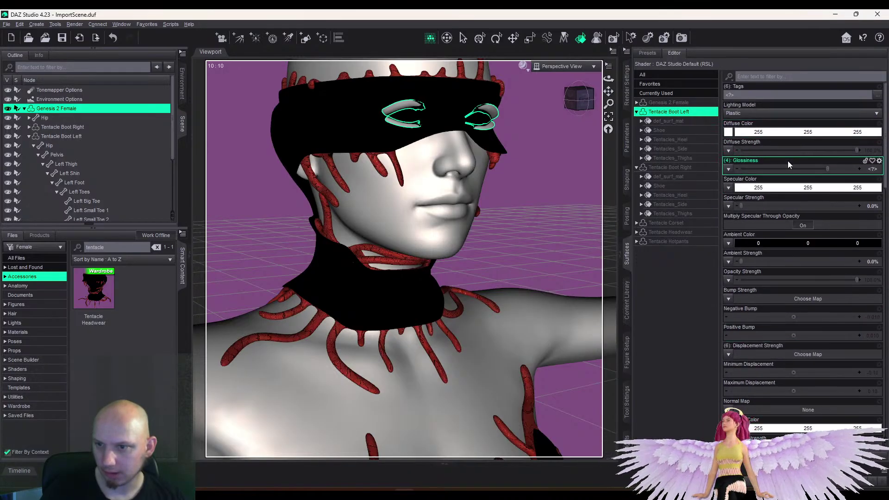
scroll(788, 165, "up", 3)
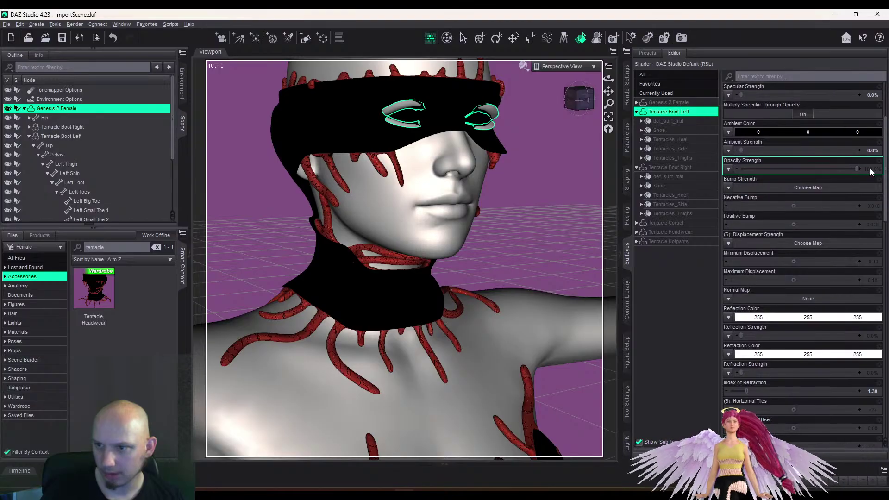
left_click_drag(861, 168, 852, 169)
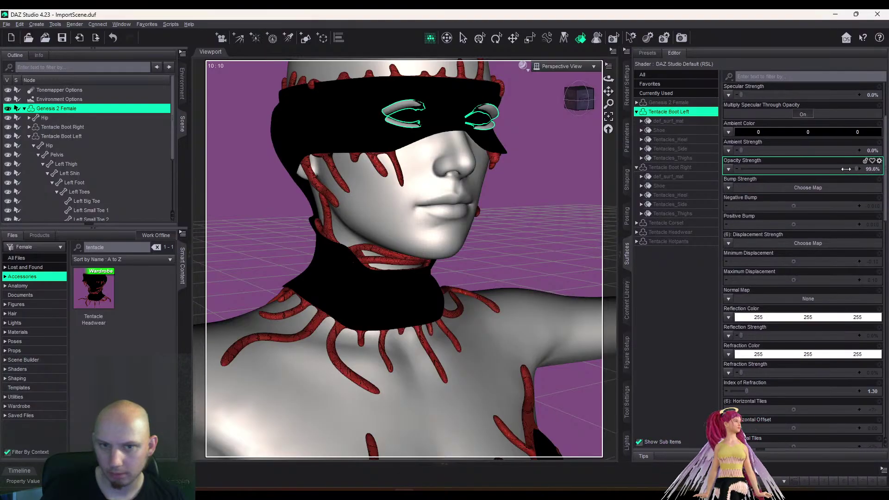
Deselect everything, switch the viewport to a rendered preview, and examine the complete outfit on the figure
left_click(544, 133)
scroll(544, 132, "down", 5)
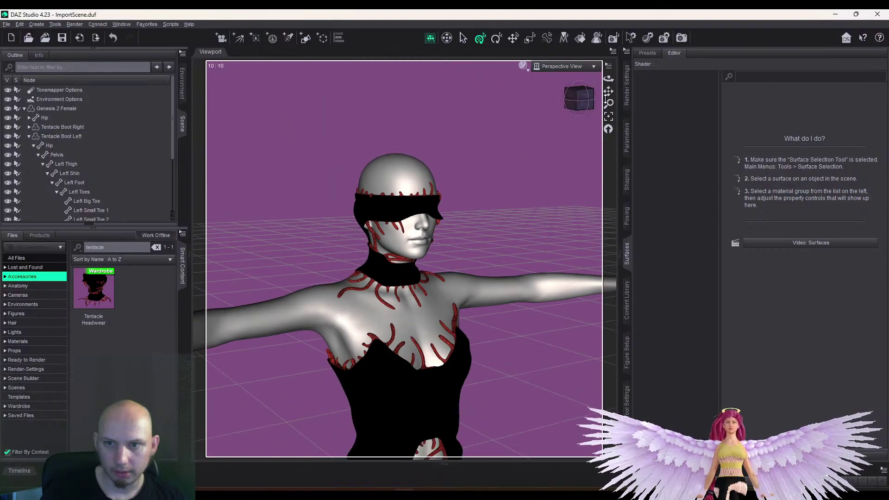
left_click_drag(608, 91, 609, 90)
left_click_drag(579, 117, 579, 99)
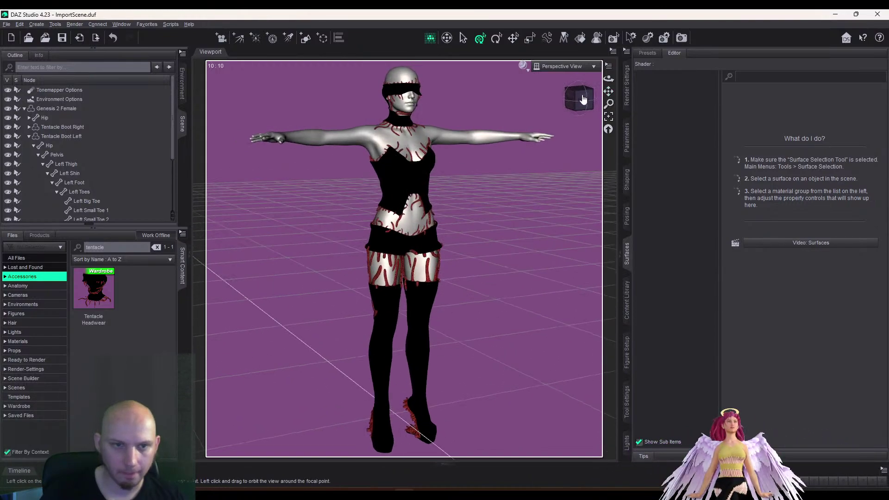
left_click(522, 65)
left_click(510, 188)
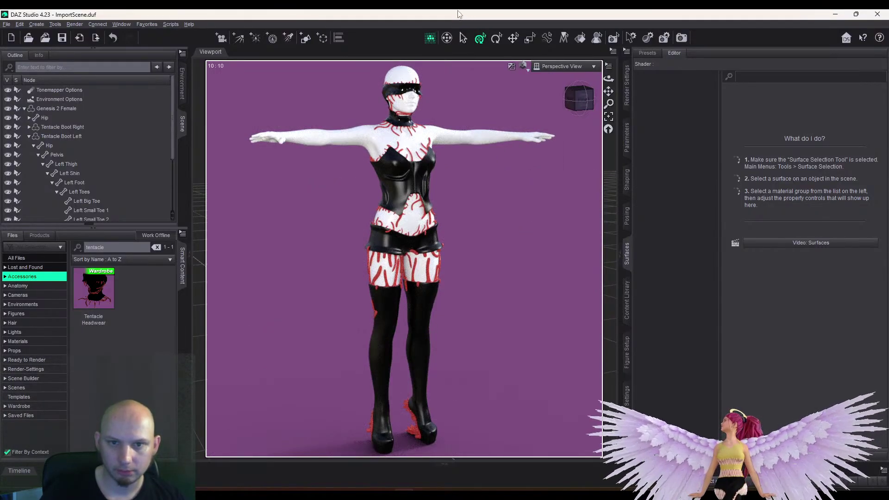
left_click_drag(609, 92, 610, 213)
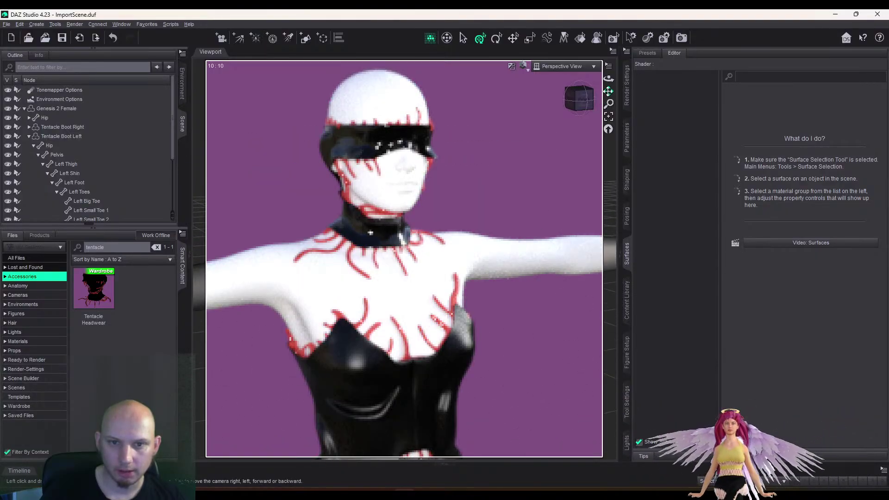
left_click_drag(609, 91, 609, 185)
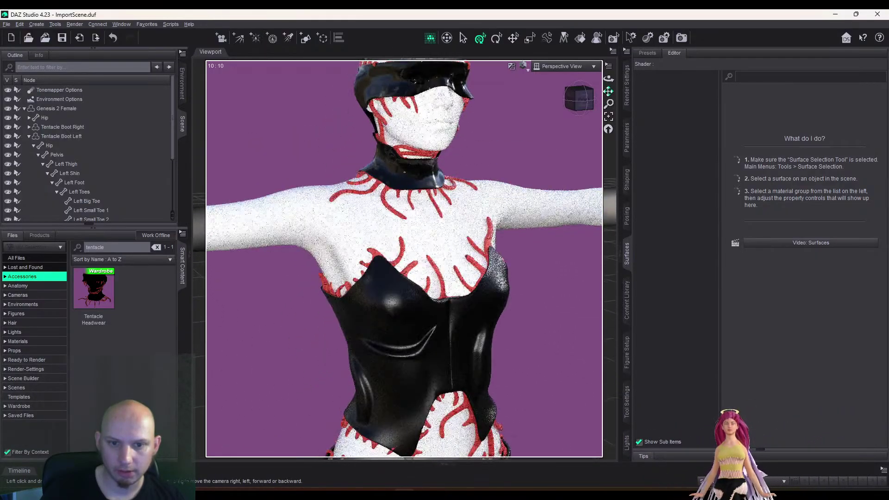
left_click_drag(608, 91, 609, 153)
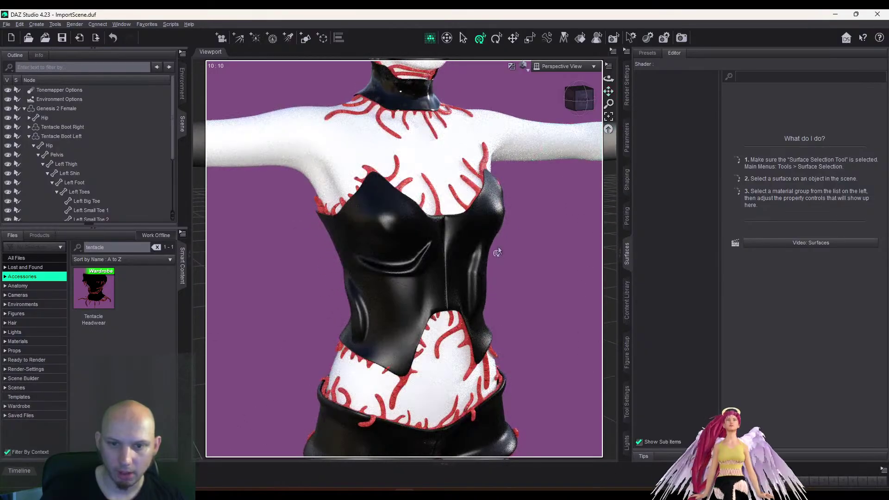
left_click_drag(610, 90, 603, 207)
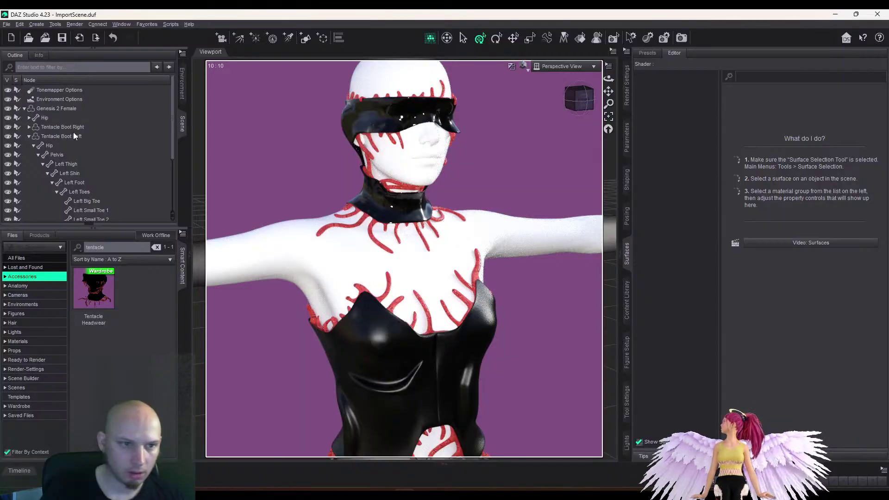
Copy the Shoe surface material from Tentacle Boot Left and paste it onto the Headwear surface of Tentacle Headwear
left_click(74, 134)
left_click(659, 121)
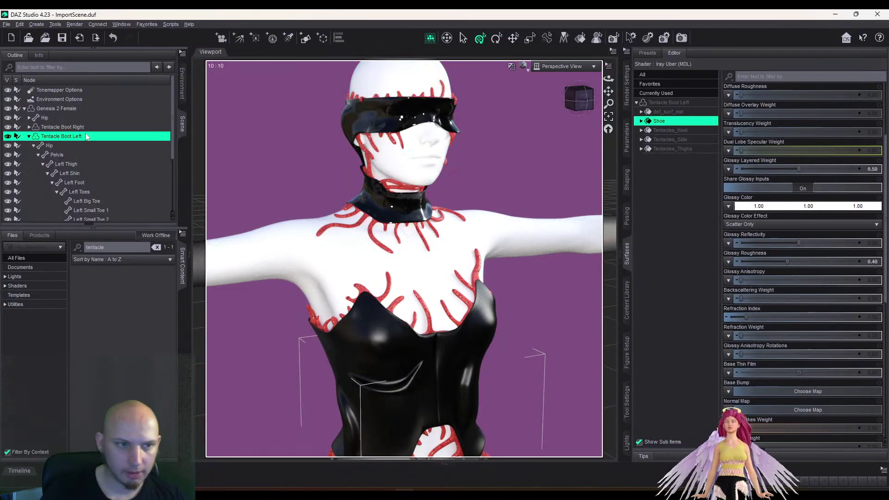
left_click(29, 136)
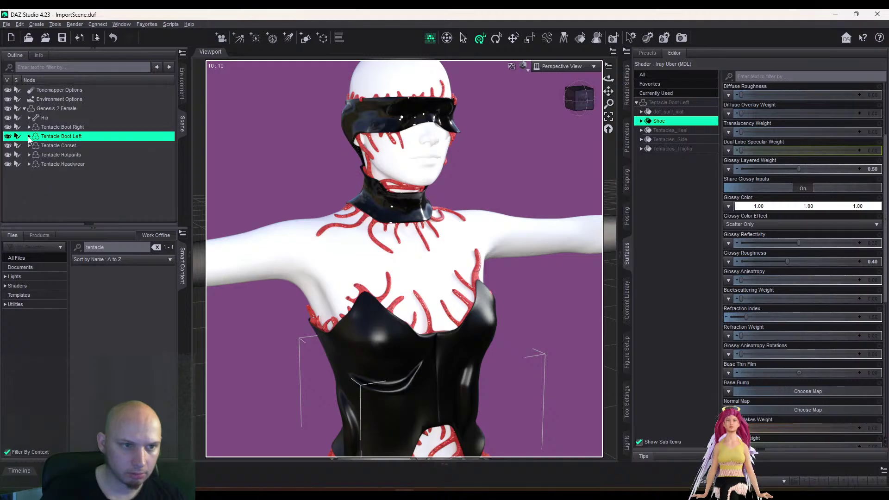
left_click(64, 165)
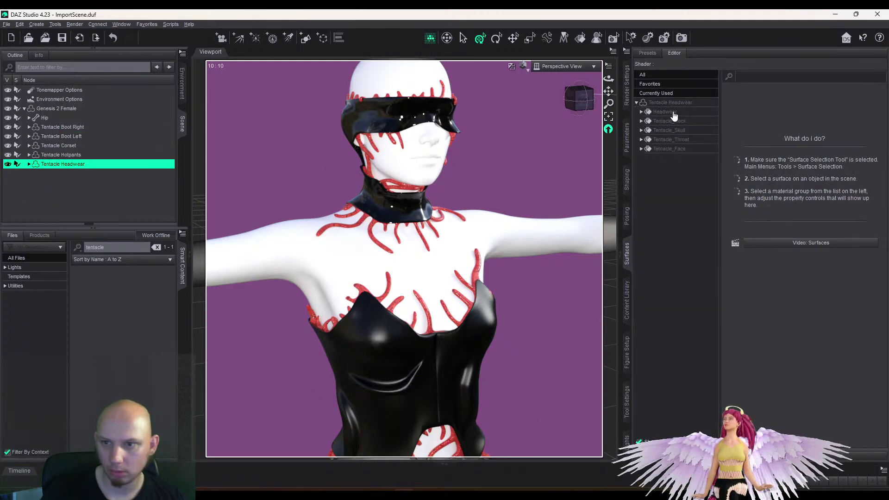
left_click(676, 113)
right_click(686, 114)
left_click(725, 128)
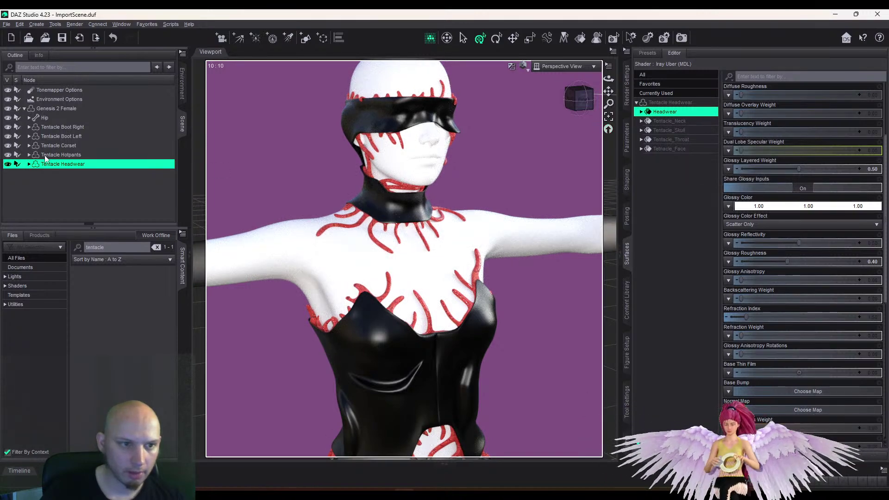
Hide Genesis 2 Female, the hotpants, the corset and both boots, leaving only Tentacle Headwear framed in the view
left_click(8, 155)
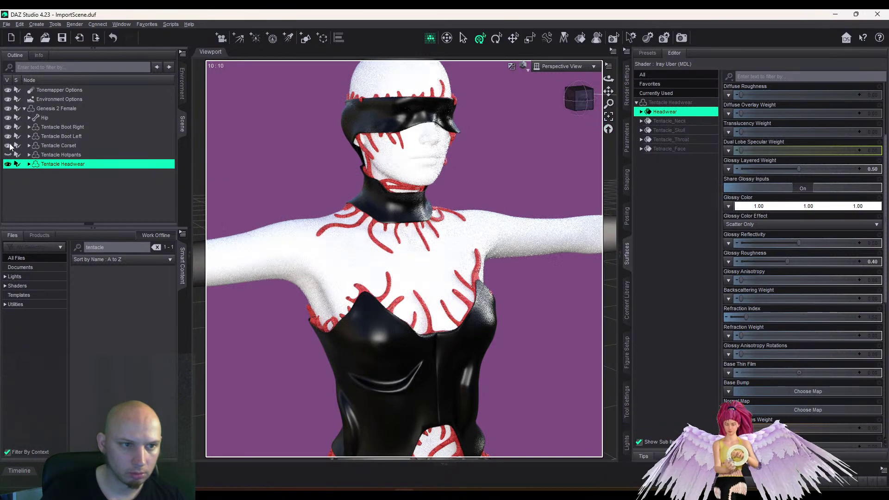
left_click(8, 145)
left_click(8, 127)
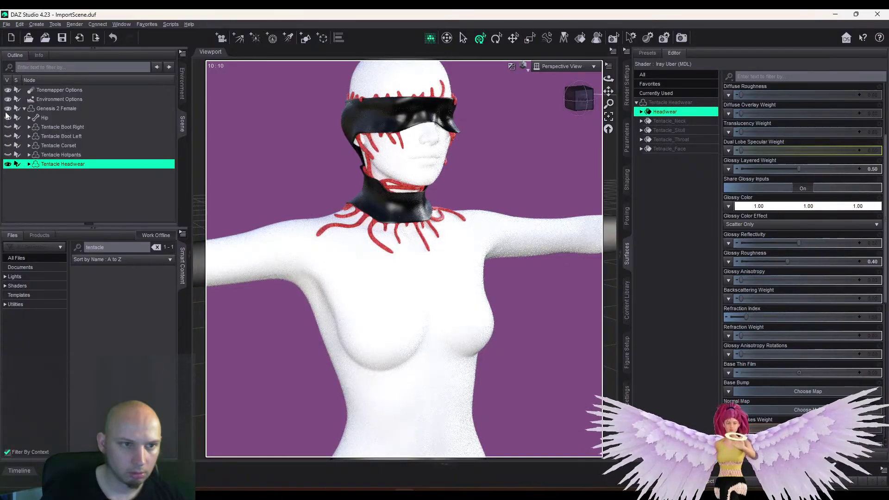
left_click(8, 109)
scroll(397, 165, "up", 3)
left_click_drag(608, 91, 629, 235)
scroll(609, 92, "up", 2)
left_click_drag(609, 91, 608, 73)
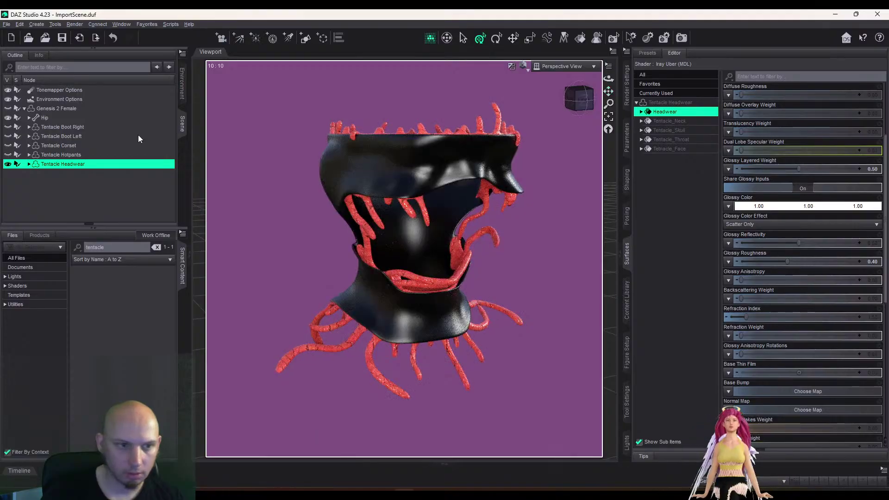
Save Tentacle Headwear as a Figure/Prop asset, replacing the existing file Tentacle Headwear.duf
left_click(6, 24)
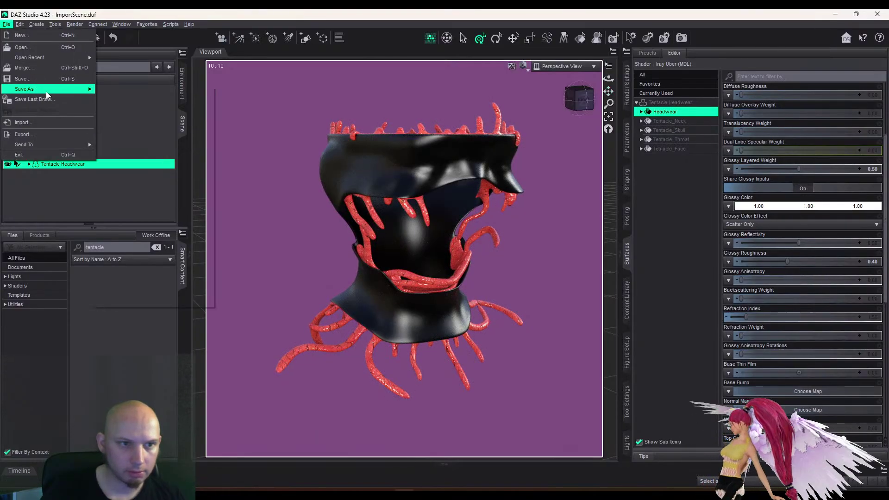
mouse_move(61, 91)
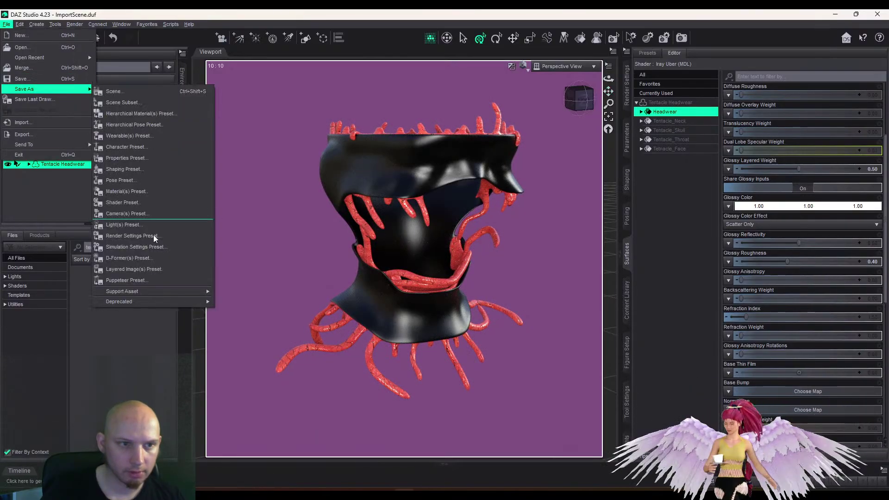
mouse_move(195, 291)
left_click(230, 302)
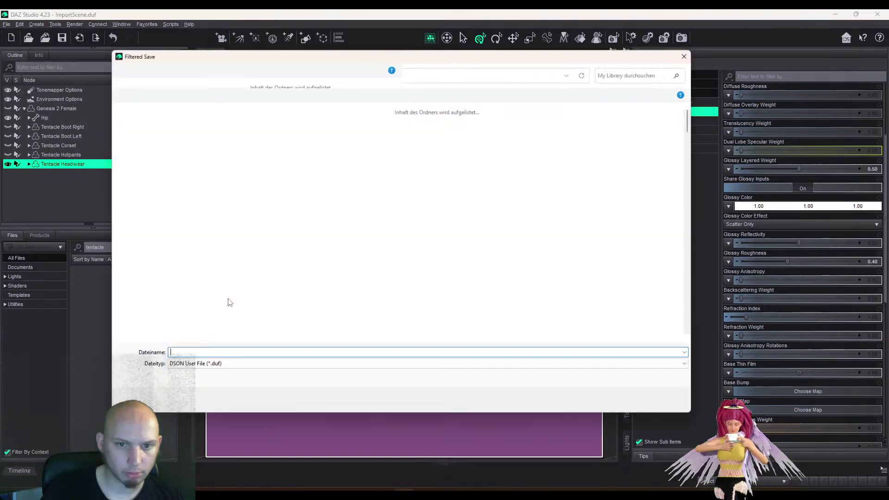
type("Tentacle H")
key("Down")
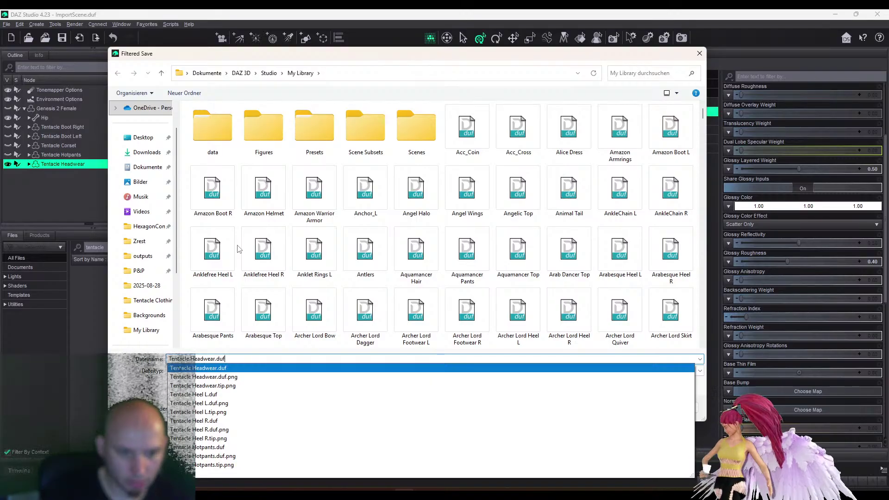
key("Return")
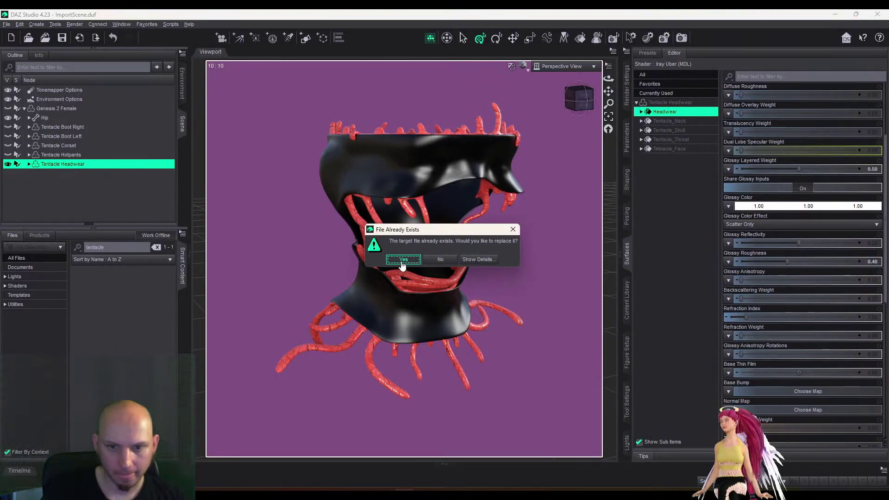
left_click(402, 261)
Set the headwear asset's category to Accessories/Head/Face and accept the save options
left_click(520, 225)
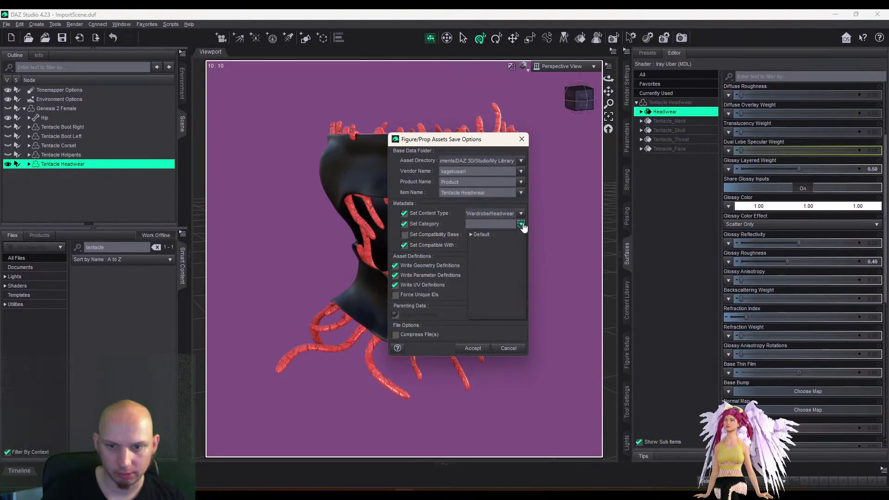
left_click(472, 234)
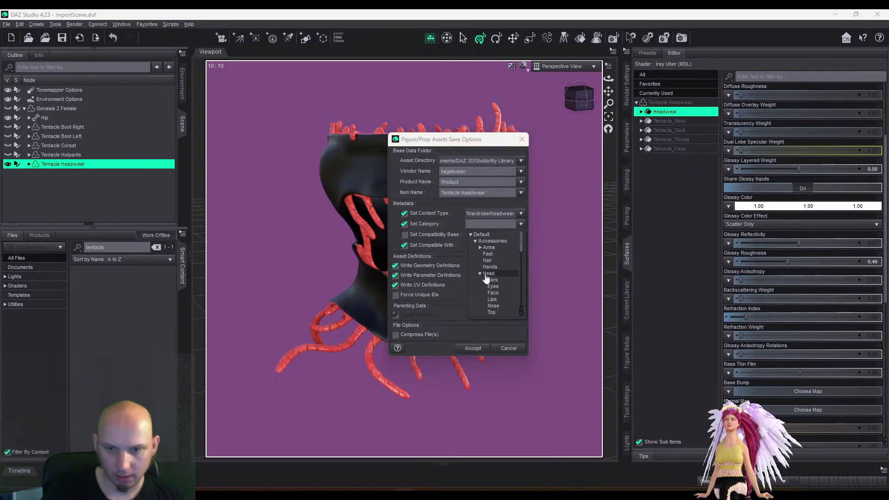
left_click(493, 293)
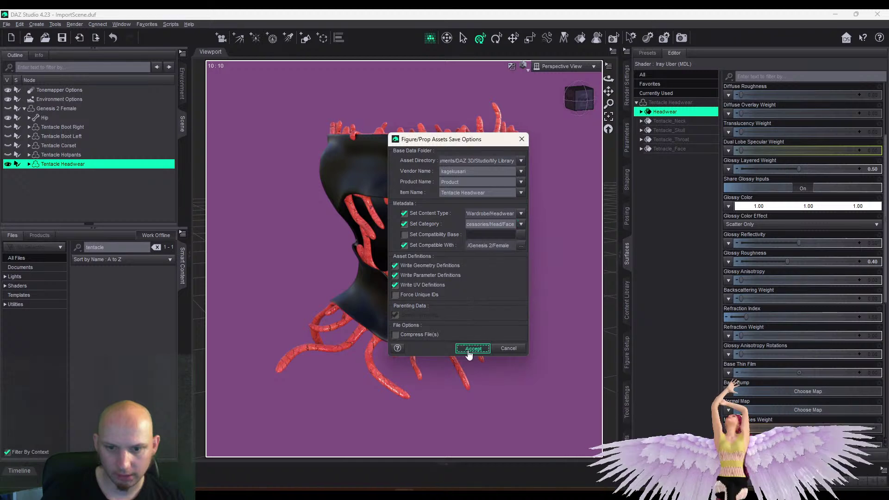
left_click(473, 348)
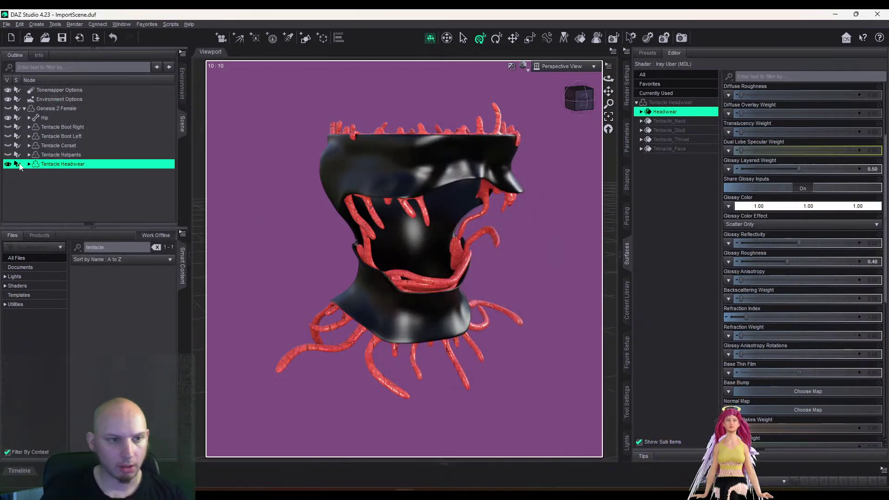
Hide Tentacle Headwear, show and select Tentacle Boot Left, and frame the whole boot in the view
left_click(8, 164)
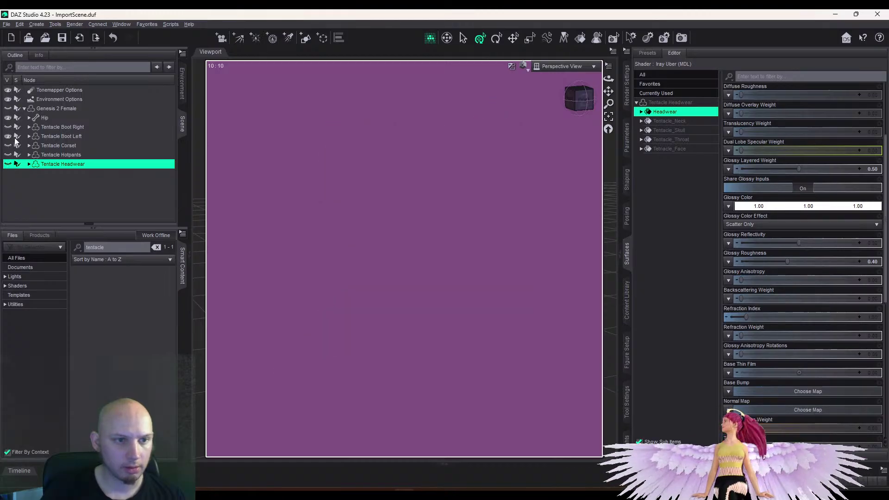
left_click(46, 137)
left_click_drag(612, 94, 609, 46)
scroll(612, 94, "down", 1)
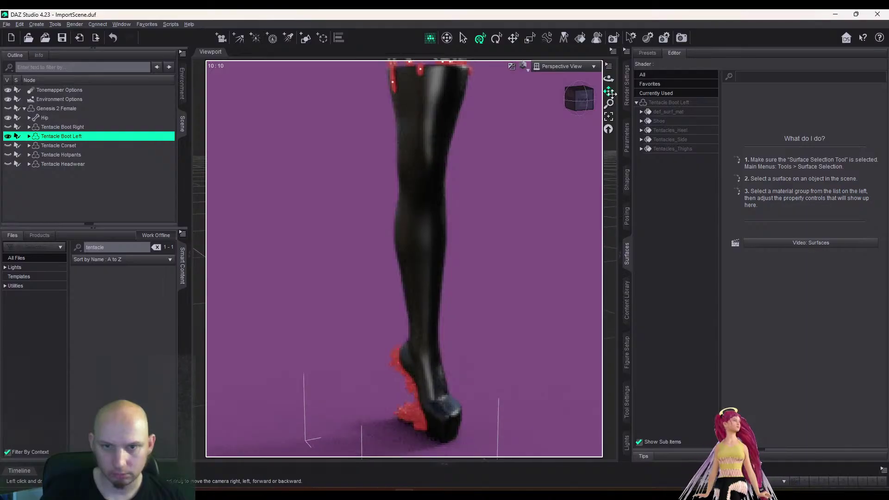
scroll(612, 94, "down", 1)
left_click_drag(608, 93, 604, 111)
scroll(609, 93, "down", 1)
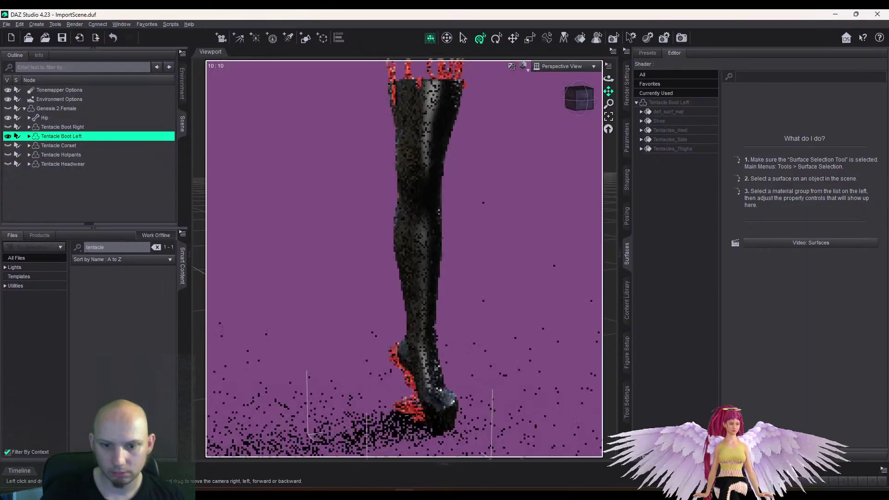
Select Genesis 2 Female and check the Wardrobe/Footwear category for existing tentacle items
scroll(608, 92, "down", 1)
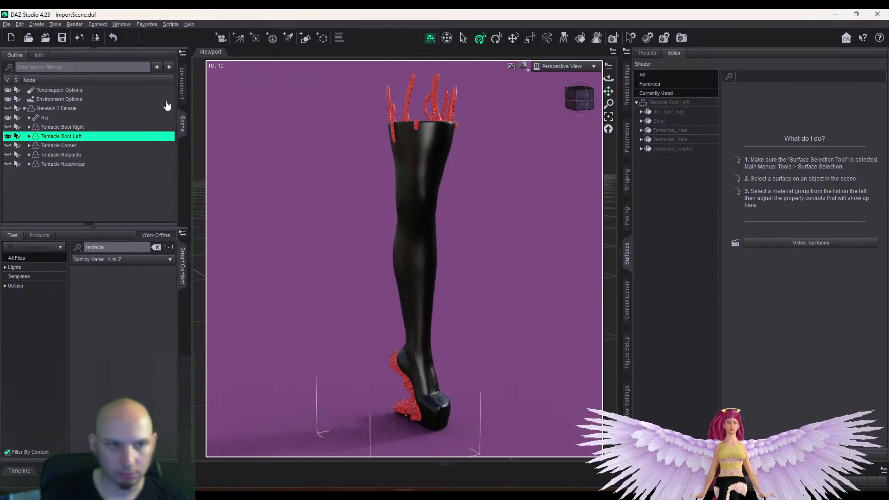
left_click(63, 108)
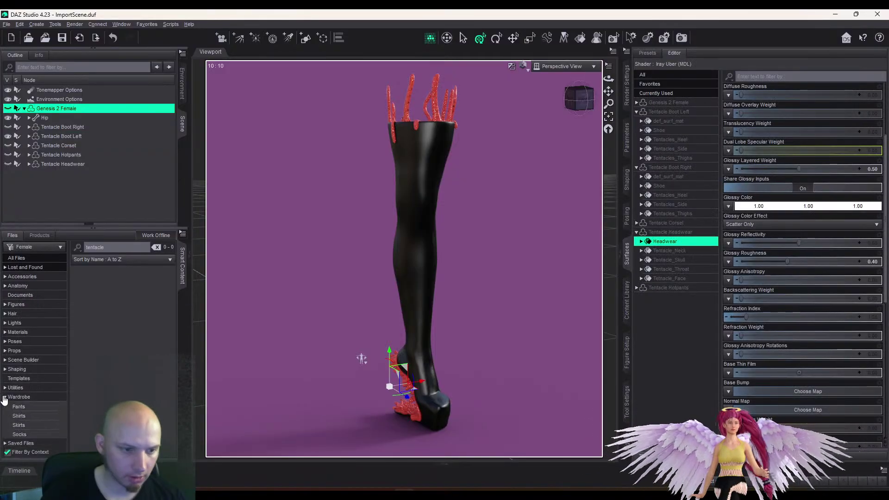
scroll(7, 399, "down", 3)
scroll(7, 399, "down", 1)
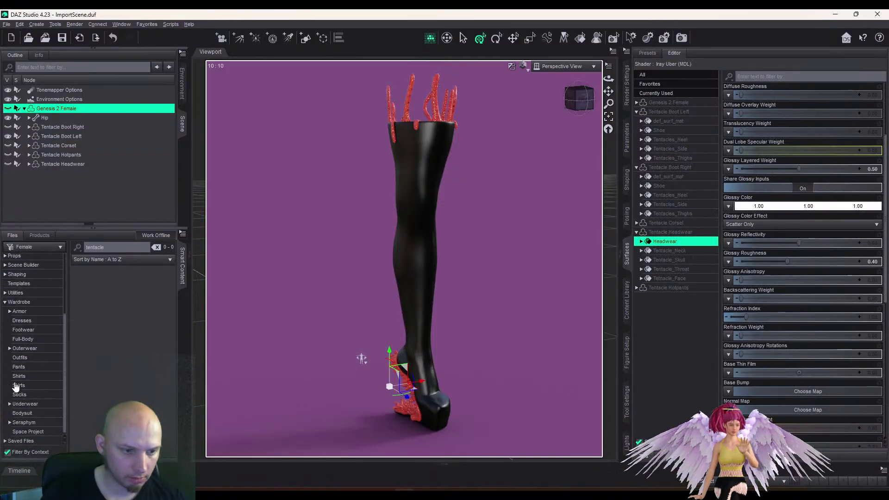
left_click(25, 331)
left_click_drag(585, 106, 609, 101)
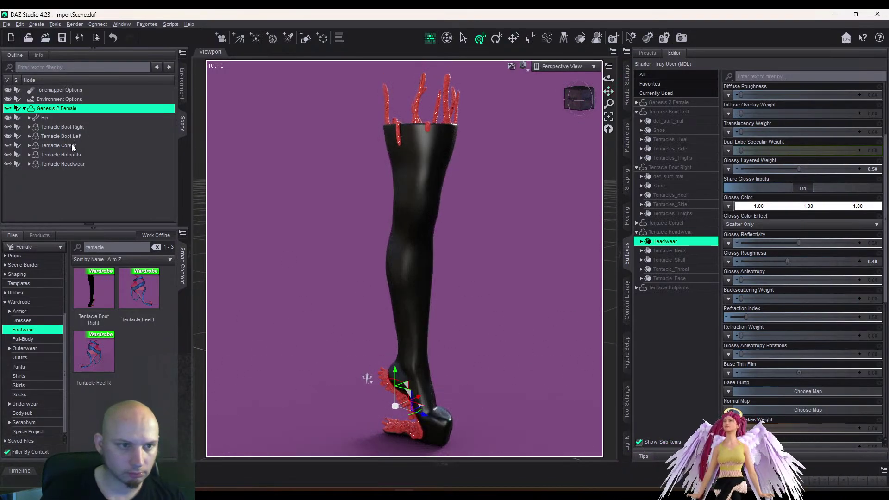
Save Tentacle Boot Left as a Figure/Prop asset with the file name Tentacle Boot Left
left_click(70, 136)
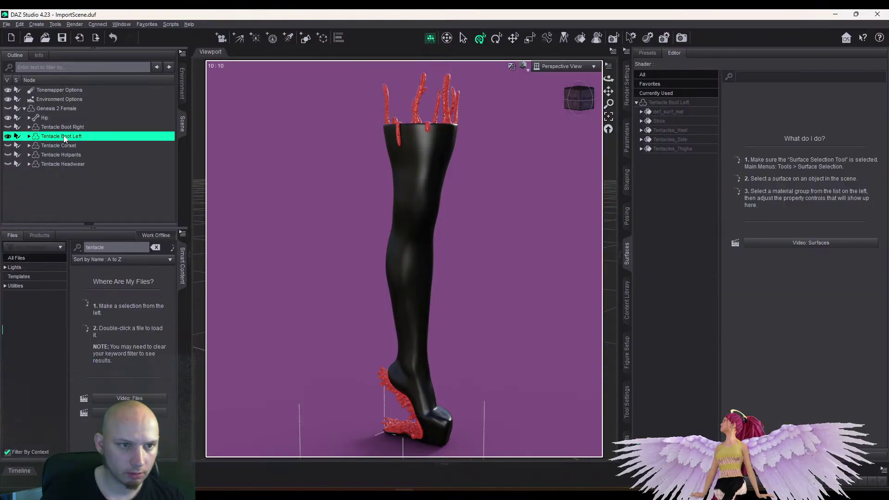
left_click(7, 24)
mouse_move(43, 91)
mouse_move(178, 293)
left_click(262, 304)
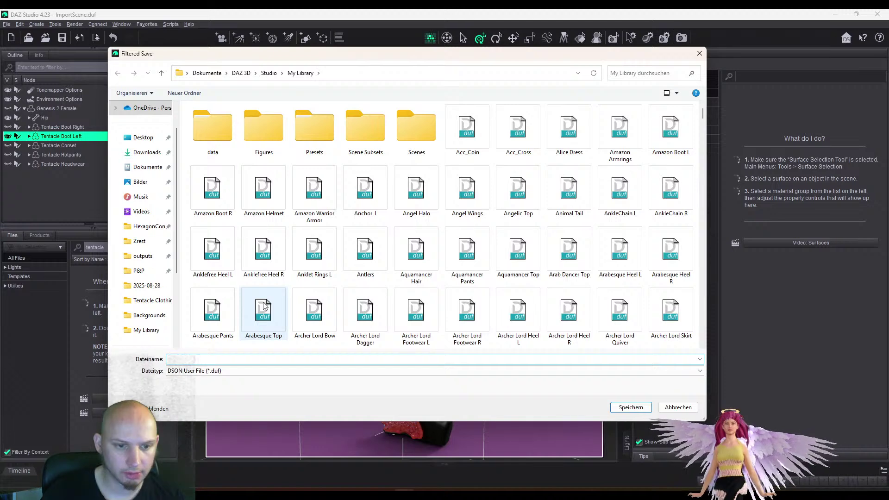
type("Tentacle B")
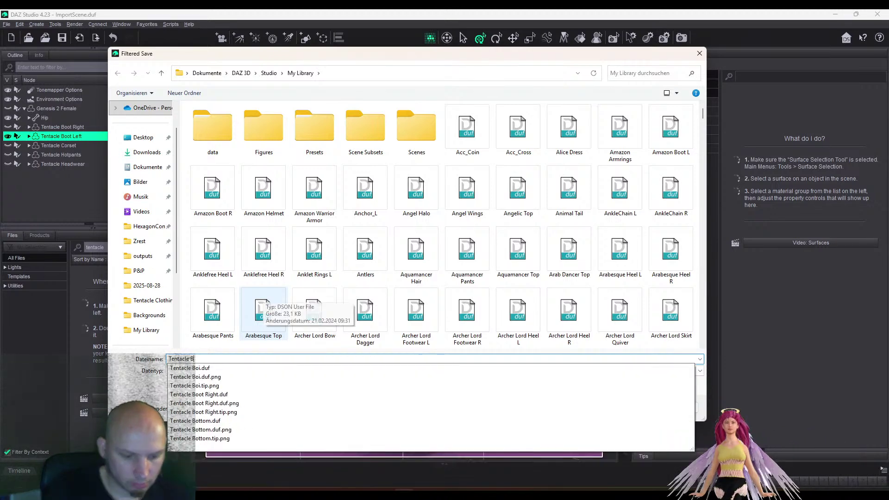
type("oot Left")
key("Return")
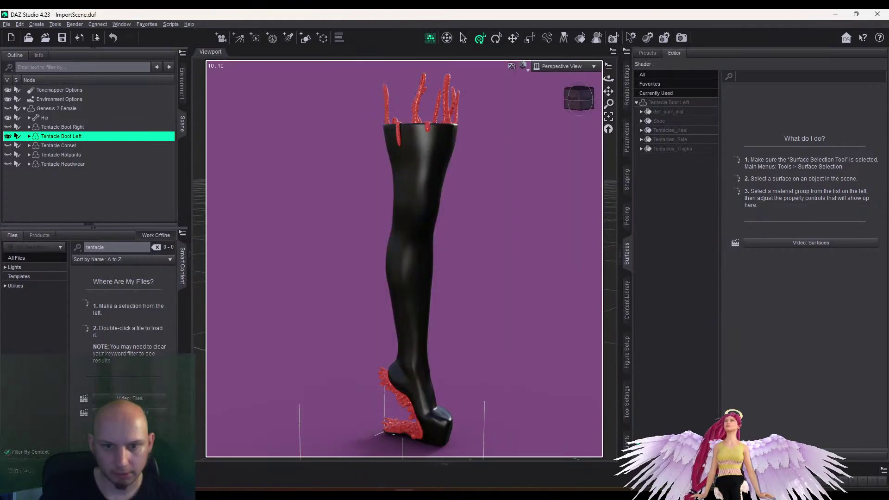
Set the left boot asset's category to Wardrobe/Footwear and accept the save options
left_click(425, 225)
left_click(522, 224)
left_click(472, 235)
scroll(473, 246, "down", 5)
left_click(463, 303)
left_click(520, 226)
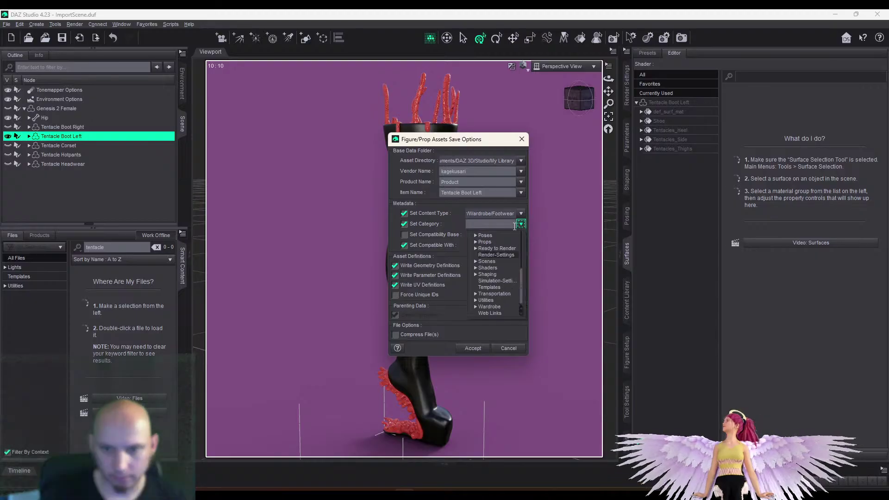
left_click(480, 308)
left_click(520, 224)
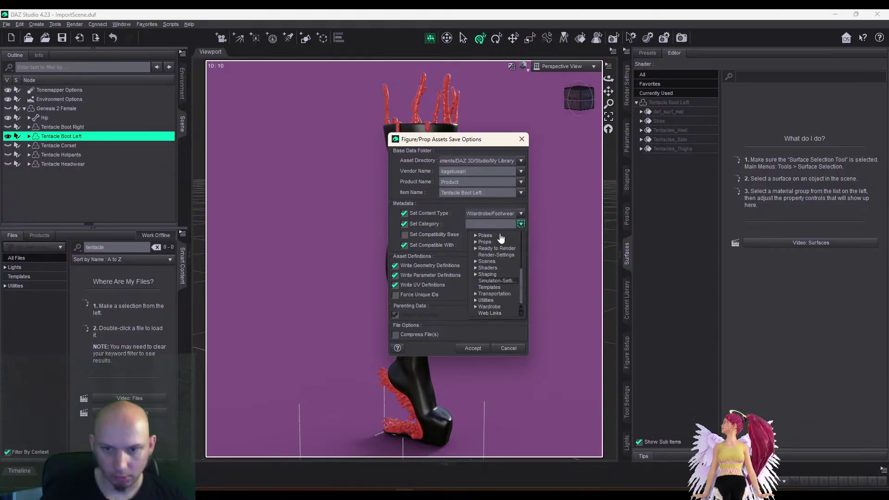
scroll(478, 306, "down", 3)
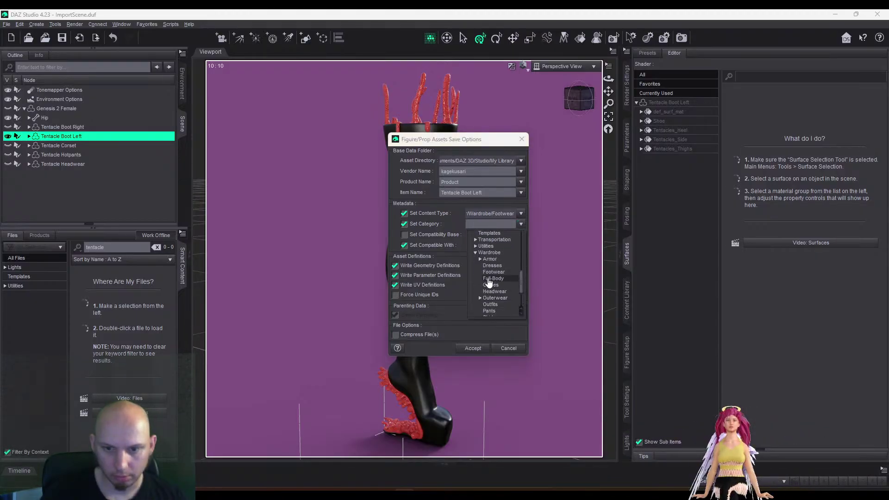
left_click(488, 274)
left_click(473, 348)
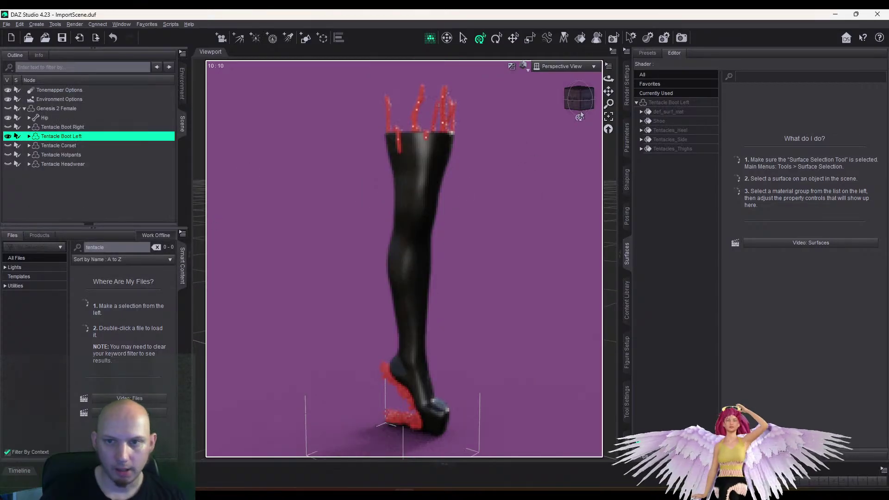
Start a new empty scene without saving the changes to the current one
left_click_drag(575, 99, 559, 98)
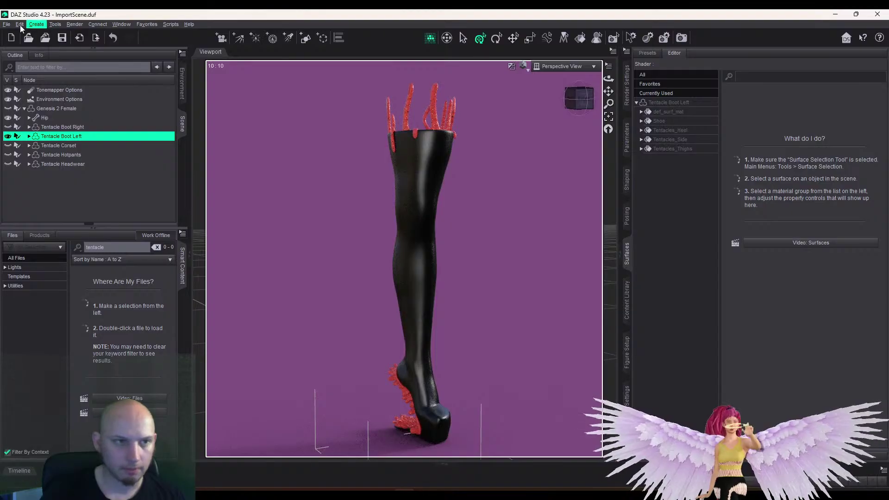
left_click(7, 24)
left_click(14, 35)
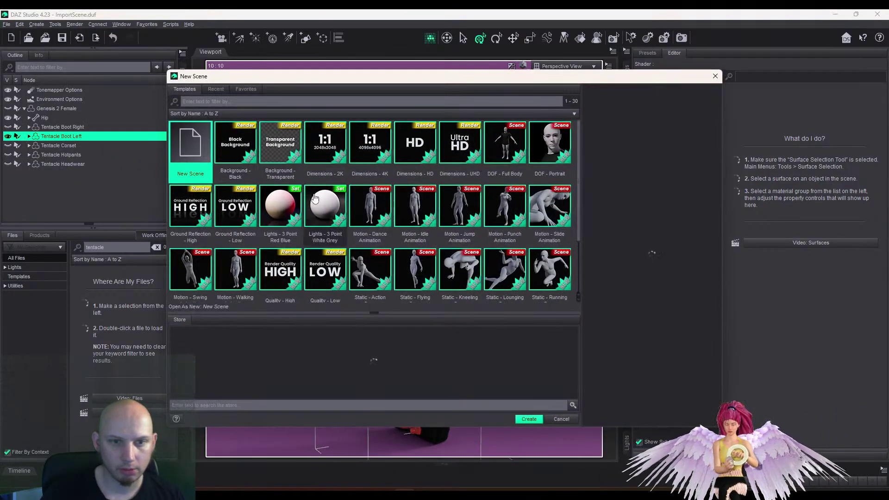
left_click(529, 419)
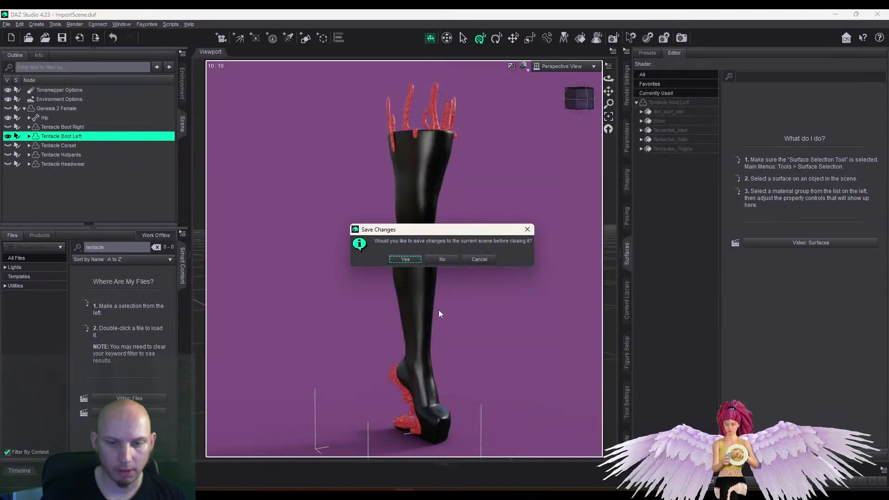
left_click(442, 260)
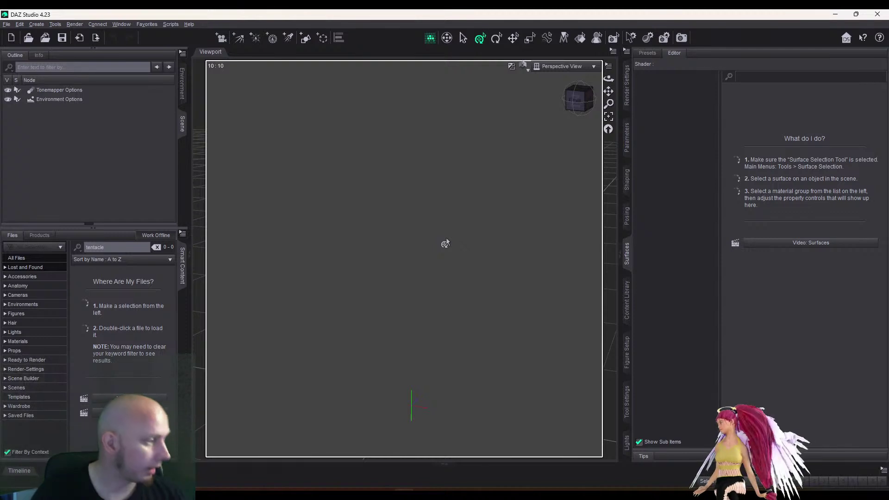
Switch the viewport's draw style to Texture Shaded
left_click_drag(576, 101, 579, 99)
left_click(525, 66)
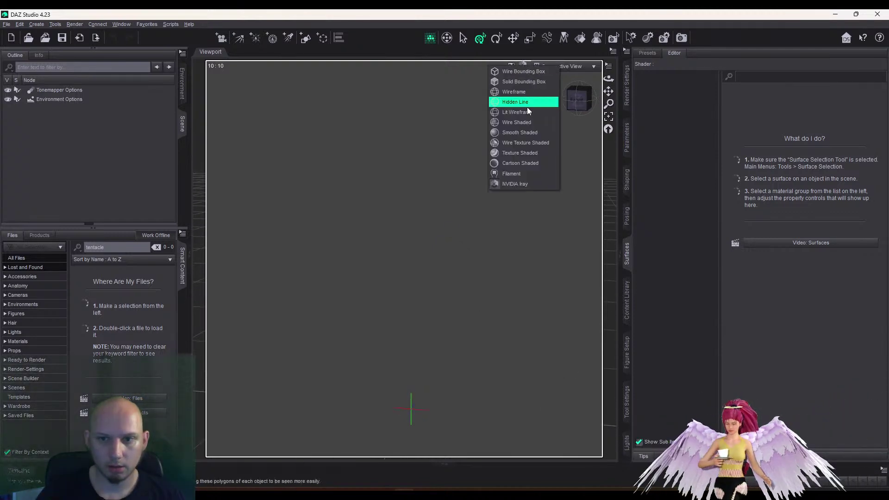
left_click(520, 153)
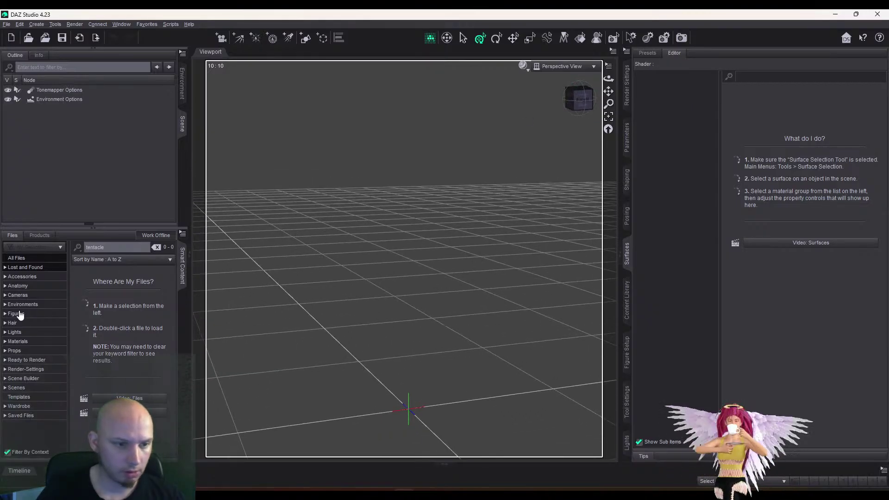
Clear the content filter, find Genesis 2 Female among the Figures/People assets and load it into the scene
left_click(20, 315)
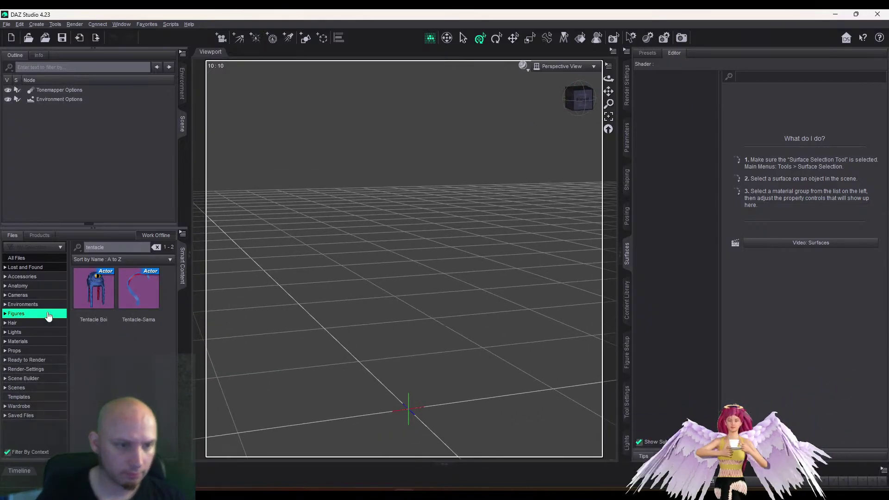
left_click(4, 314)
left_click(9, 333)
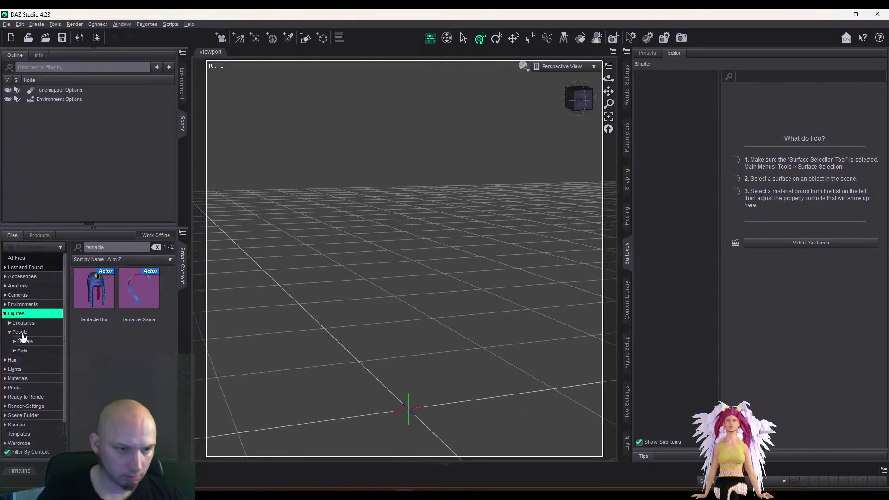
left_click(20, 332)
key("BackSpace")
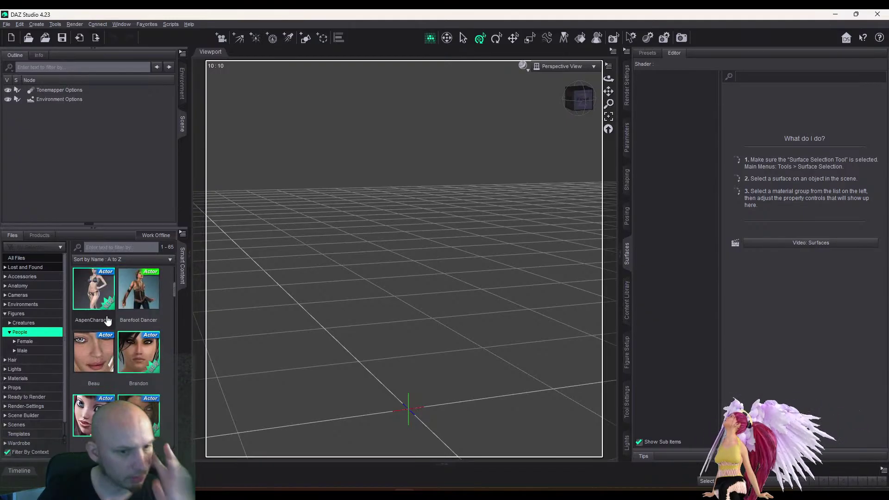
scroll(106, 320, "down", 6)
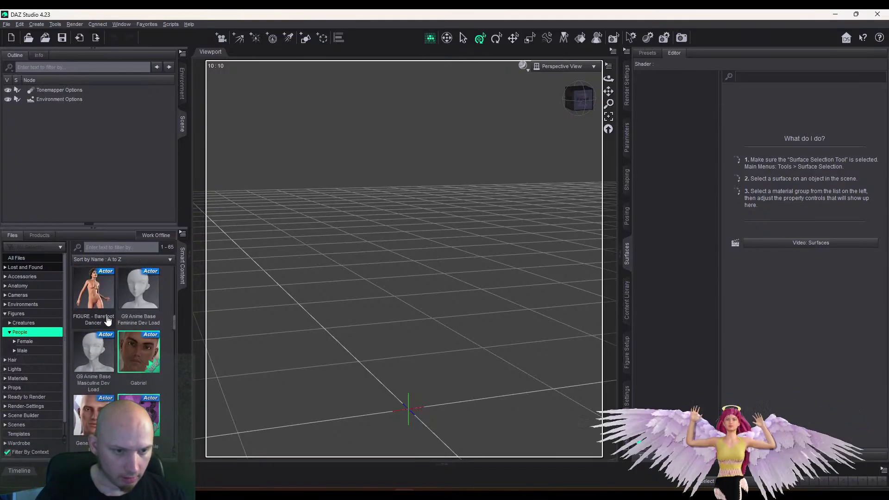
double_click(106, 321)
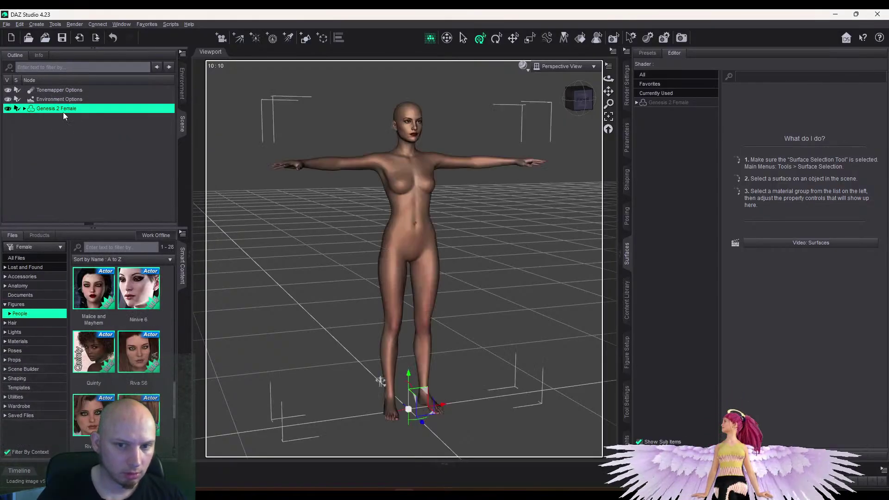
Load both tentacle boots, the corset top, the hotpants and the tentacle headwear onto Genesis 2 Female
left_click(21, 406)
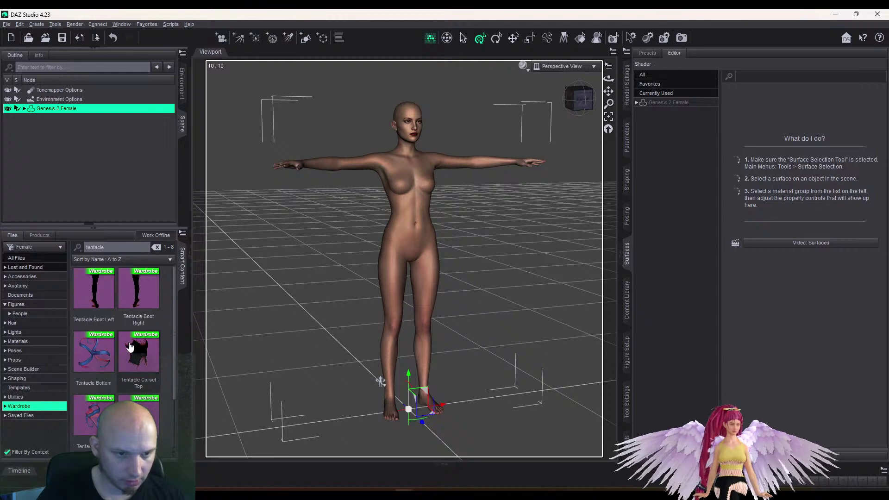
double_click(113, 294)
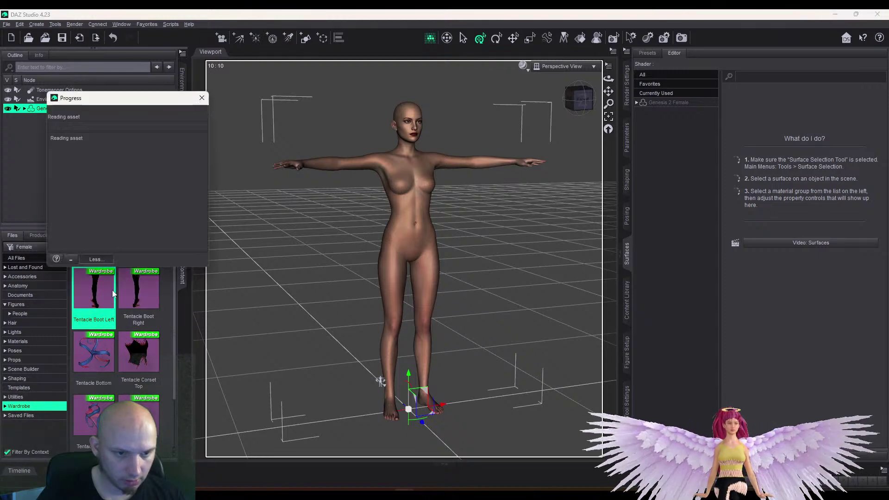
double_click(139, 291)
double_click(142, 350)
scroll(141, 348, "down", 3)
double_click(84, 421)
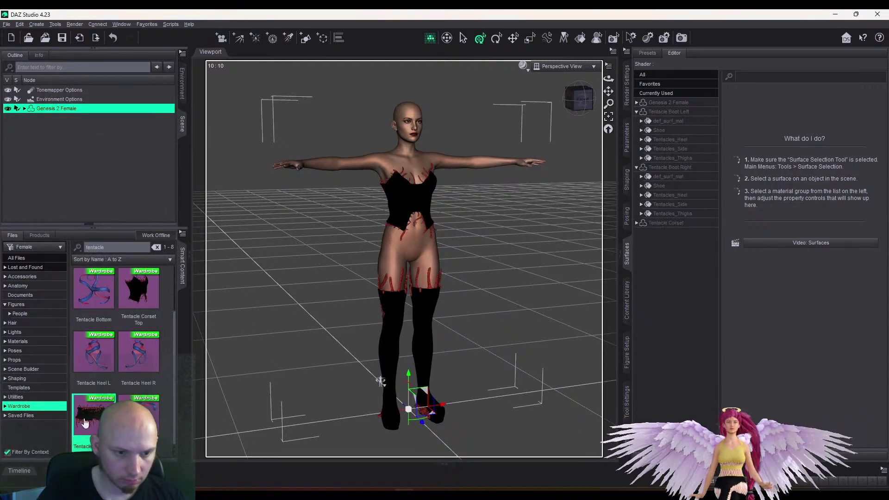
left_click(20, 277)
double_click(86, 294)
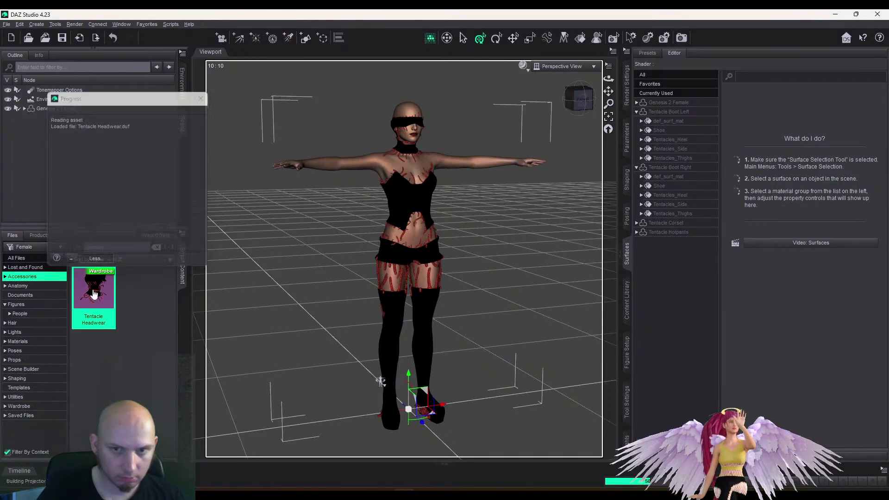
Switch the viewport's draw style to NVIDIA Iray with the dressed figure in view
left_click_drag(569, 99, 564, 83)
left_click(527, 69)
left_click(526, 180)
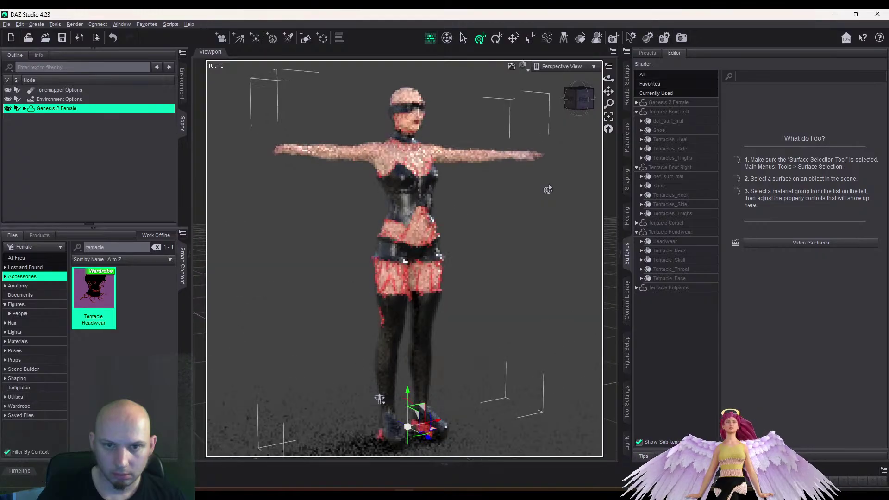
Select the eyelash surface showing through the blindfold and set its Opacity Strength to 0%
scroll(548, 189, "up", 2)
left_click_drag(608, 91, 609, 99)
left_click(579, 37)
left_click(411, 134)
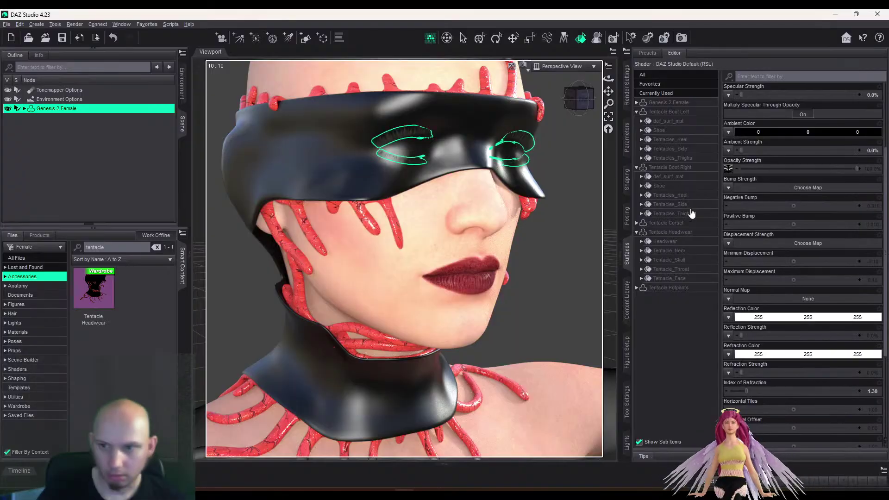
scroll(827, 168, "up", 6)
left_click_drag(857, 225, 381, 247)
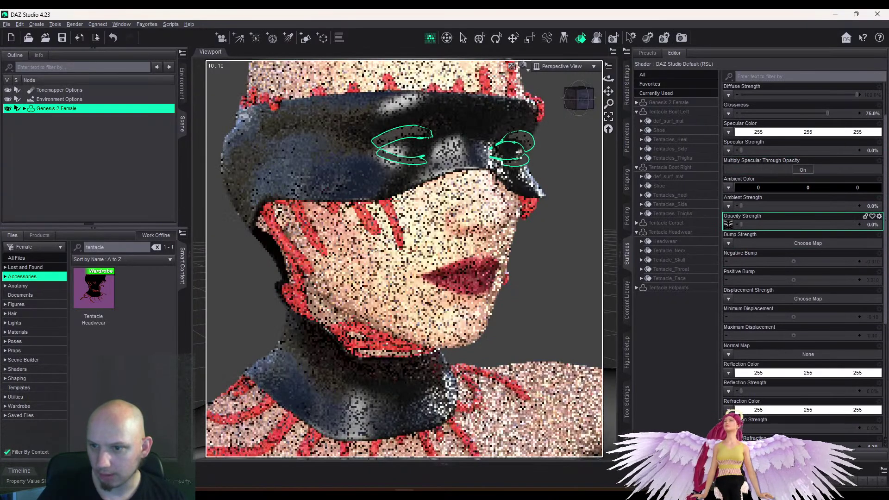
left_click(576, 194)
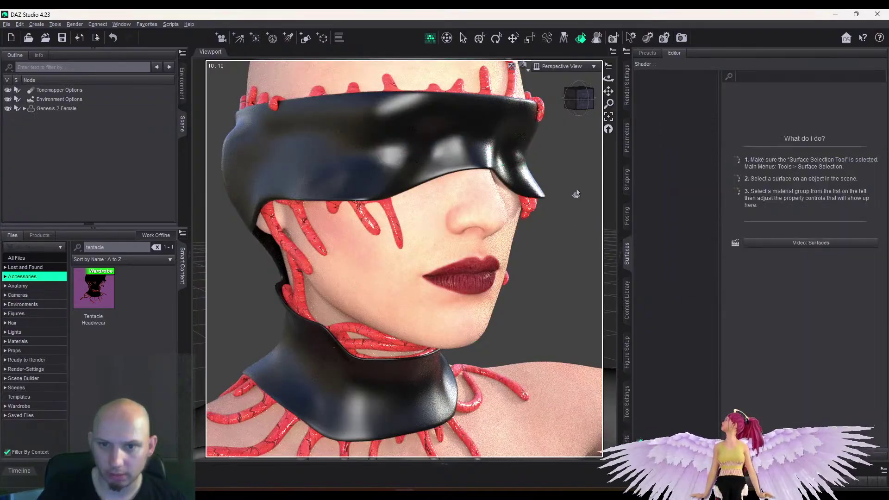
Apply the Ambie material preset ++Mat Def from Materials/Feminine to Genesis 2 Female
scroll(576, 195, "down", 7)
scroll(576, 195, "up", 5)
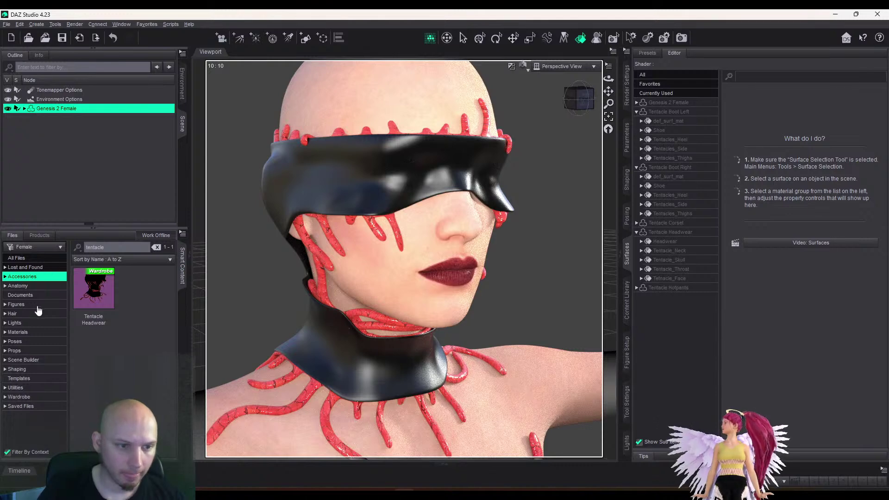
left_click(5, 332)
left_click(10, 351)
left_click(9, 350)
left_click(33, 370)
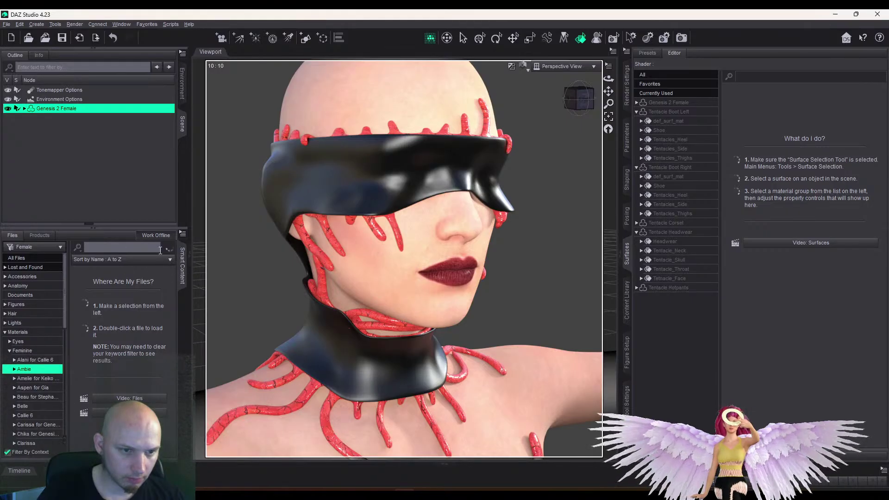
double_click(105, 299)
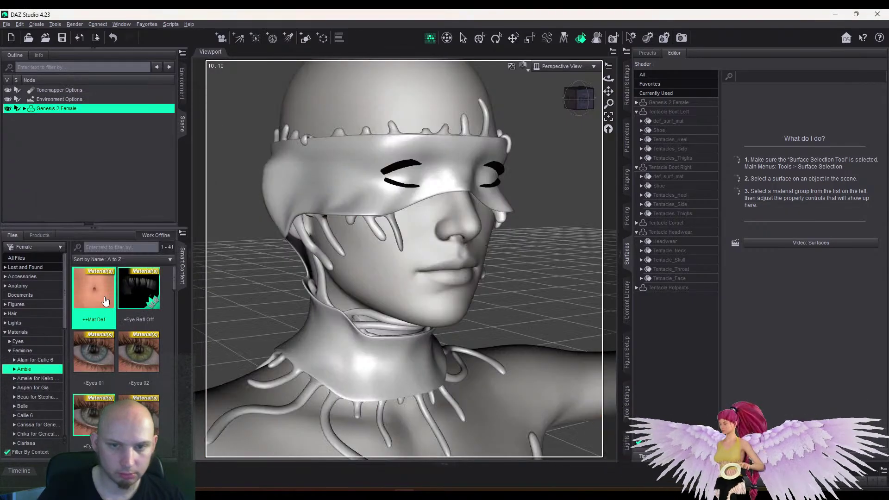
Select the eyelash surface showing through the blindfold on the Ambie-skinned figure and set its Opacity Strength to 0%
left_click(564, 39)
left_click(399, 175)
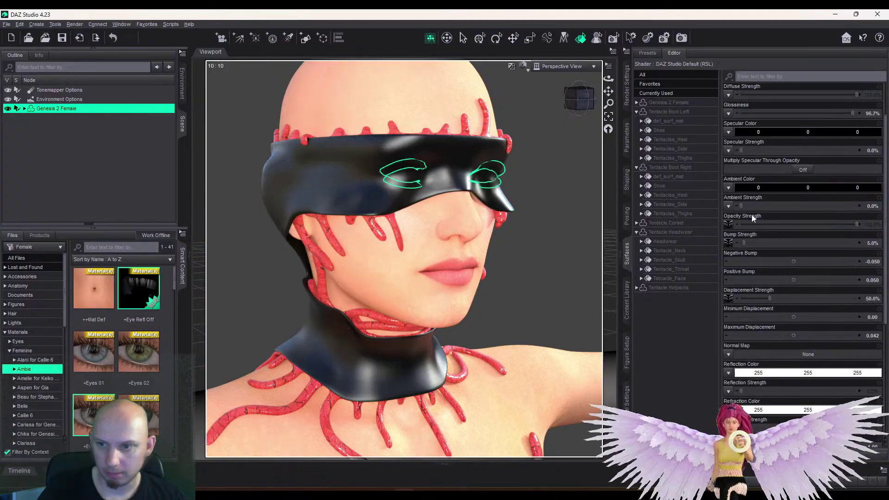
left_click_drag(857, 224, 740, 225)
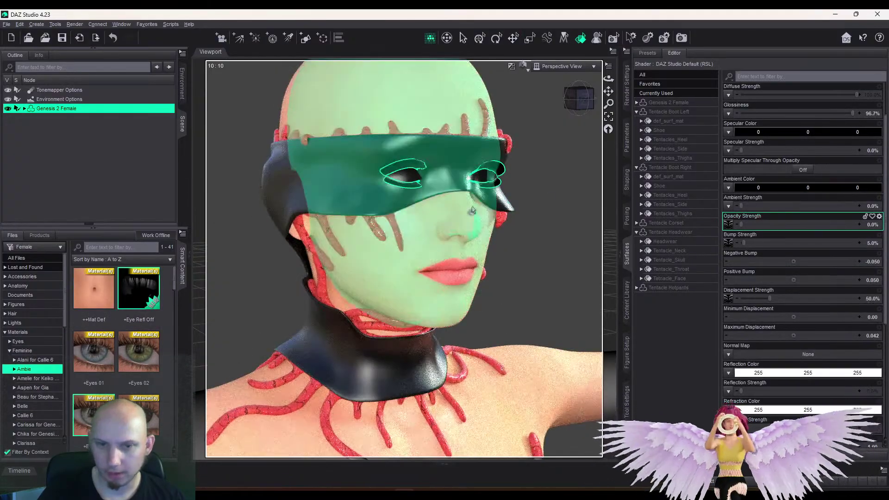
left_click(487, 44)
scroll(540, 175, "down", 5)
scroll(540, 175, "up", 6)
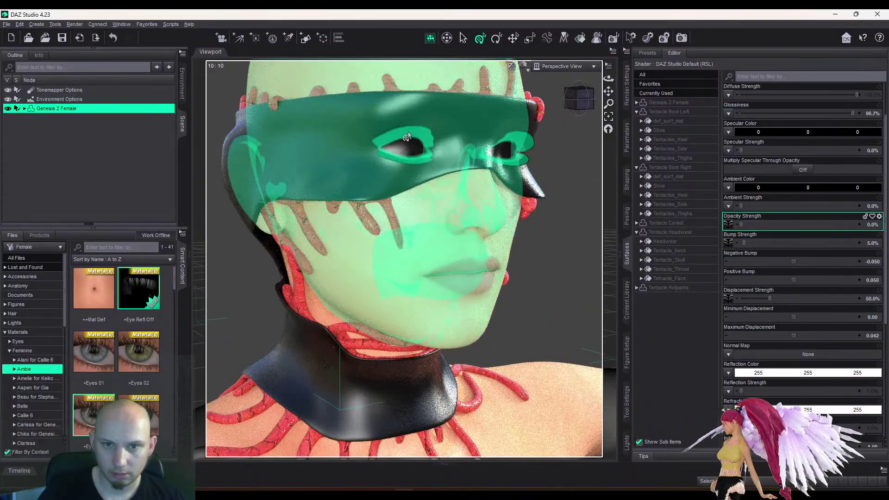
left_click(579, 40)
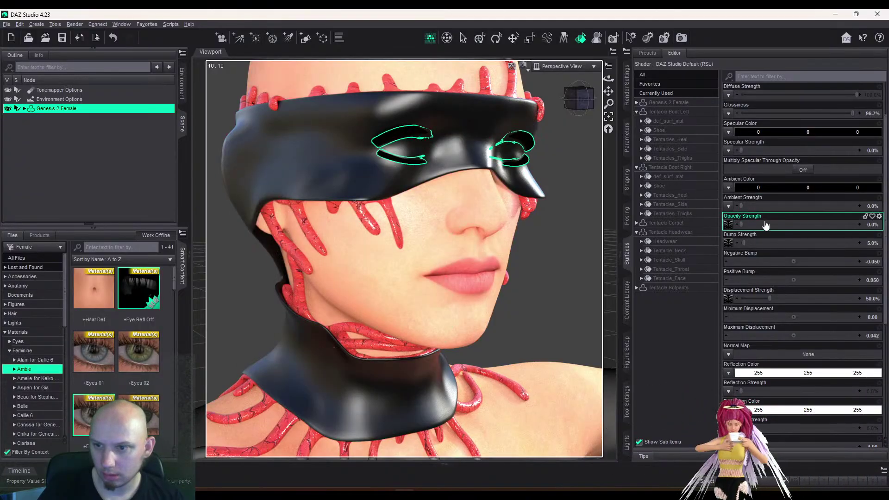
Look through the eyelash surface's remaining properties and examine the lashes on the blindfold from a closer angle
scroll(781, 246, "down", 3)
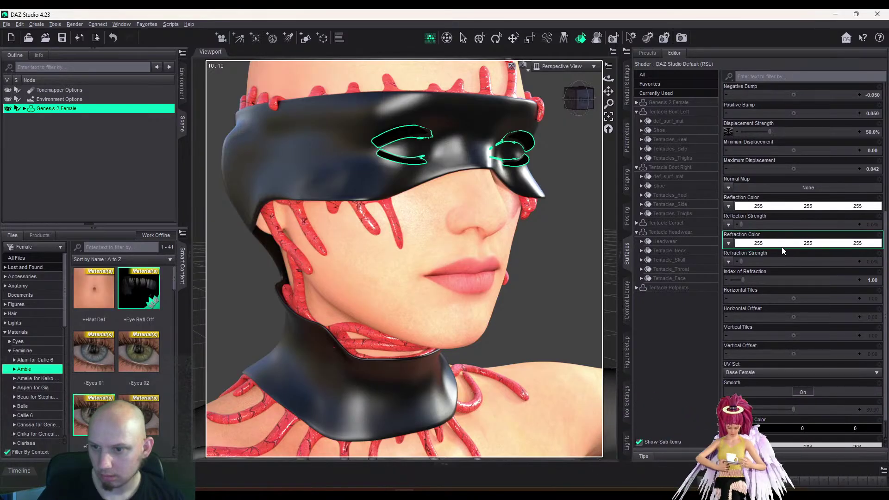
scroll(783, 251, "down", 1)
key("ctrl+r")
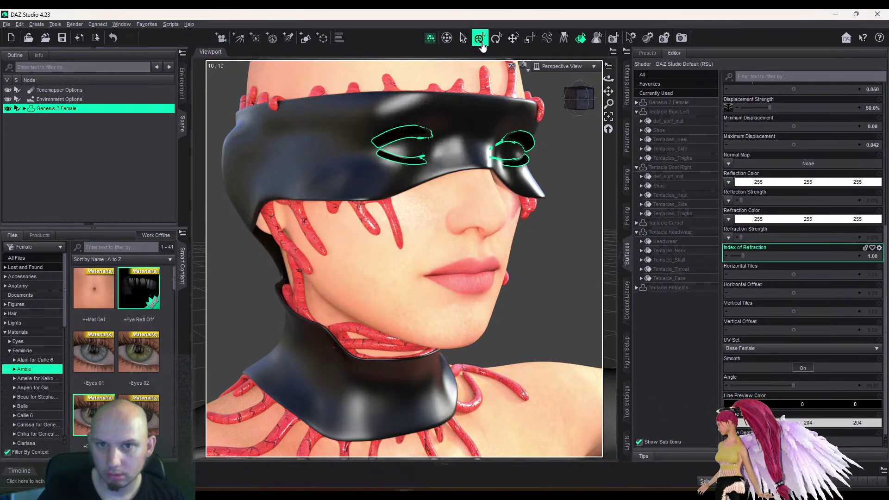
left_click(568, 295)
mouse_move(588, 102)
left_mouse_down()
mouse_move(567, 103)
mouse_move(598, 97)
left_mouse_up()
left_click(581, 39)
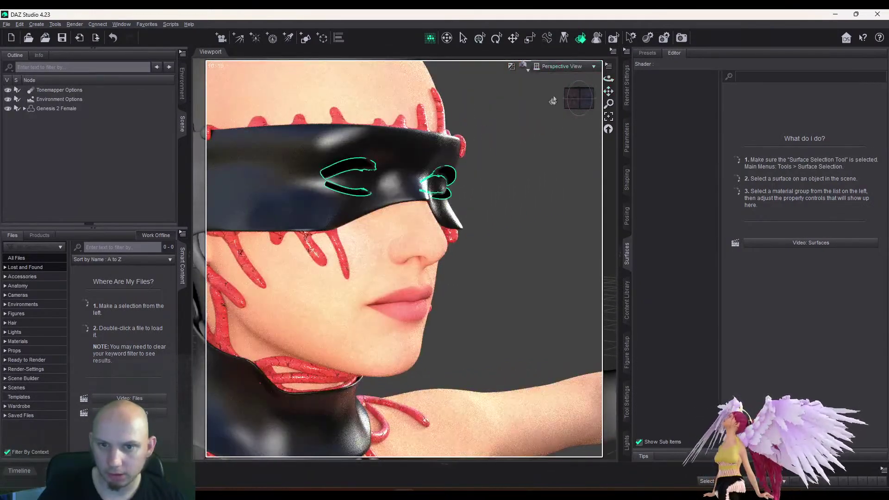
left_click(456, 179)
scroll(764, 208, "up", 10)
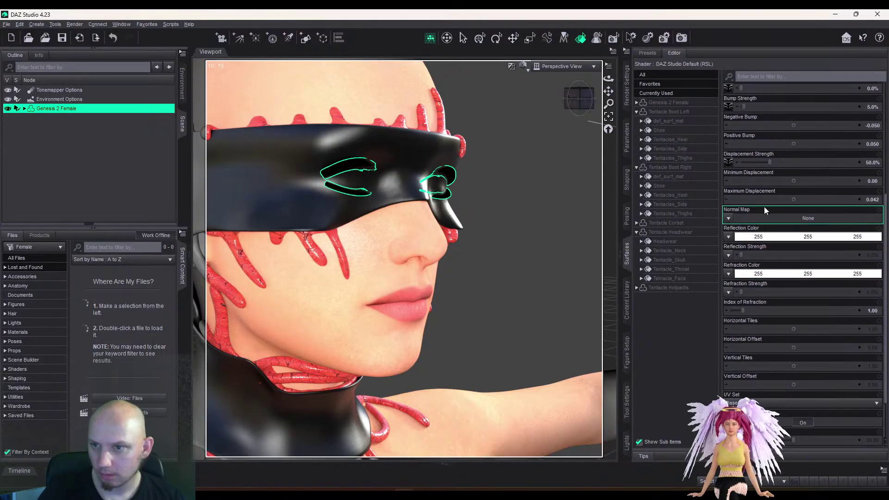
Filter the eyelash surface's properties by "opac" to check the opacity settings, and clear the filter
left_click(760, 77)
type("opa")
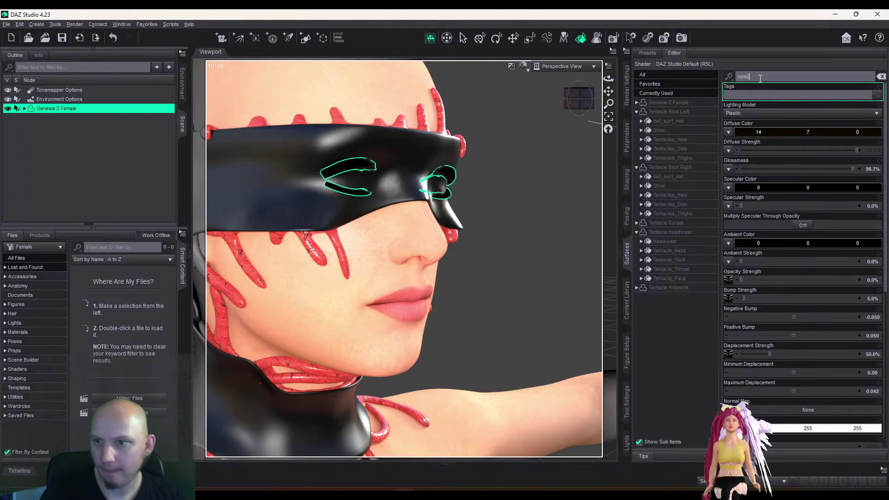
type("c")
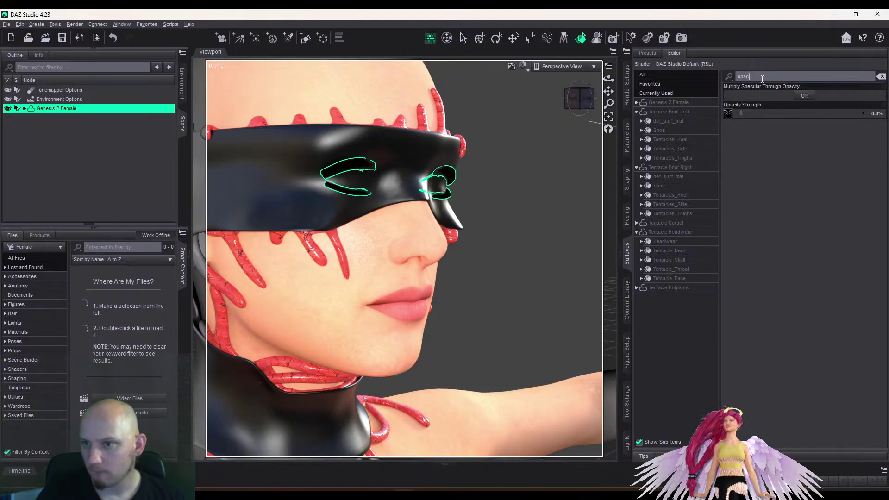
key("BackSpace")
key("BackSpace")
key("BackSpace")
key("BackSpace")
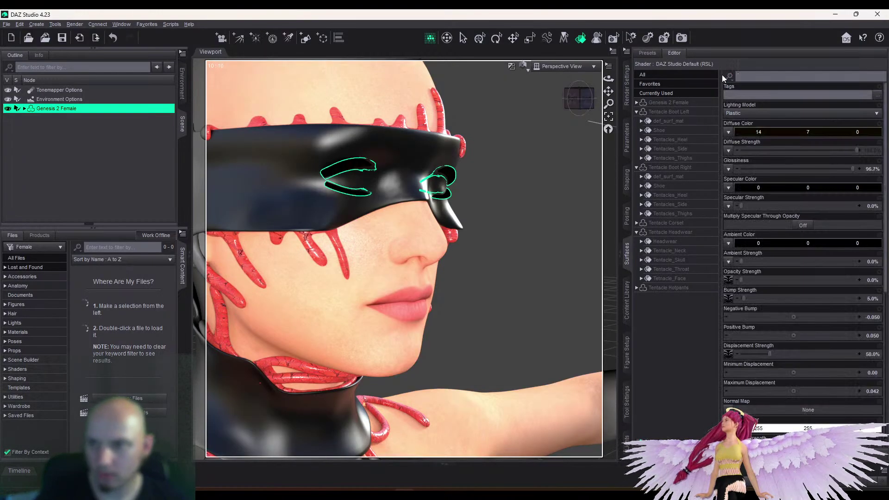
Set the eyelash surface's Glossiness to 0%, keeping the Plastic lighting model and the diffuse color
left_click(738, 88)
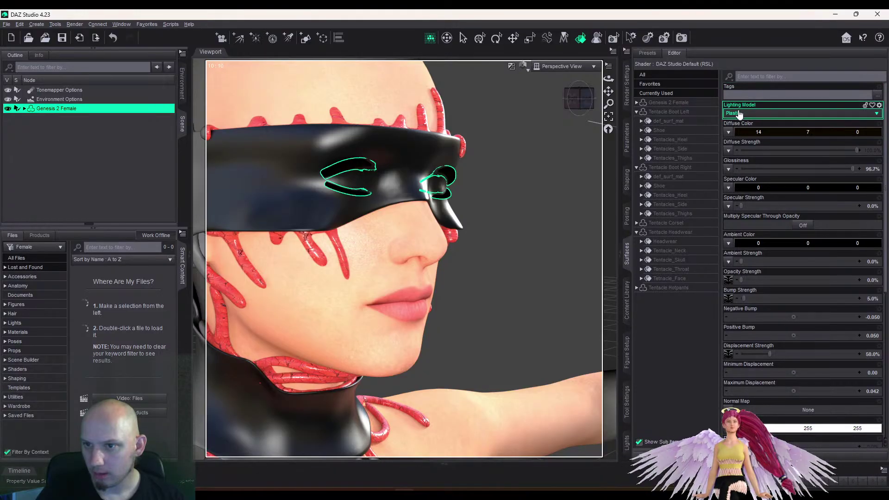
left_click(740, 113)
left_click(740, 123)
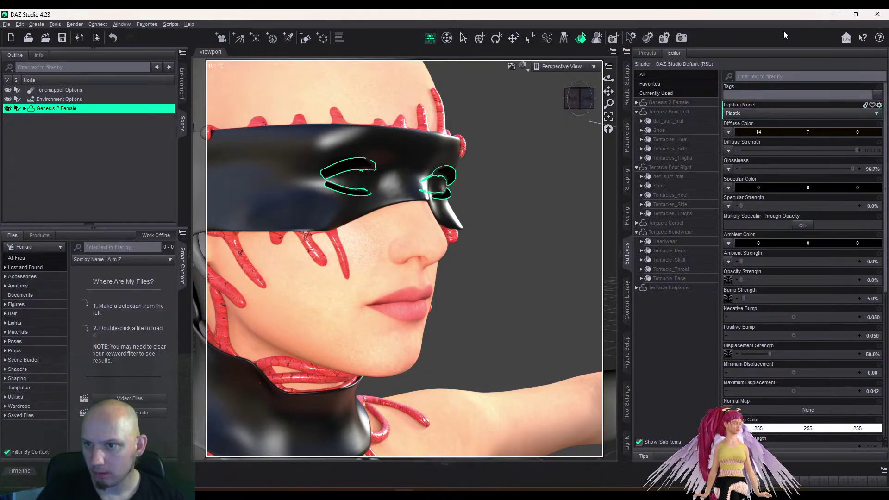
left_click(750, 134)
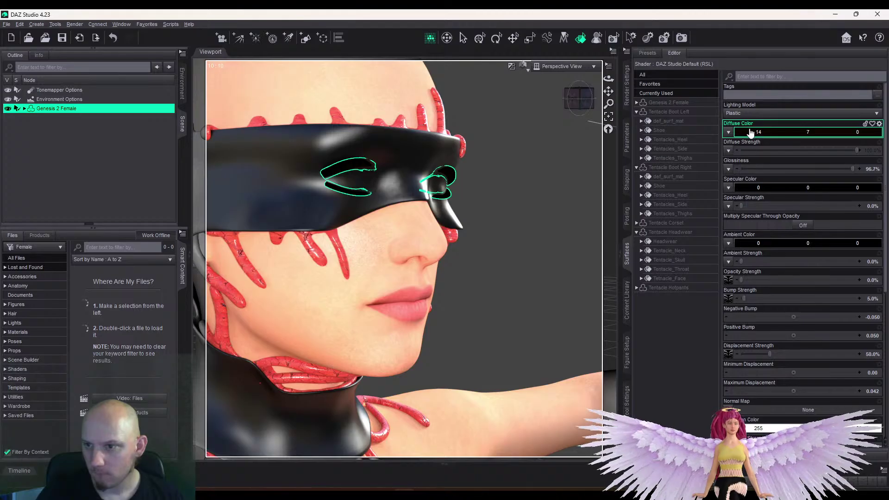
left_click_drag(848, 169, 741, 168)
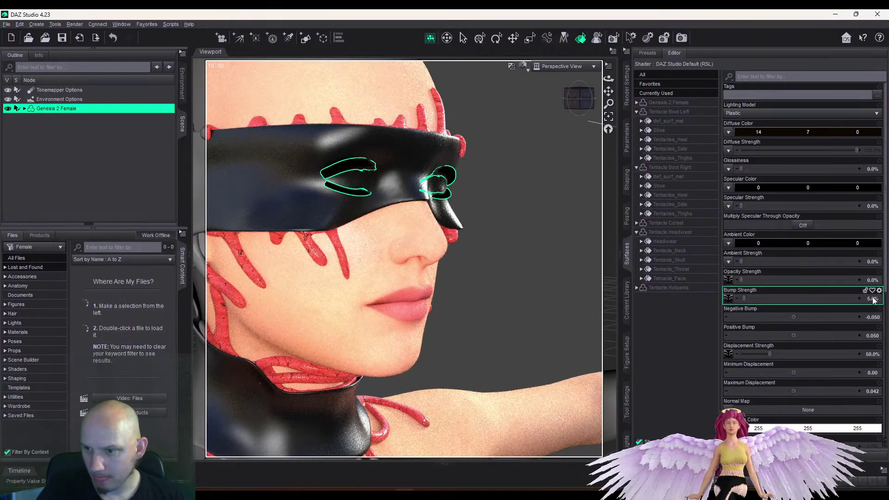
Remove the image maps from the eyelash surface's Bump Strength and Displacement Strength, and deselect the figure
left_click(729, 299)
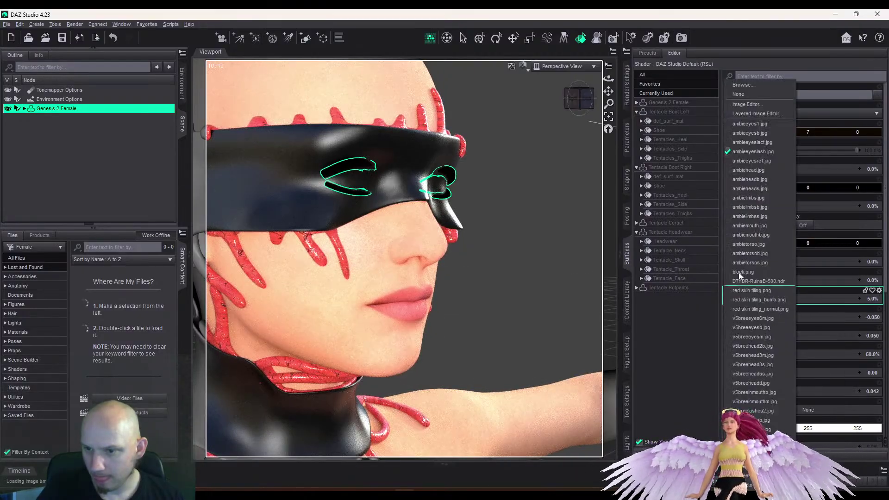
left_click(743, 96)
scroll(755, 318, "down", 3)
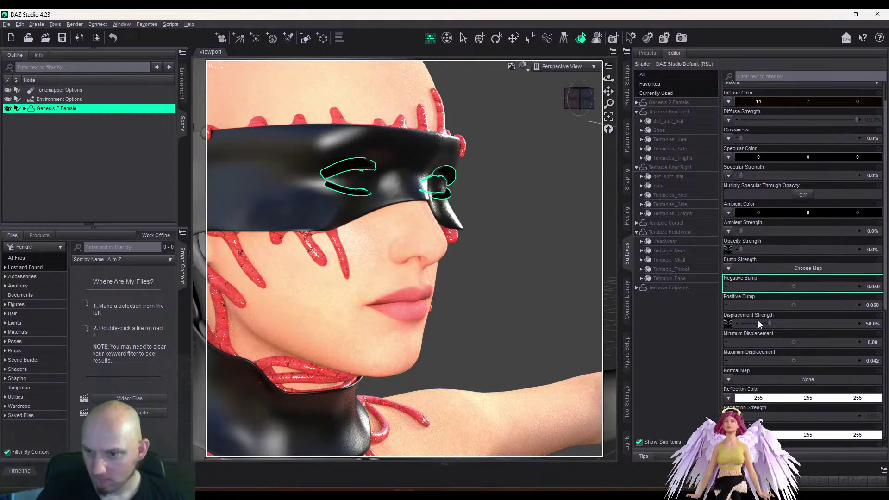
left_click(736, 298)
left_click(752, 93)
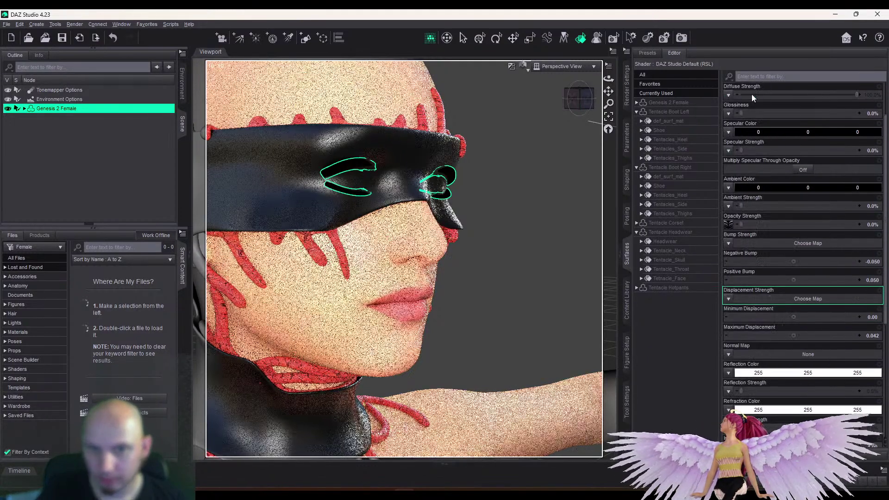
scroll(755, 206, "down", 10)
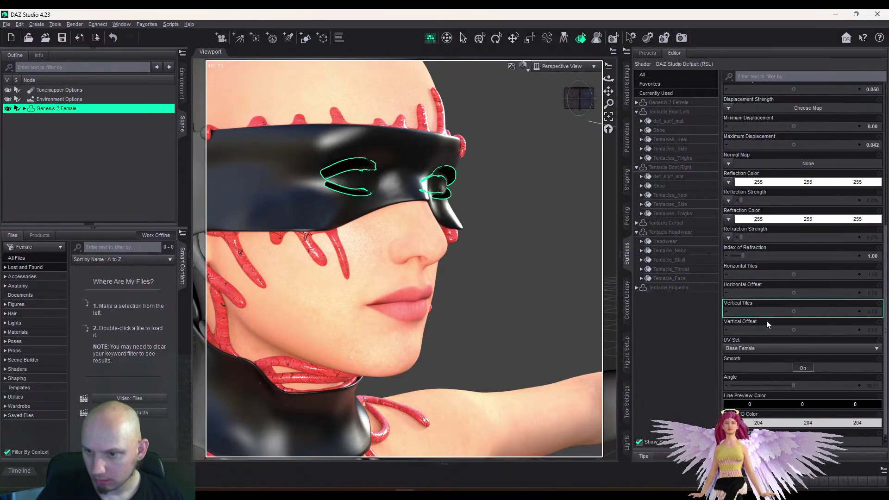
scroll(765, 368, "up", 10)
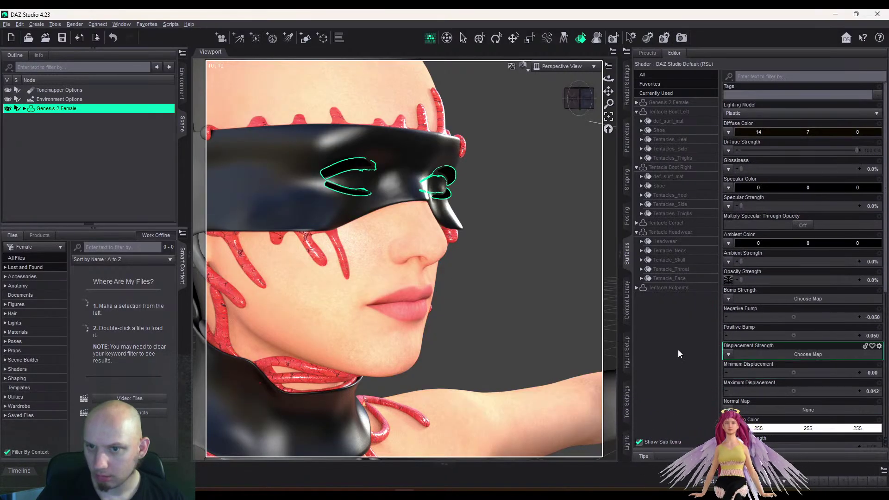
left_click(637, 102)
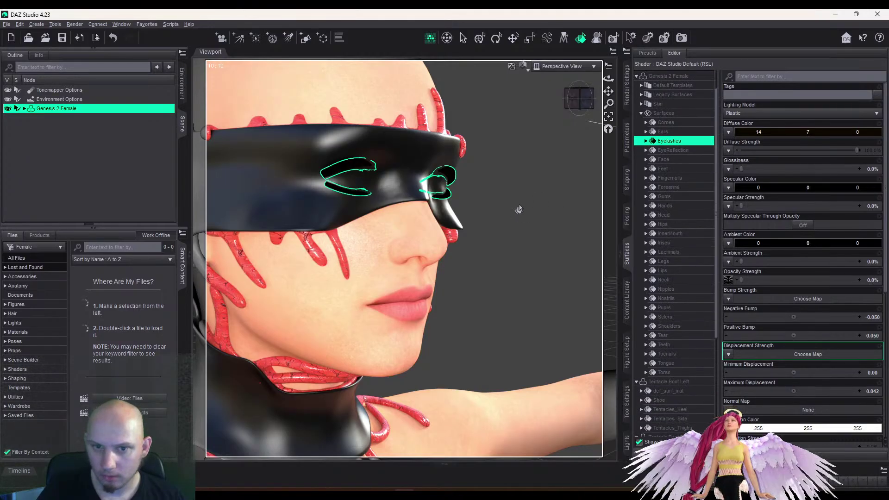
left_click(519, 209)
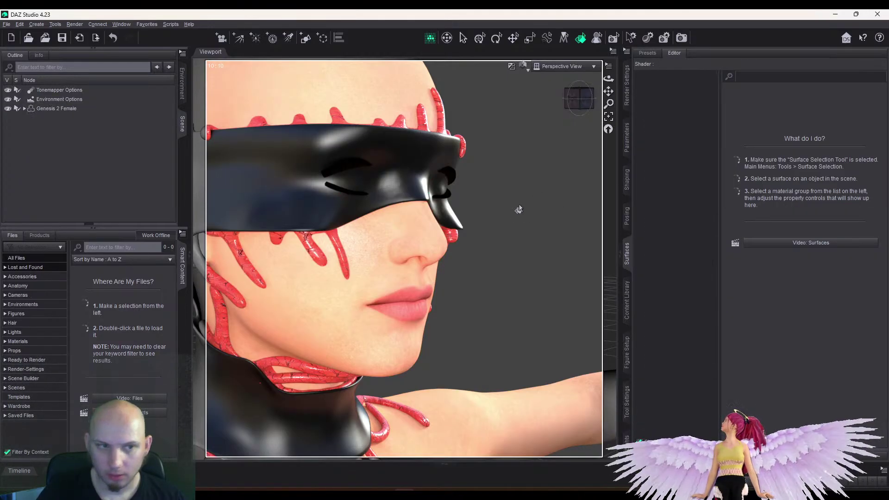
Apply the Bree All material preset from Materials/Feminine/Genesis 2 Female to the Genesis 2 Female figure
left_click(51, 106)
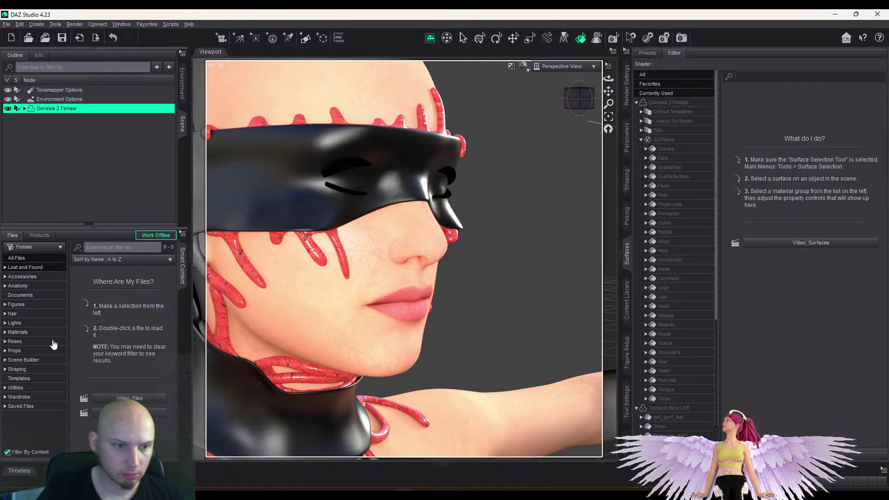
left_click(5, 304)
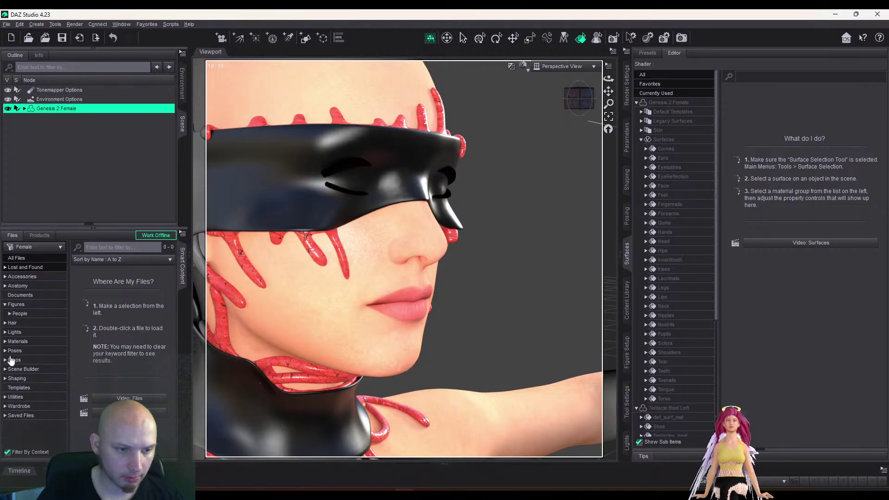
left_click(5, 341)
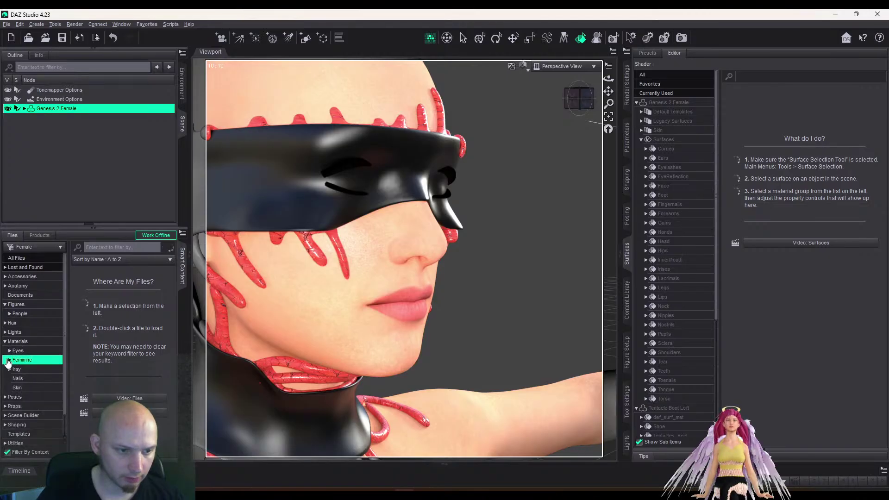
left_click(9, 361)
scroll(11, 366, "down", 4)
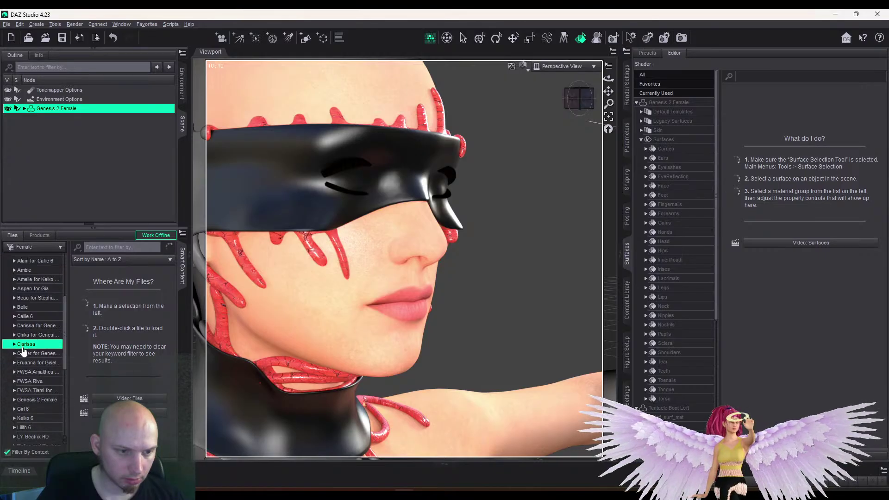
scroll(24, 349, "down", 2)
left_click(23, 349)
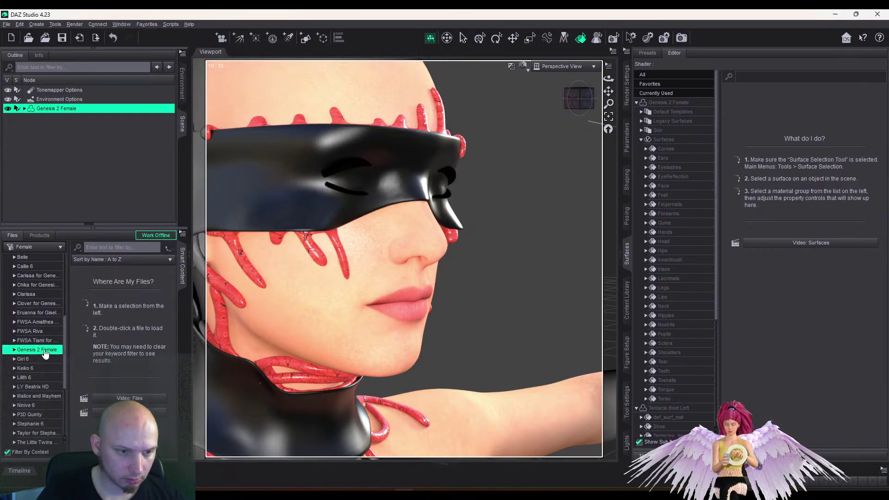
double_click(90, 300)
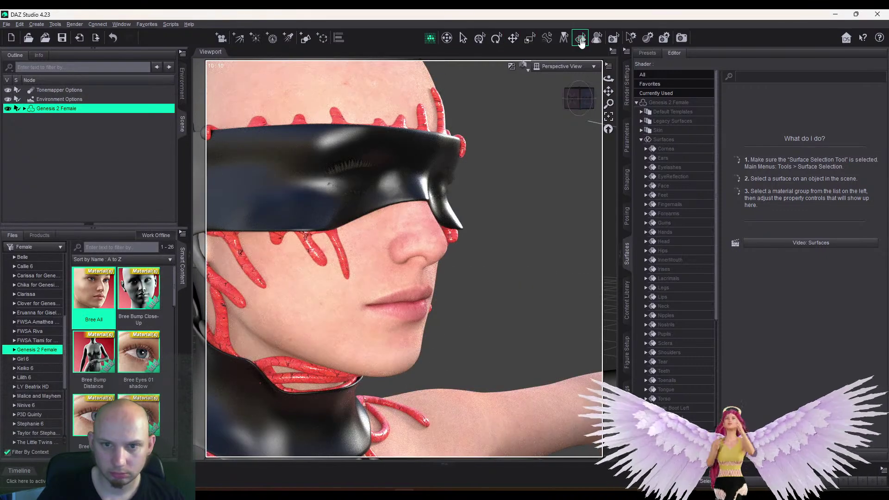
Set the Opacity Strength of the Bree eyelash surface to 0% and deselect the figure
left_click(455, 180)
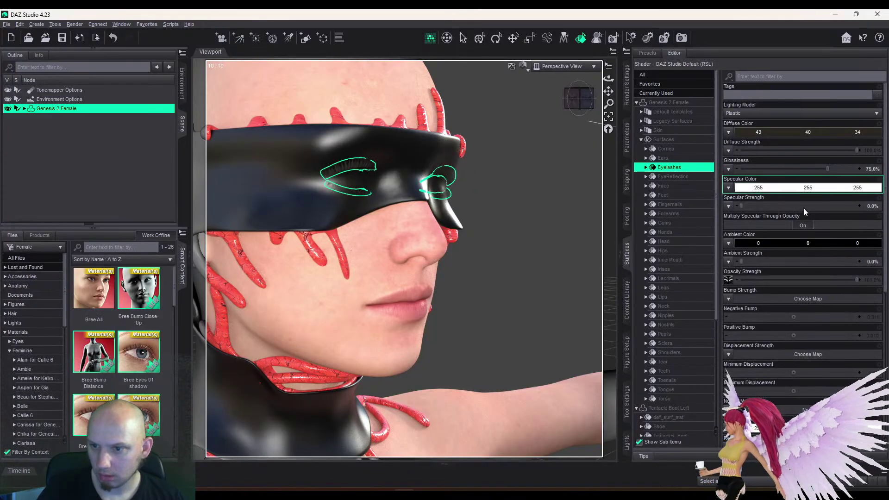
left_click_drag(857, 279, 731, 279)
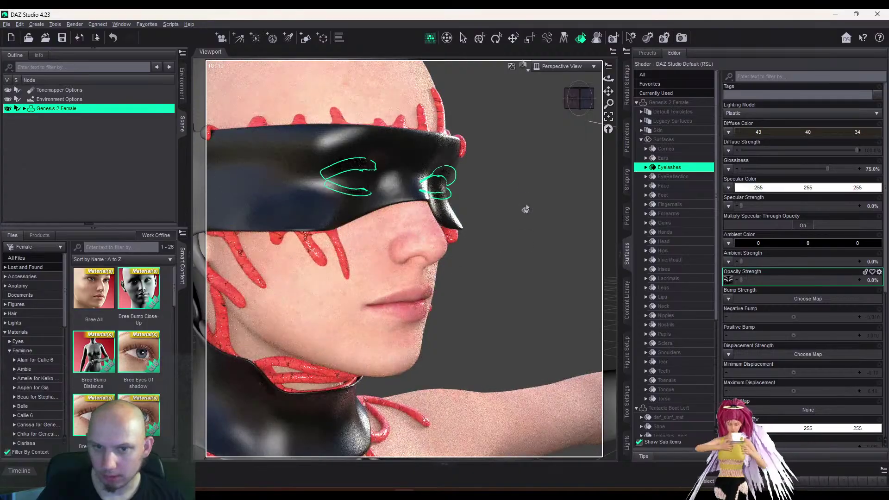
left_click(480, 37)
left_click(518, 141)
Examine the blindfold, face and upper body from several angles and distances for eyelashes showing through
mouse_move(576, 99)
left_mouse_down()
mouse_move(561, 99)
mouse_move(575, 99)
left_mouse_up()
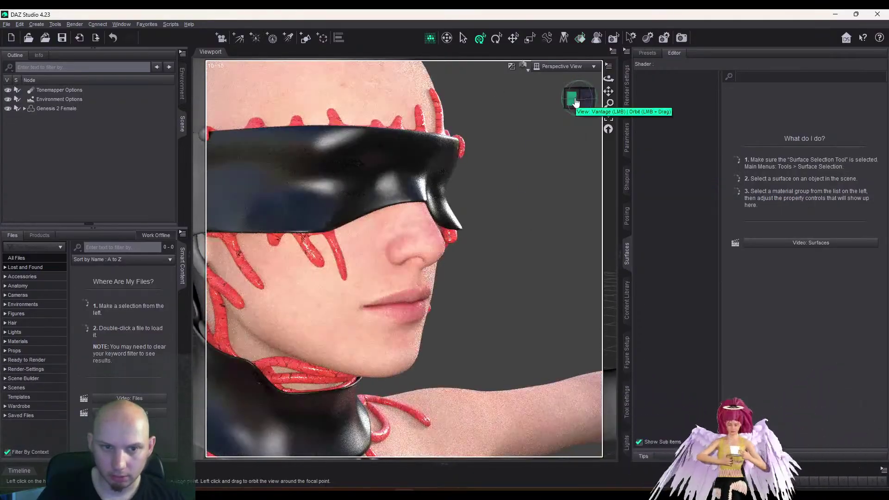
scroll(576, 99, "down", 5)
scroll(576, 103, "down", 3)
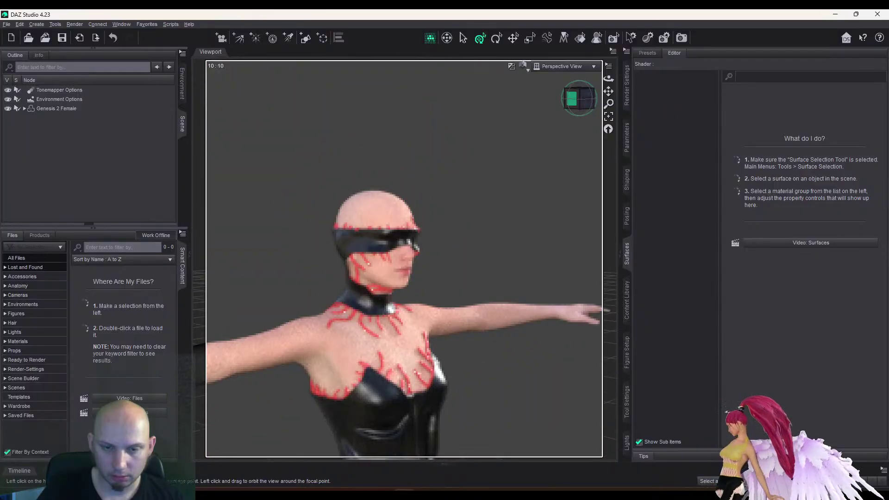
scroll(577, 102, "up", 10)
scroll(576, 103, "up", 2)
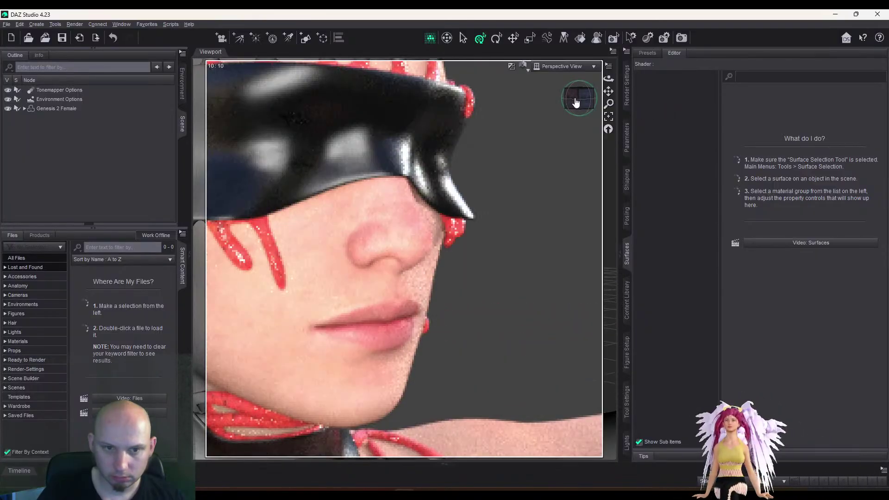
mouse_move(576, 102)
left_mouse_down()
mouse_move(593, 101)
mouse_move(576, 103)
left_mouse_up()
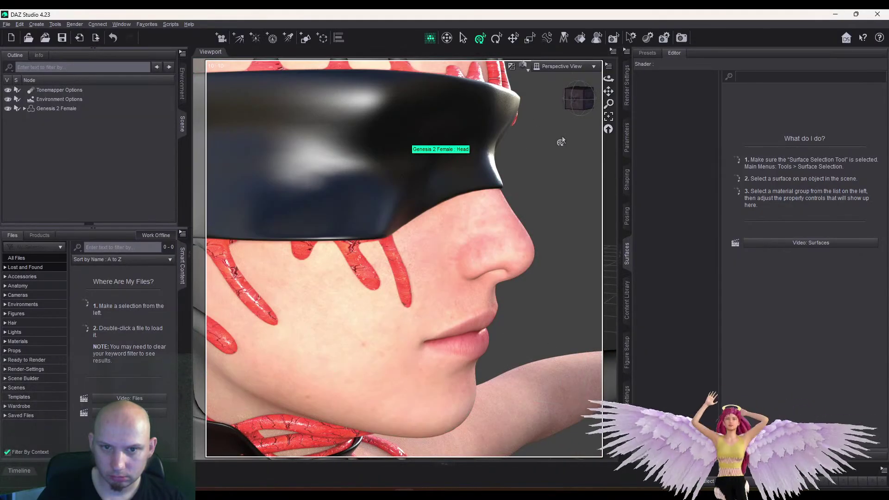
scroll(560, 141, "down", 3)
left_click_drag(586, 95, 536, 180)
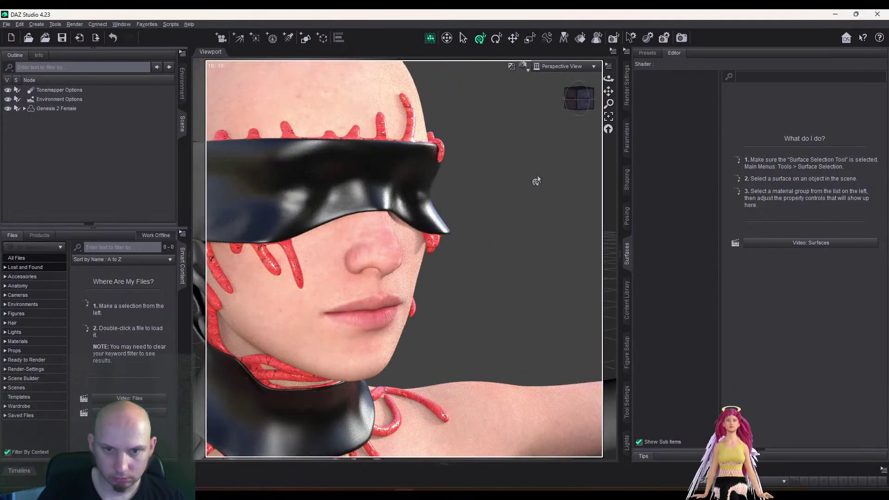
Turn on Post Denoiser Available and Post Denoiser Enable in the render settings' Filtering group
left_click(627, 100)
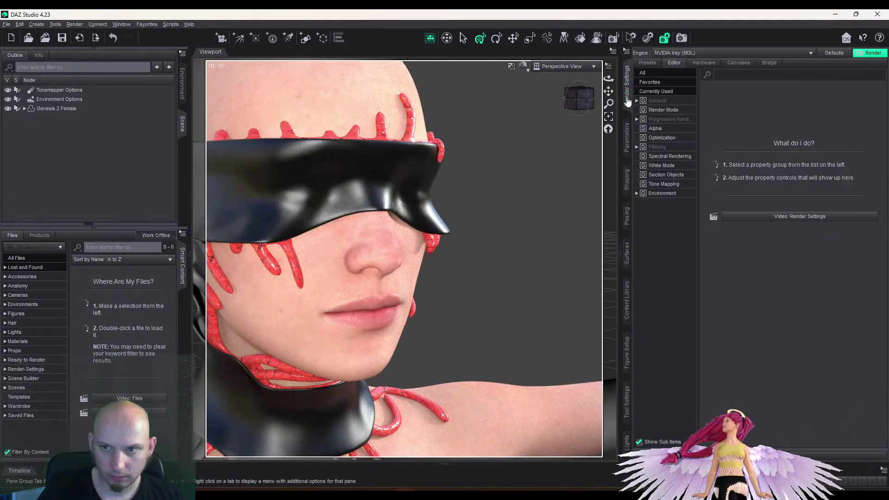
left_click(656, 101)
left_click(662, 147)
left_click(796, 208)
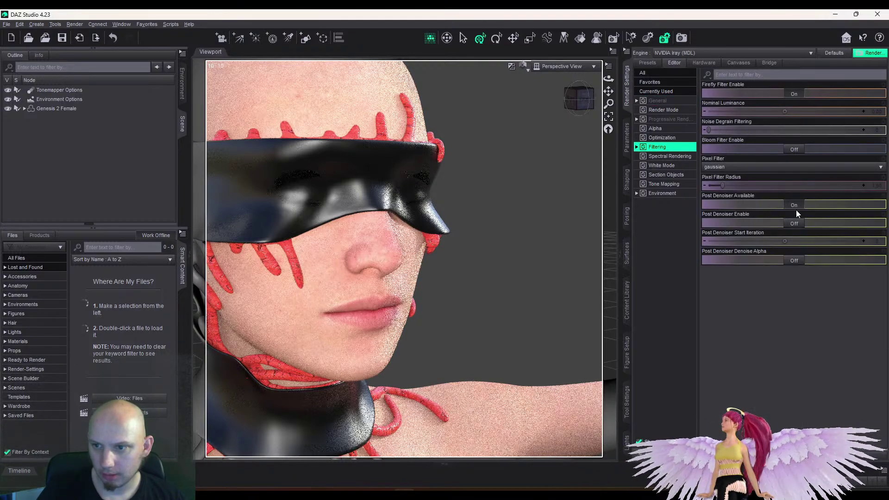
left_click(798, 225)
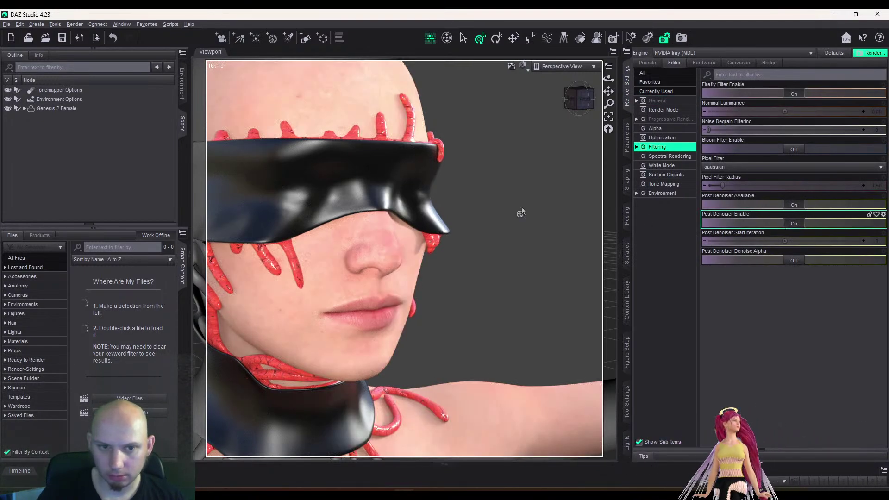
left_click_drag(609, 91, 613, 92)
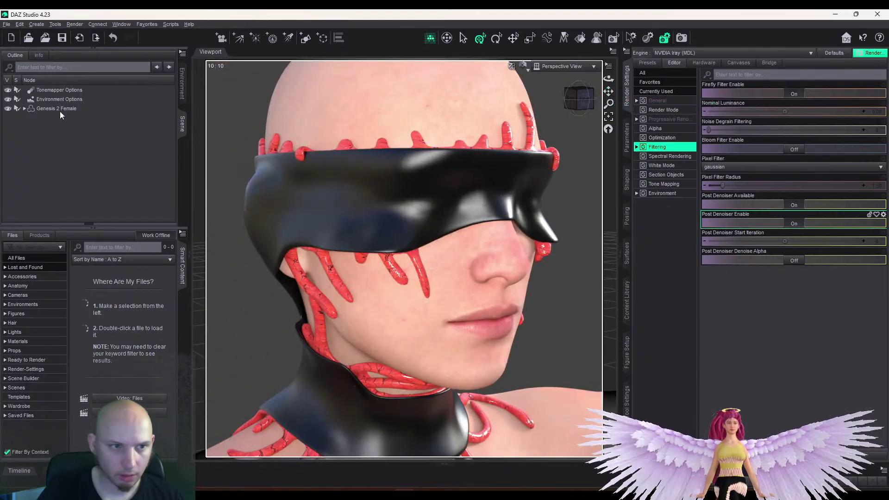
Apply the Ambie ++Mat Def material preset from Materials/Feminine to the Genesis 2 Female figure
left_click(60, 110)
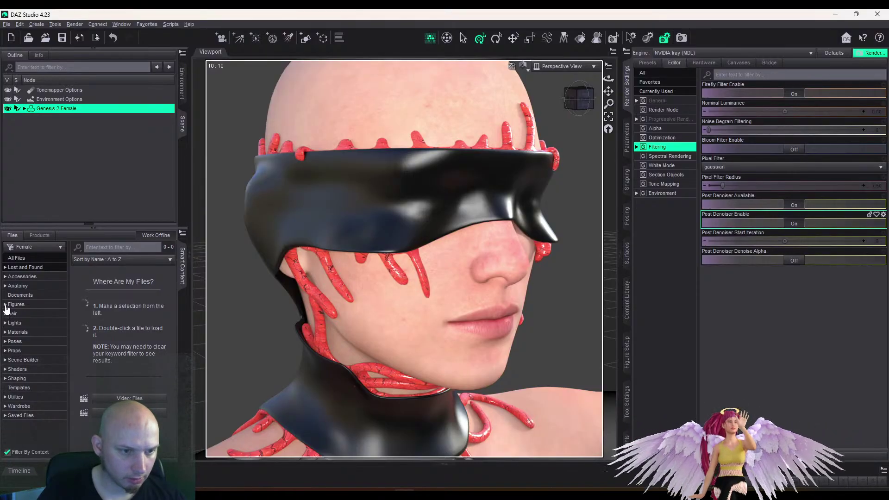
left_click(5, 333)
left_click(10, 350)
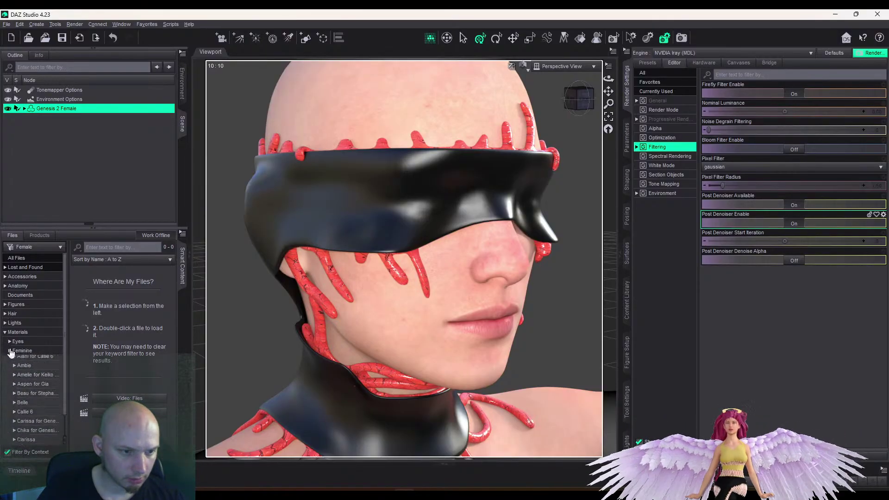
left_click(24, 370)
double_click(106, 303)
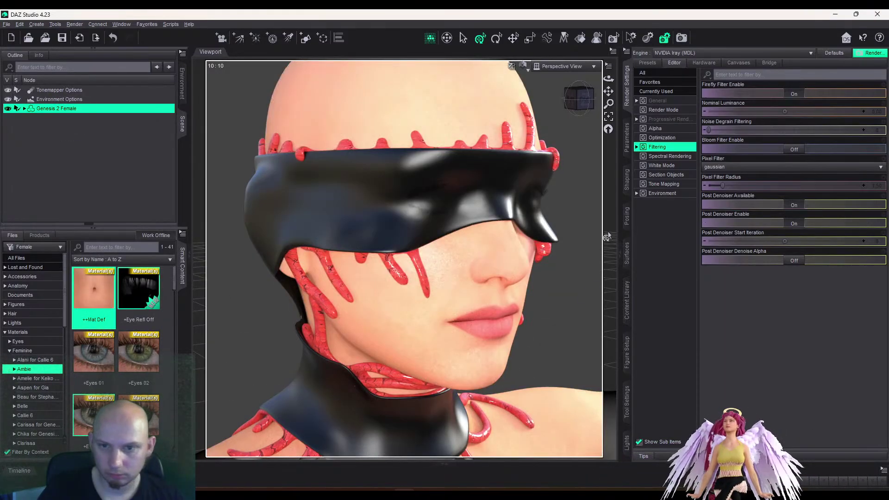
Set the Opacity Strength of the Ambie eyelash surface to 0% and deselect the figure
left_click(581, 39)
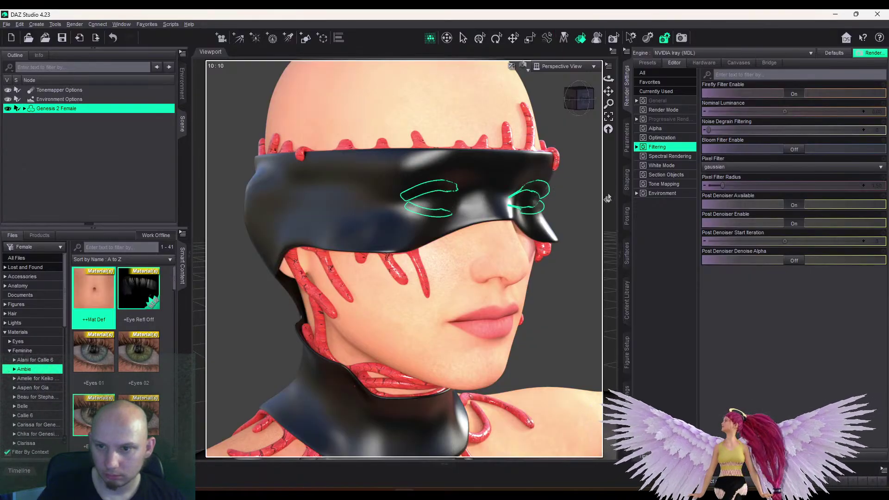
left_click(628, 245)
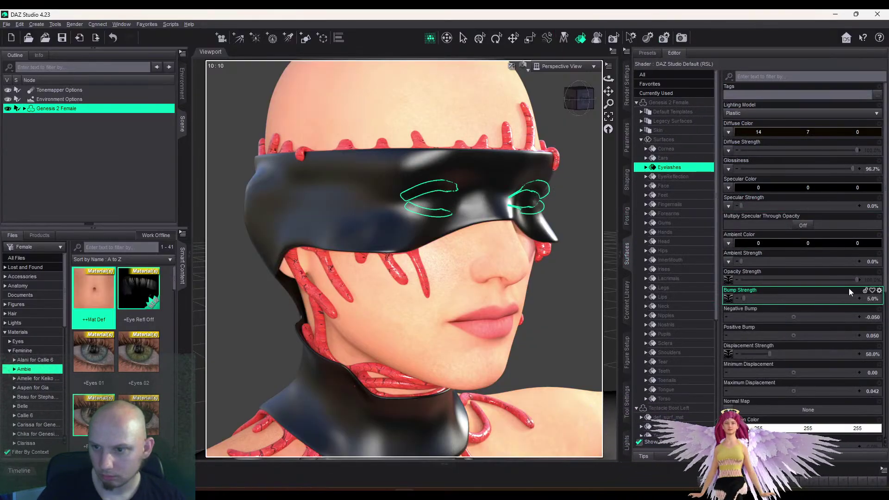
left_click_drag(857, 280, 723, 281)
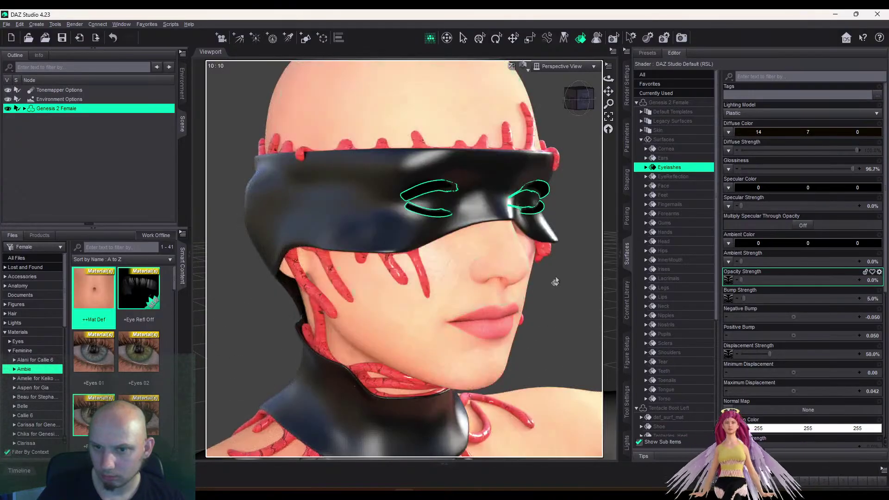
left_click(480, 39)
left_click(574, 315)
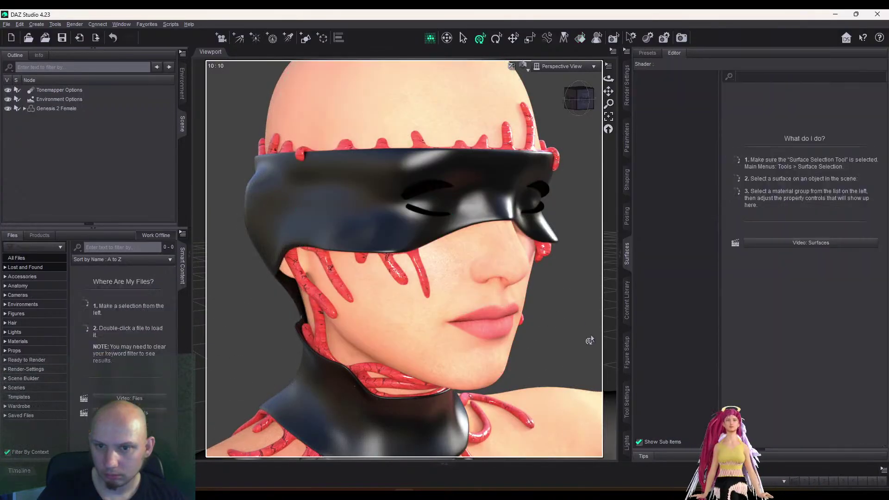
Examine the eyelashes over the blindfold, the bones under the figure's Head, and the remaining eyelash surface properties
scroll(569, 312, "down", 6)
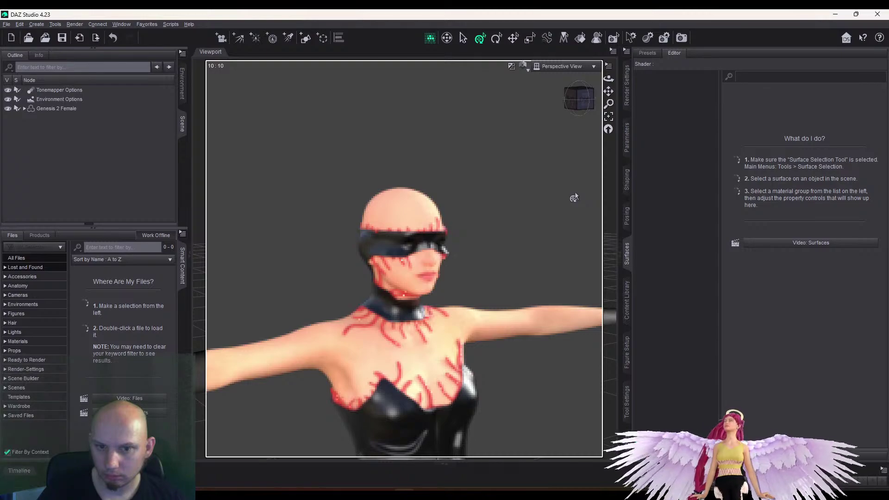
scroll(575, 197, "up", 8)
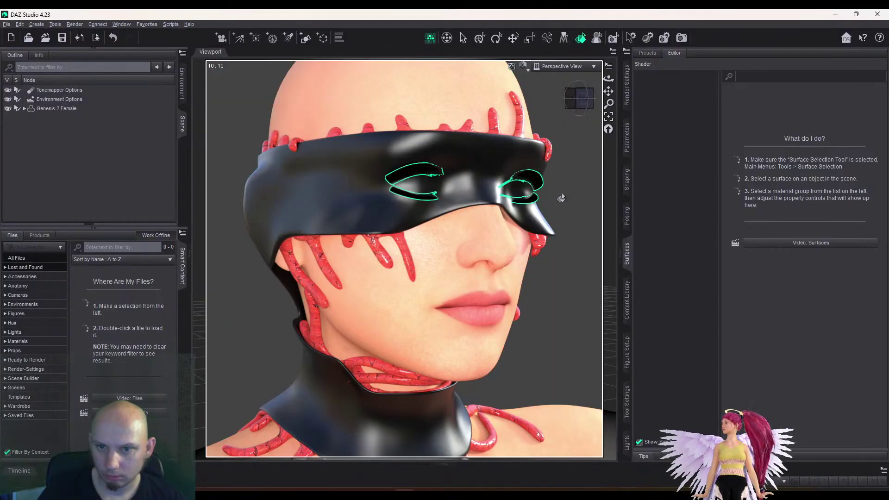
left_click(537, 202)
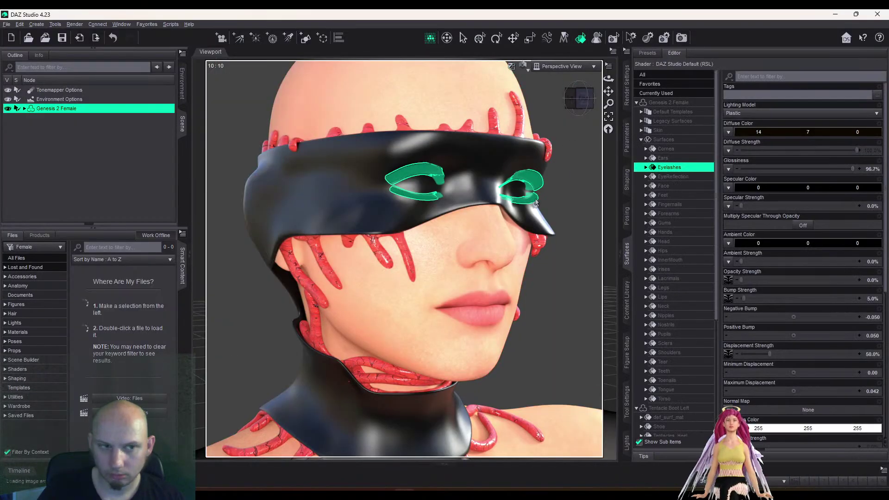
left_click(25, 109)
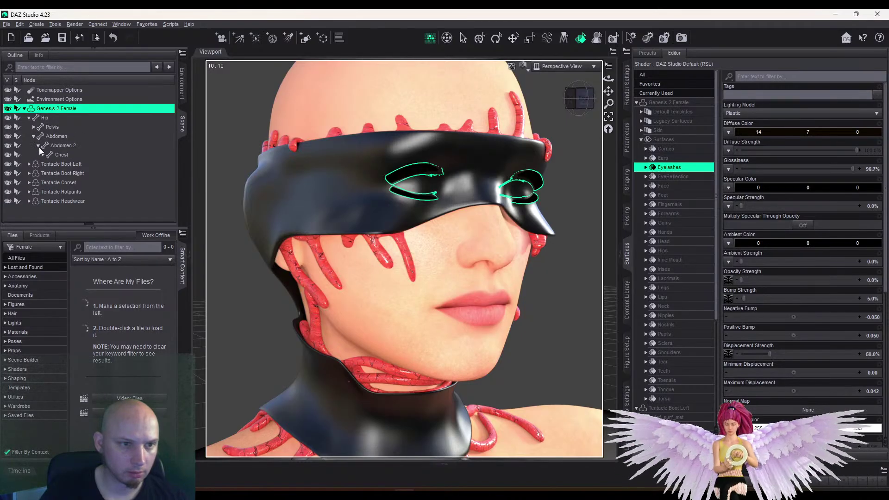
left_click(43, 155)
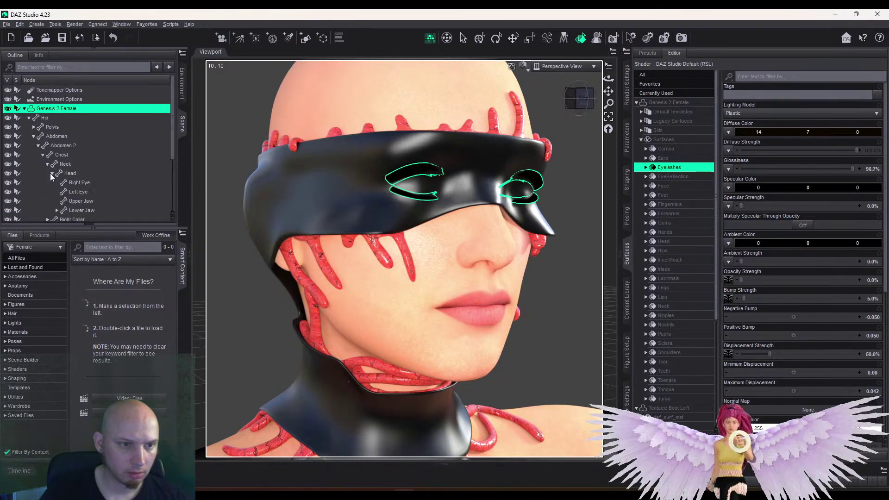
scroll(130, 189, "down", 1)
left_click(102, 158)
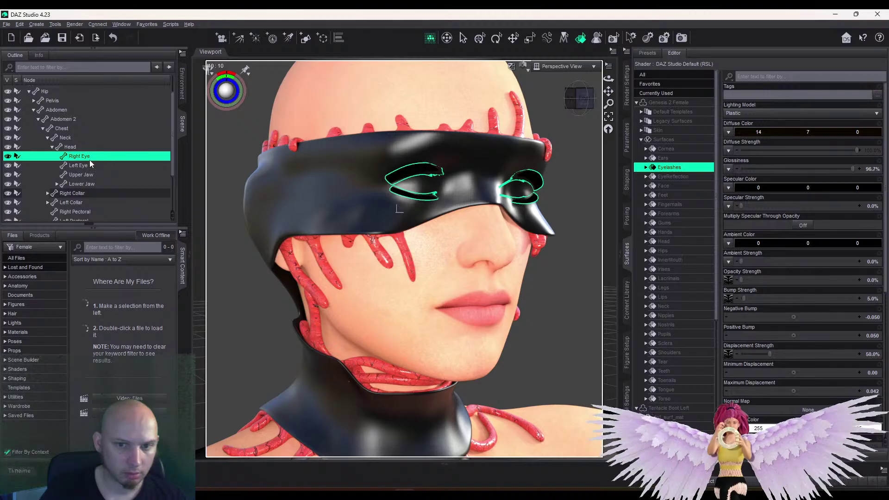
left_click(89, 166)
left_click(70, 146)
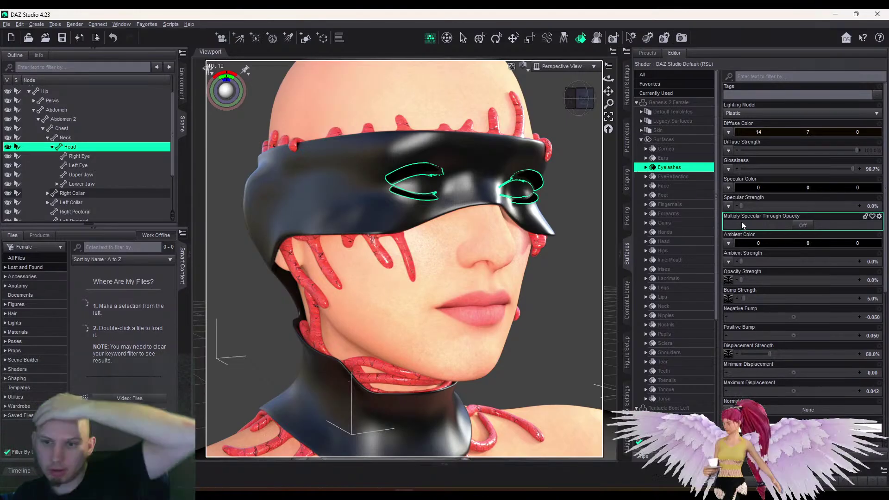
scroll(707, 182, "down", 4)
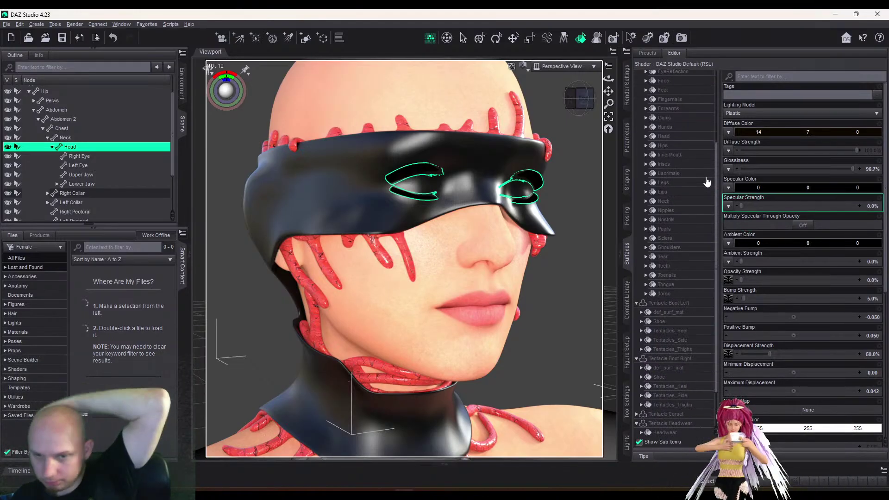
scroll(761, 226, "down", 5)
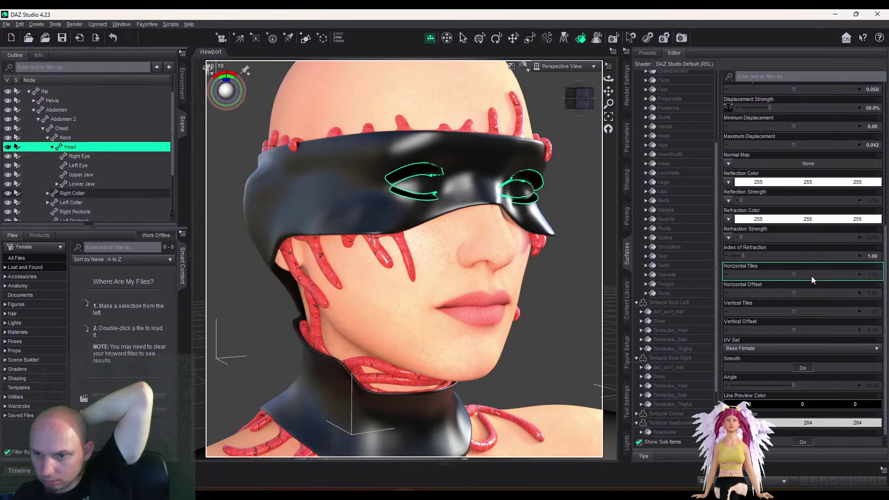
Try the Ninive 6 UV Set on the eyelash surface, return it to Base Female, and clear the selection
left_click(799, 350)
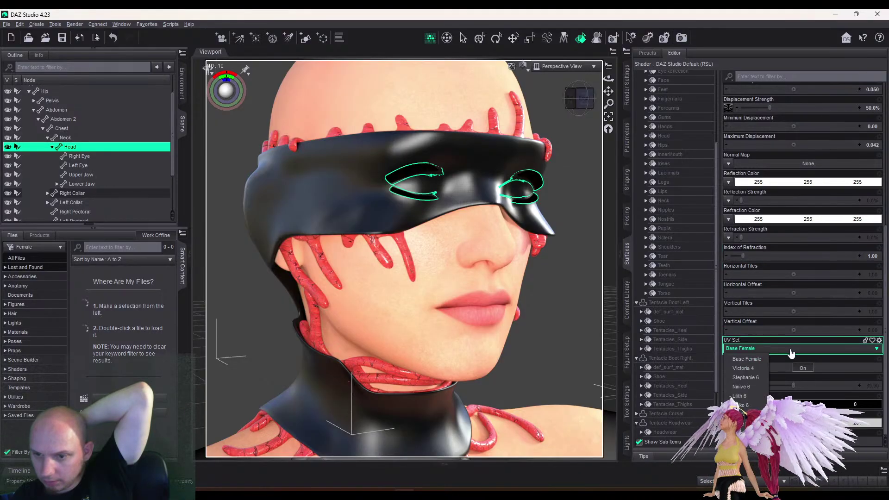
left_click(742, 387)
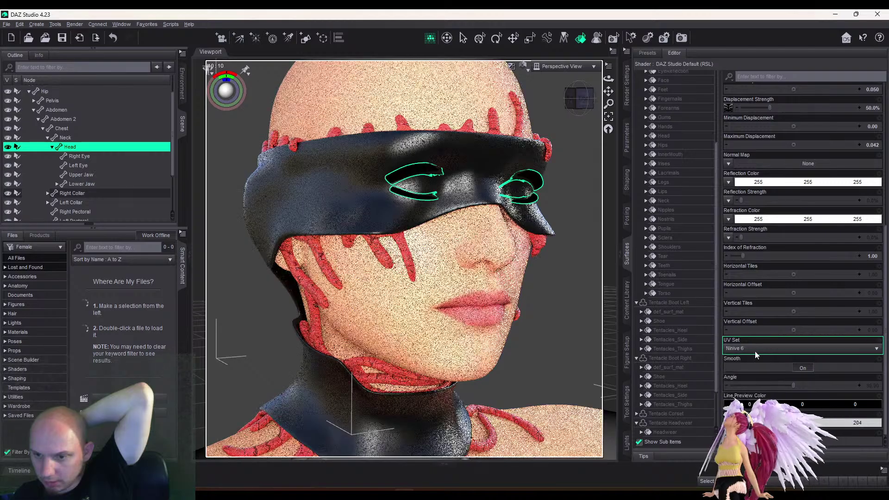
left_click(757, 359)
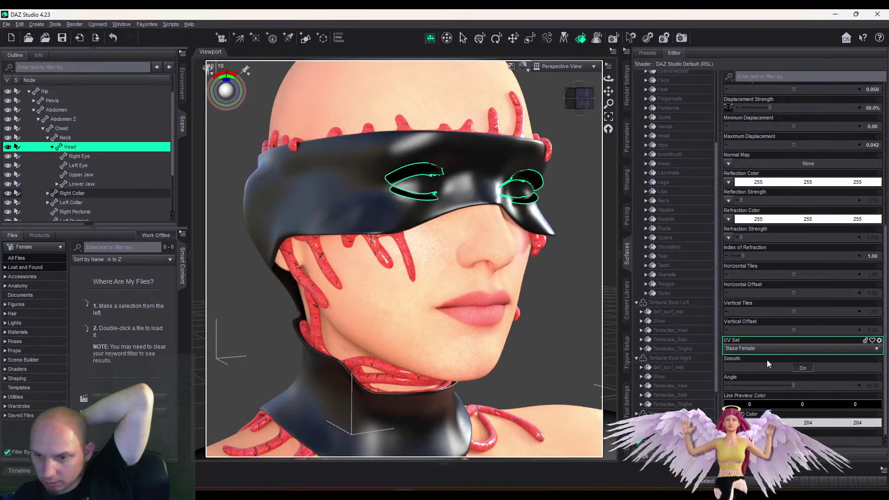
left_click(812, 367)
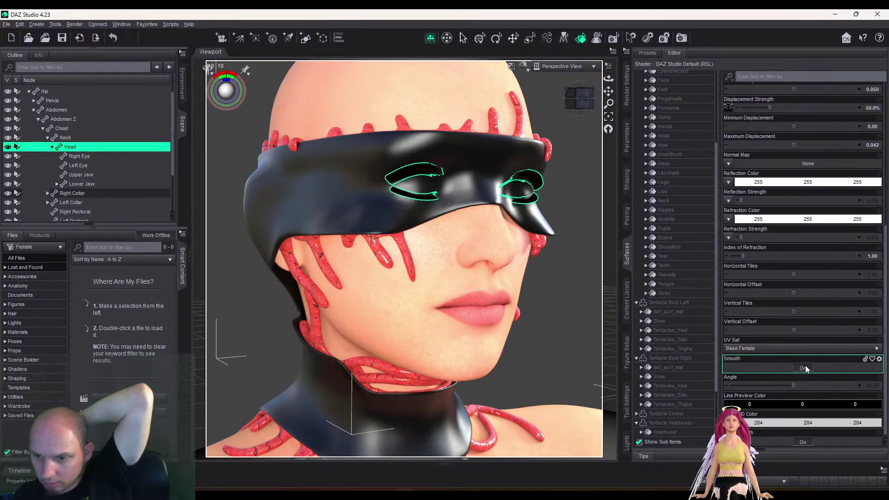
scroll(59, 126, "up", 2)
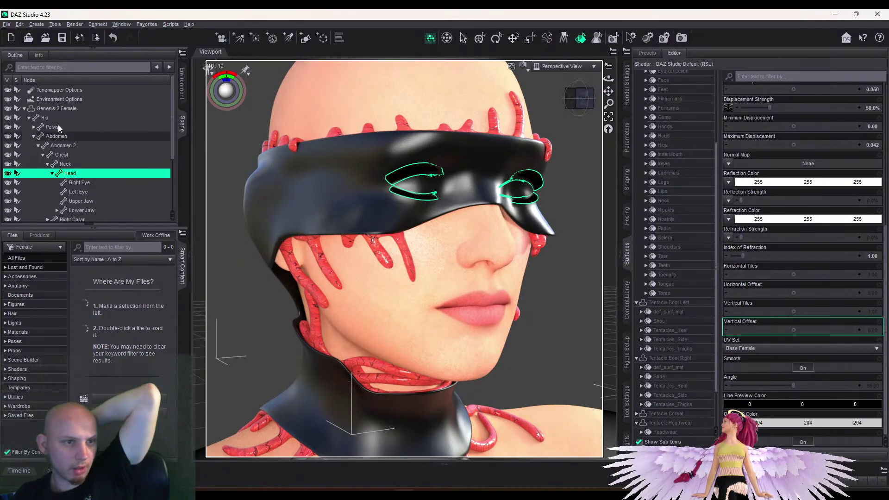
left_click(55, 110)
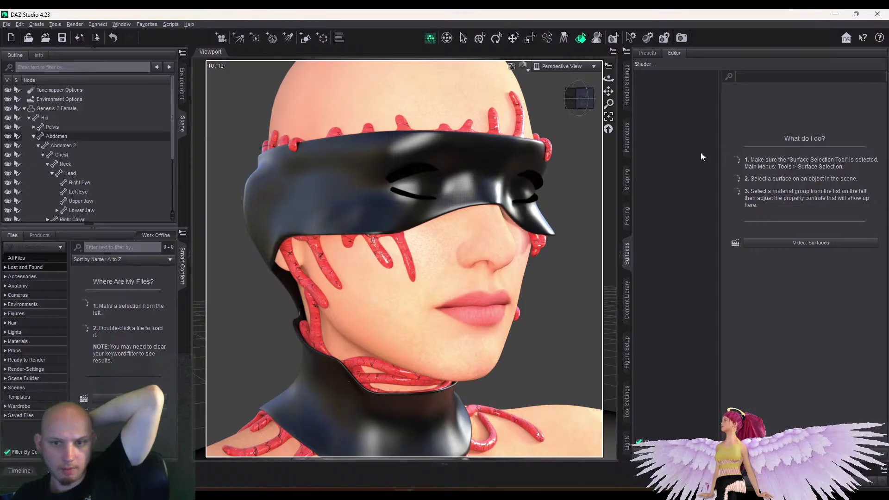
Apply the Normal Heels pose from Poses/By Function/Fits to the Genesis 2 Female figure
left_click(68, 108)
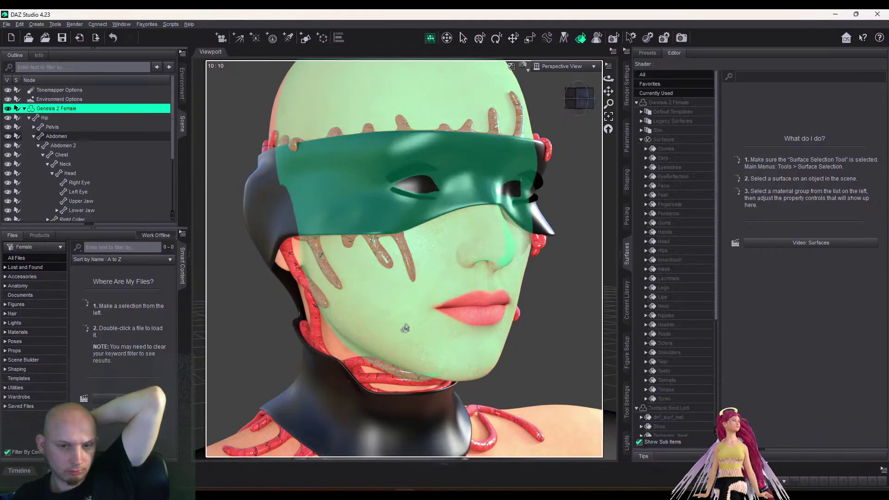
scroll(452, 295, "down", 5)
left_click_drag(608, 91, 609, 27)
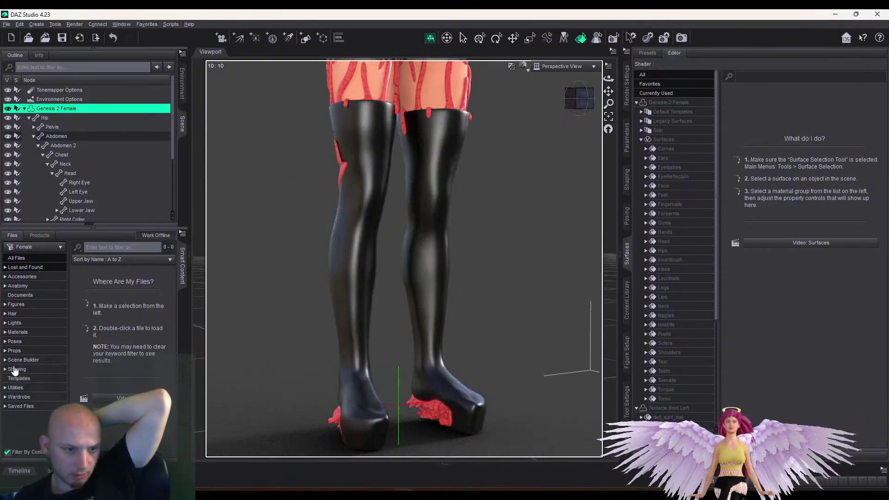
left_click(5, 341)
left_click(9, 350)
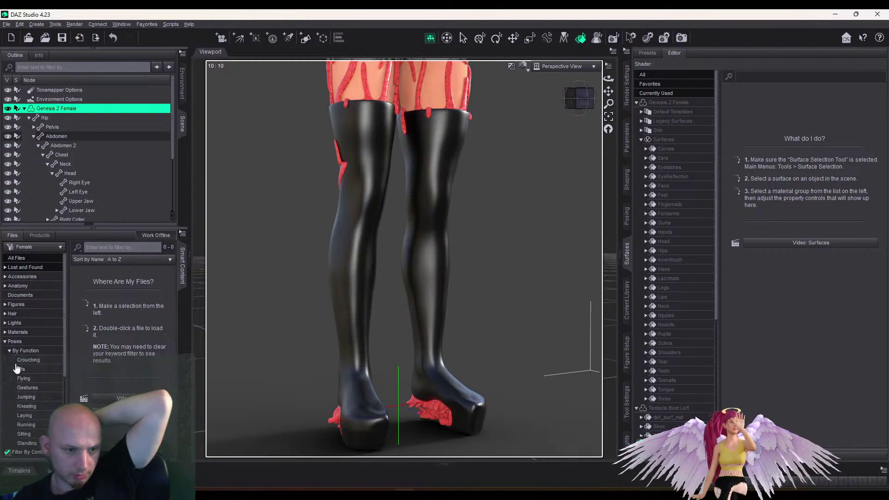
left_click(20, 369)
double_click(94, 352)
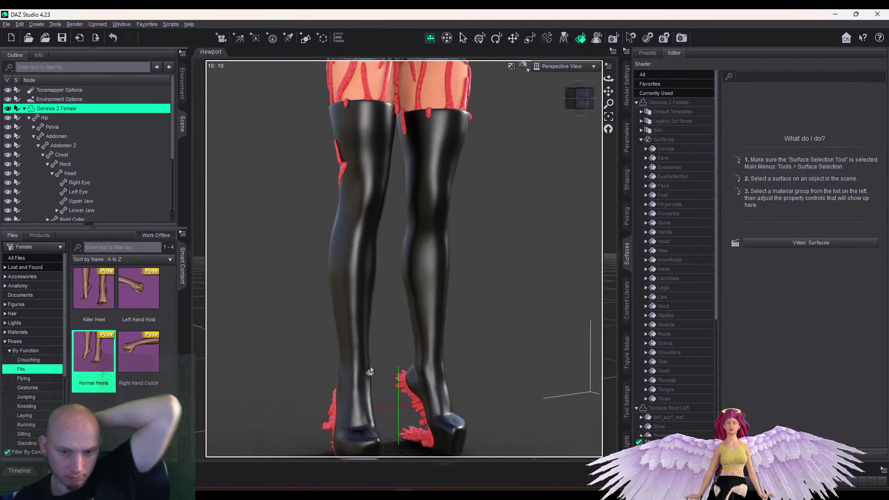
Inspect the tentacle heels of both boots up close from behind and from the side
left_click_drag(610, 93, 642, 103)
left_click_drag(590, 113, 613, 61)
scroll(594, 110, "up", 4)
scroll(609, 91, "up", 3)
scroll(609, 91, "up", 2)
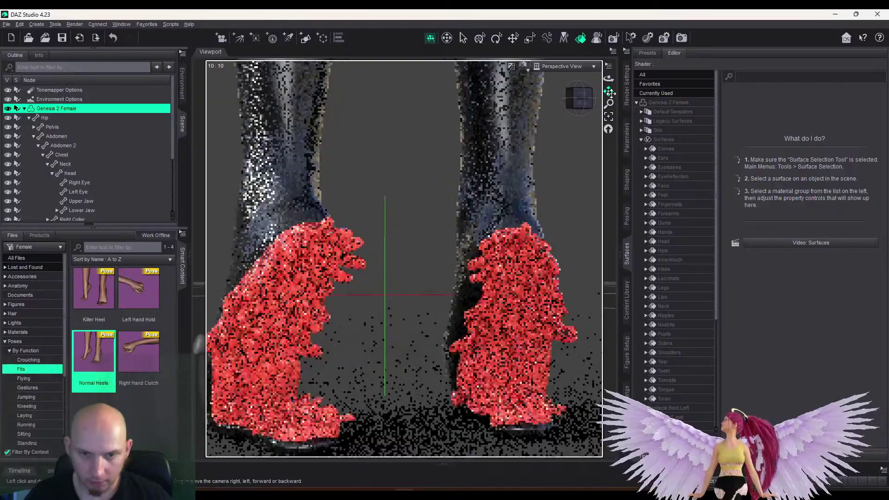
left_click_drag(610, 91, 609, 67)
left_click_drag(583, 113, 600, 114)
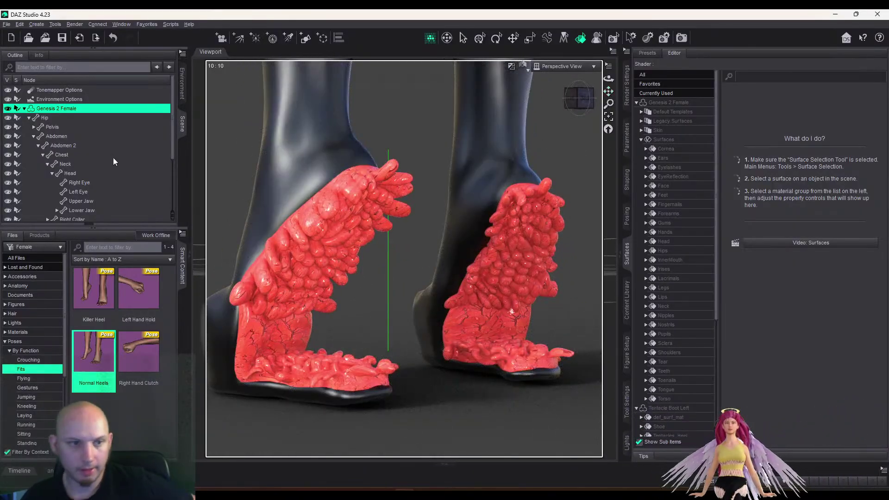
Examine the Tentacles_Heel surface properties of the Tentacle Boot Left, including its normal map and base color texture
left_click(29, 118)
left_click(58, 127)
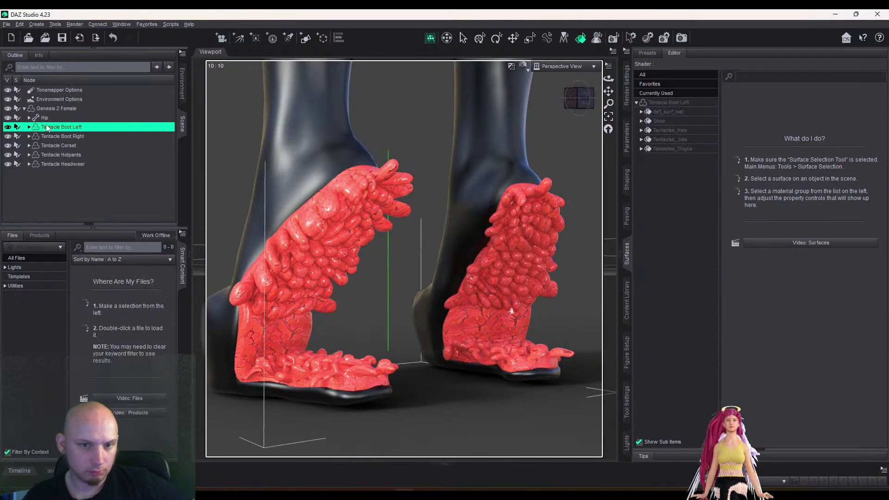
left_click(691, 131)
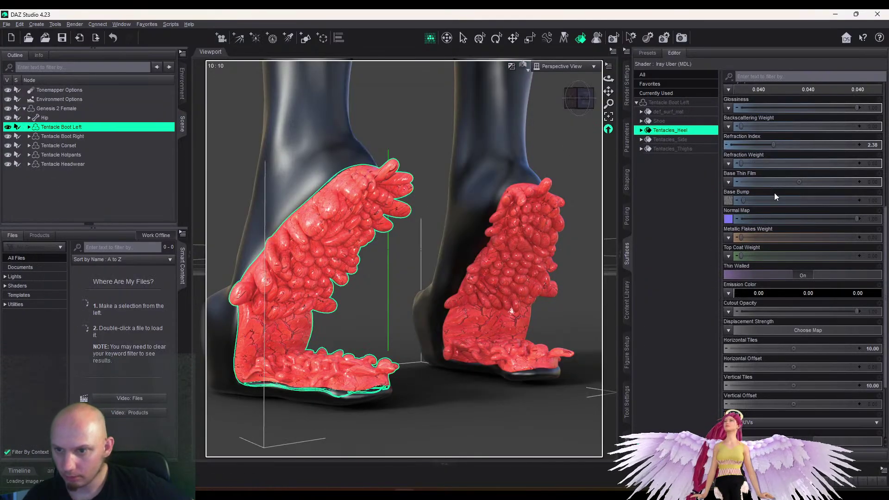
mouse_move(731, 200)
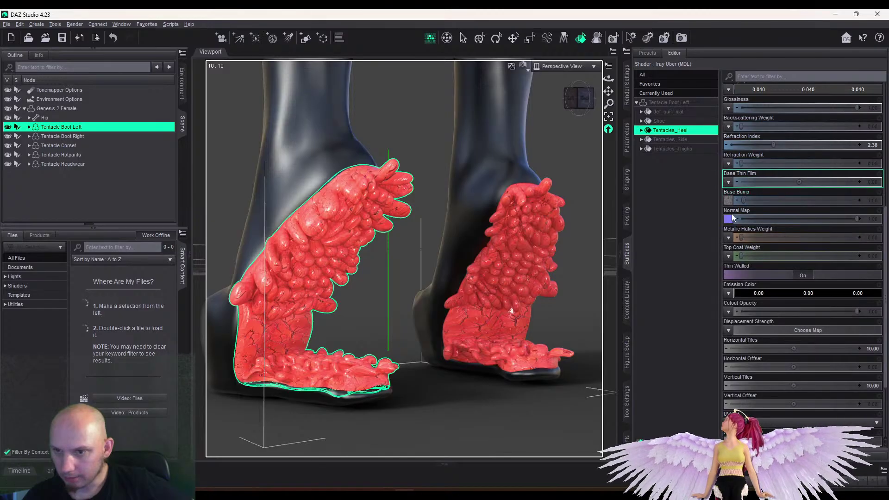
scroll(753, 216, "up", 3)
scroll(752, 215, "up", 7)
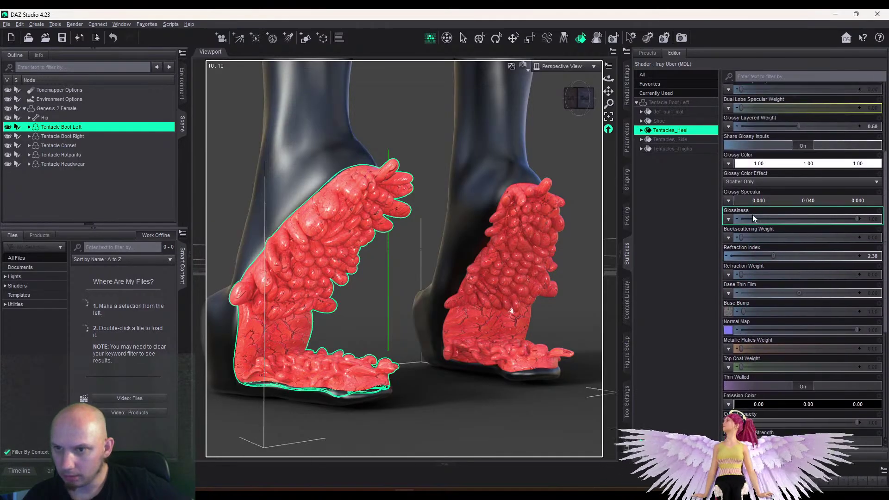
scroll(754, 217, "up", 2)
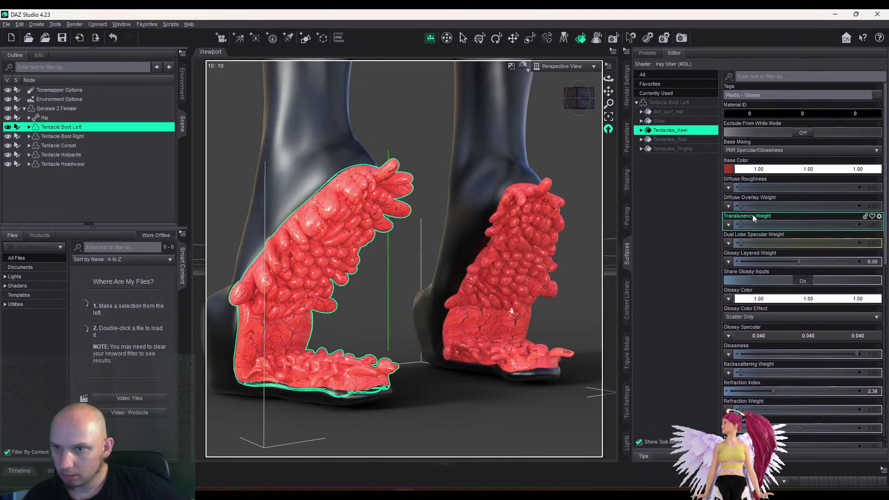
mouse_move(732, 169)
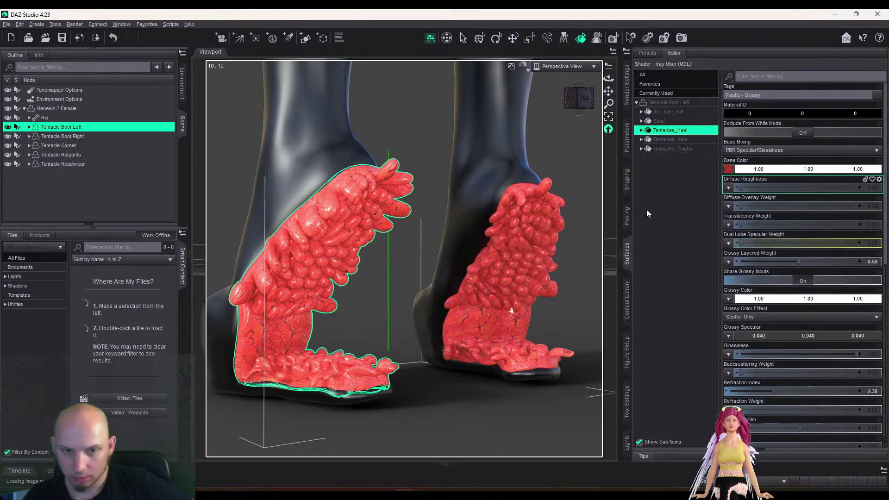
Inspect the complete tentacle outfit on the figure from the front, viewing the whole body and the corset and upper body up close
left_click(480, 38)
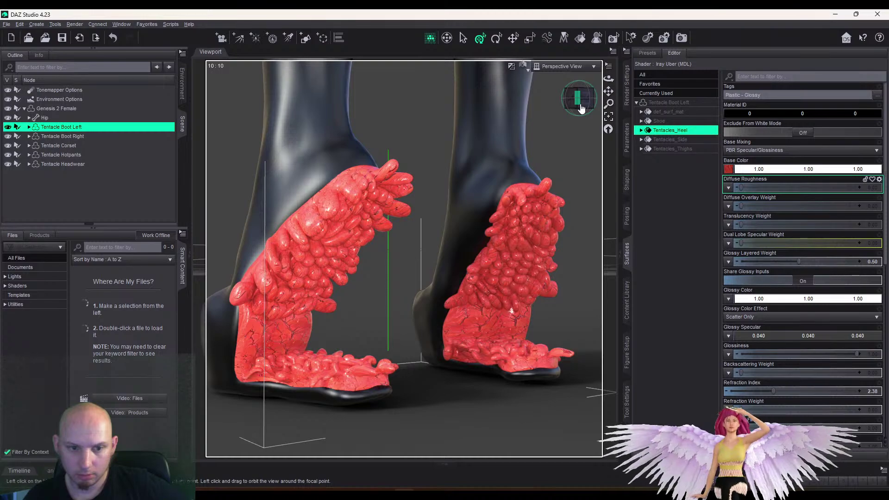
left_click_drag(581, 108, 609, 90)
scroll(579, 111, "down", 5)
scroll(608, 92, "down", 2)
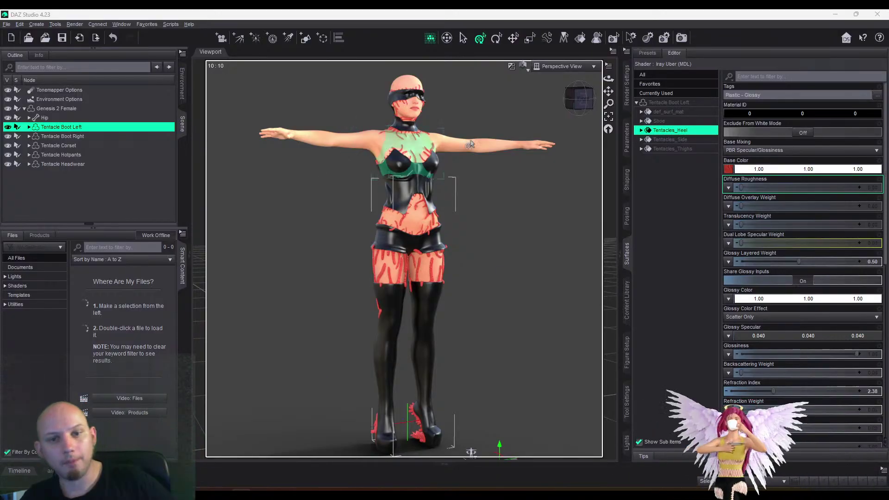
left_click_drag(580, 99, 611, 95)
scroll(585, 103, "up", 2)
scroll(609, 93, "up", 4)
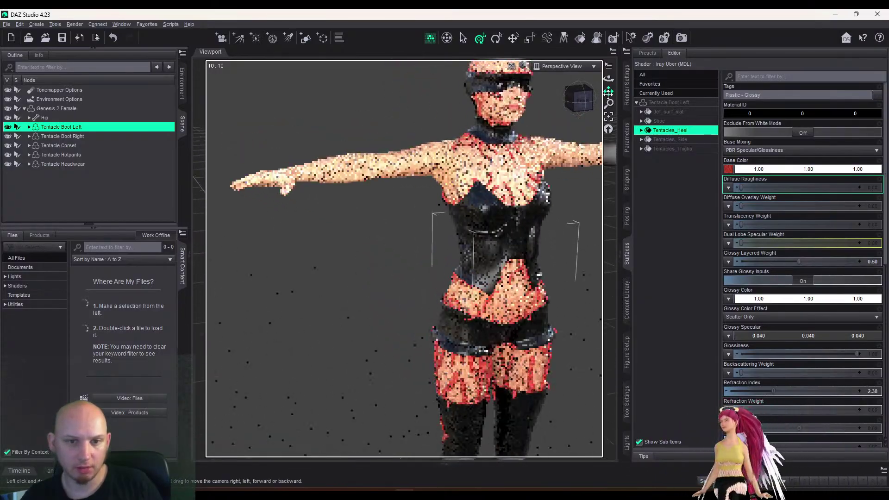
scroll(609, 93, "up", 1)
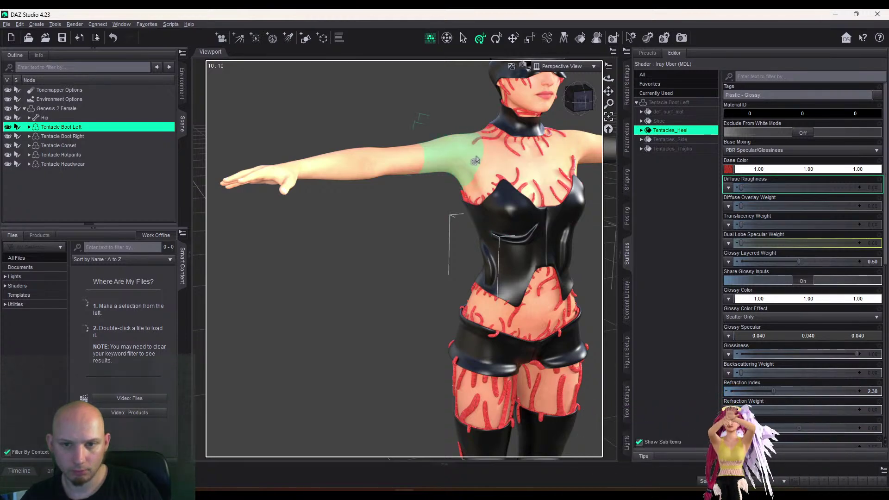
scroll(476, 160, "down", 8)
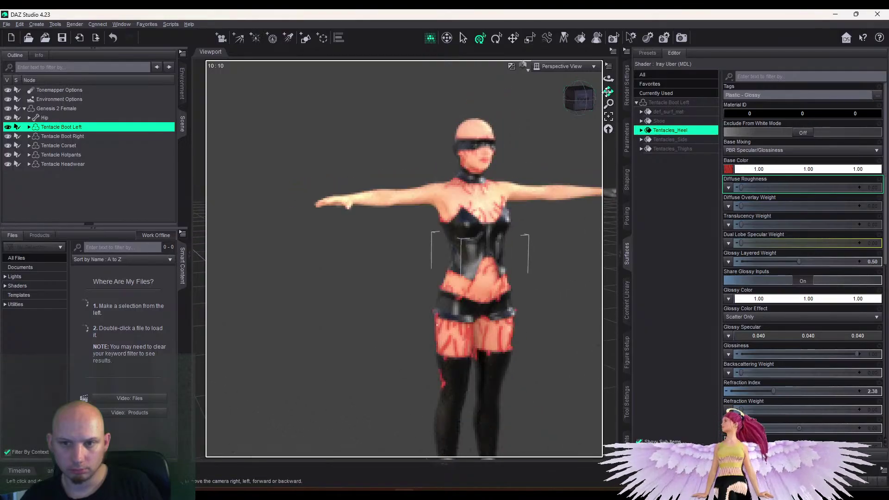
left_click_drag(608, 92, 601, 51)
right_click_drag(608, 92, 585, 118)
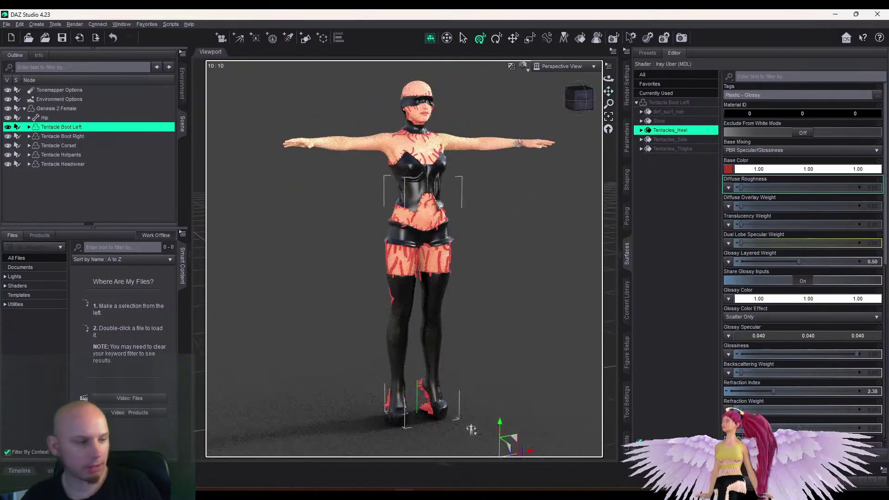